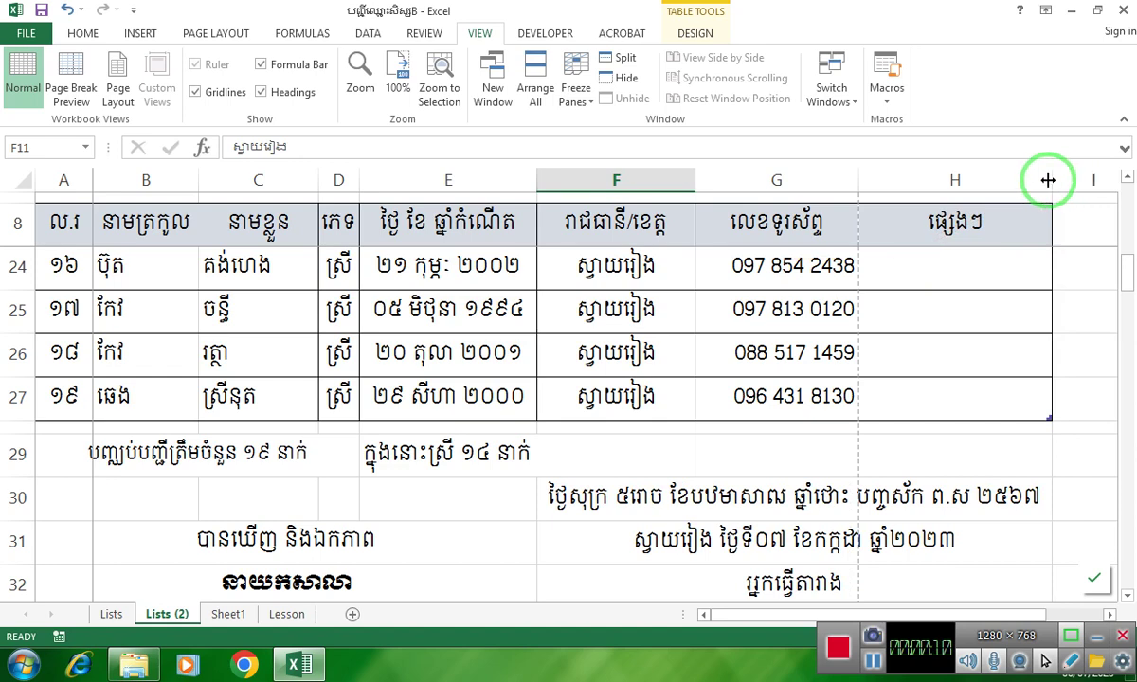
Step: Narrow column H to a width of about 19, narrow column B slightly, and select cell H9
mouse_move(1048, 177)
left_mouse_down()
mouse_move(991, 197)
mouse_move(1035, 180)
left_mouse_up()
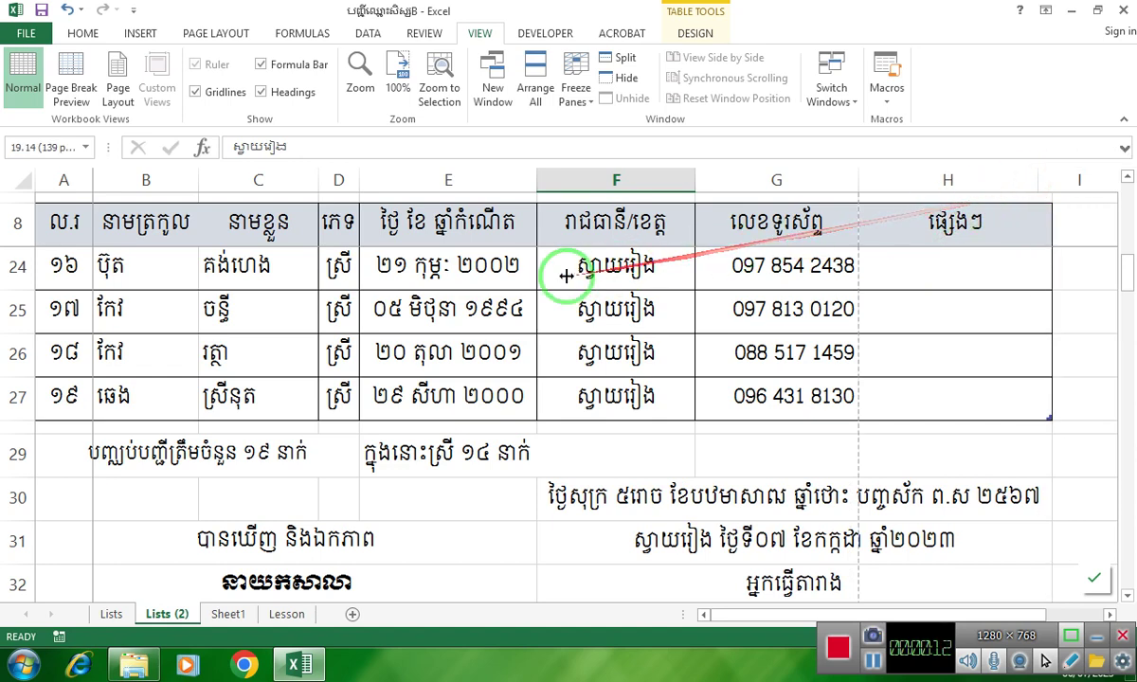
scroll(207, 301, "up", 1)
scroll(207, 302, "up", 5)
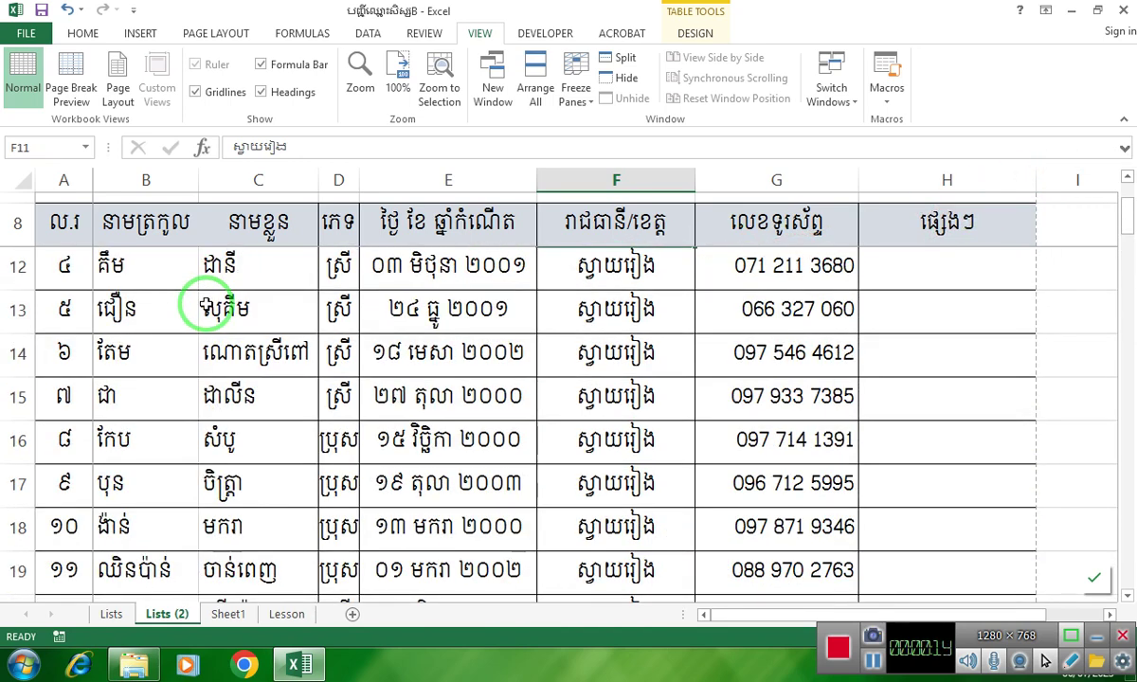
left_click_drag(192, 180, 178, 185)
left_click(839, 284)
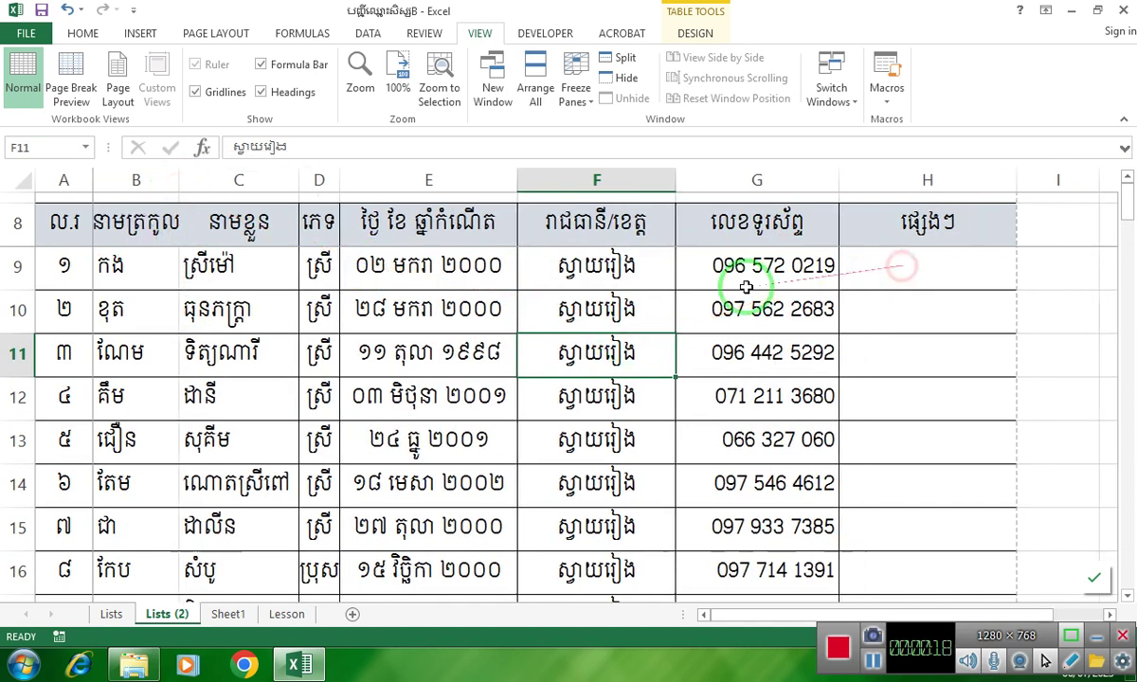
Step: Clear all gender entries in D9:D27 of the student table, then select cell D9
scroll(625, 332, "down", 3)
scroll(617, 353, "down", 3)
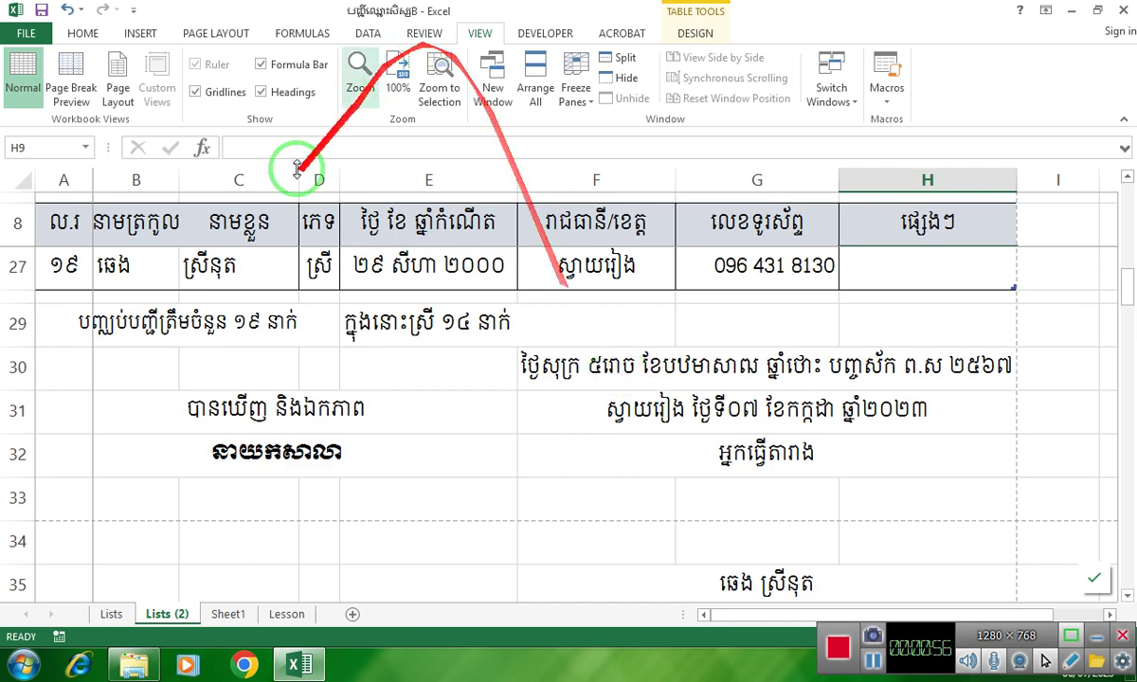
scroll(310, 386, "up", 6)
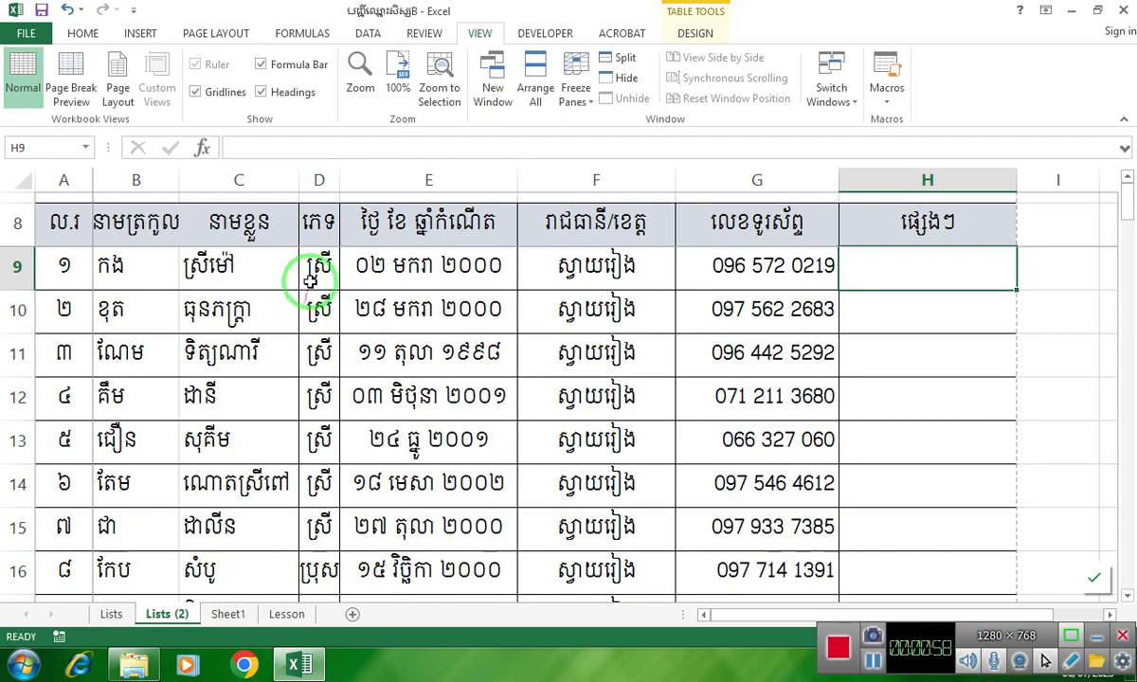
left_click_drag(313, 274, 325, 530)
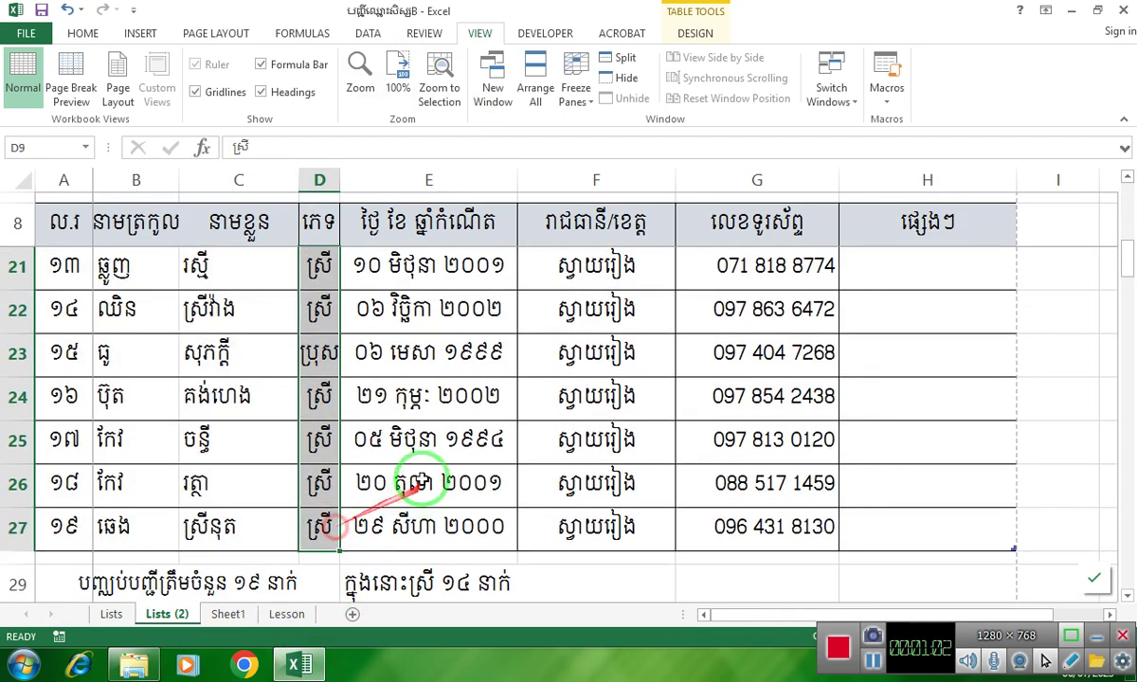
scroll(419, 483, "up", 4)
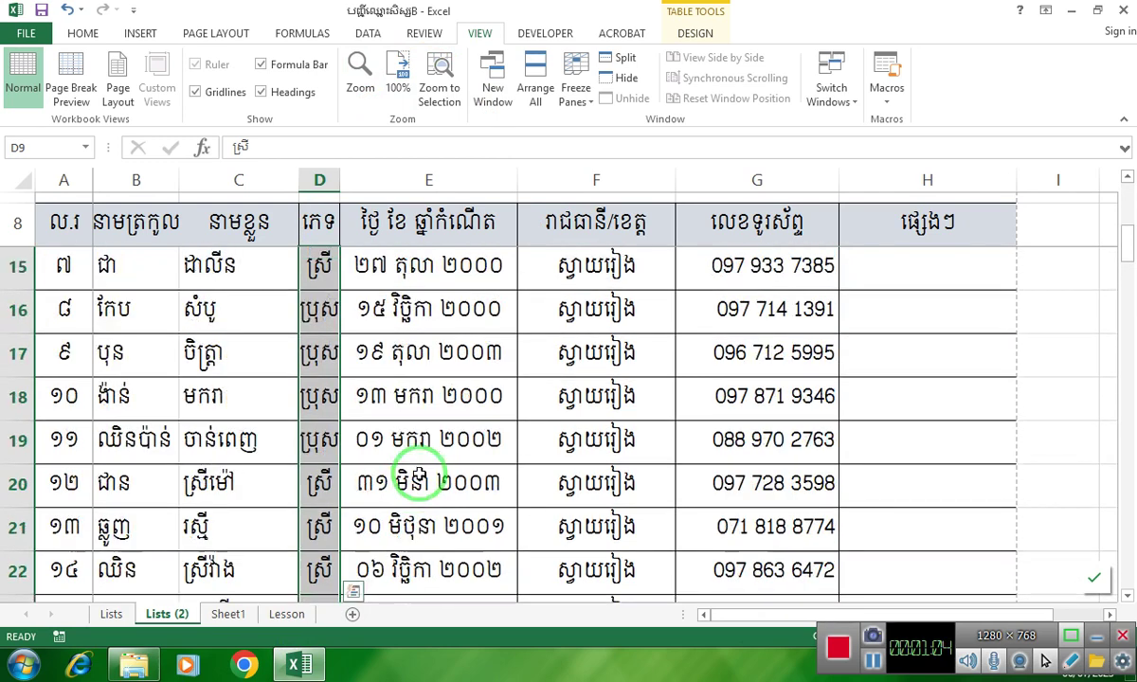
key("Delete")
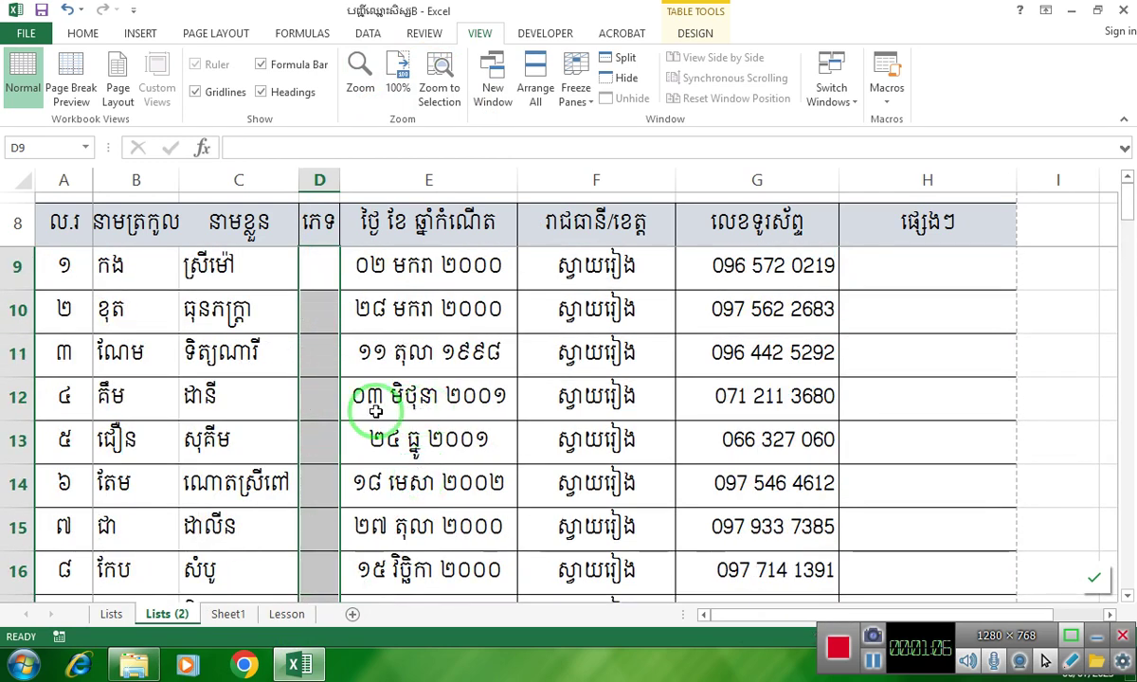
left_click(375, 349)
left_click(322, 267)
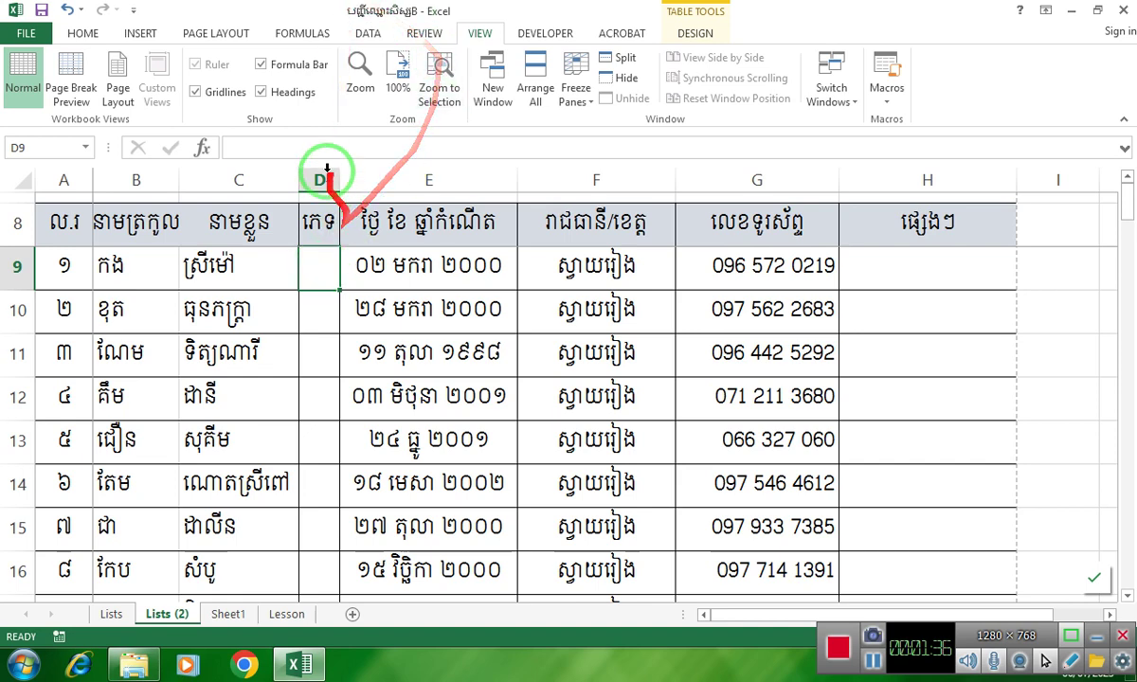
left_click(83, 33)
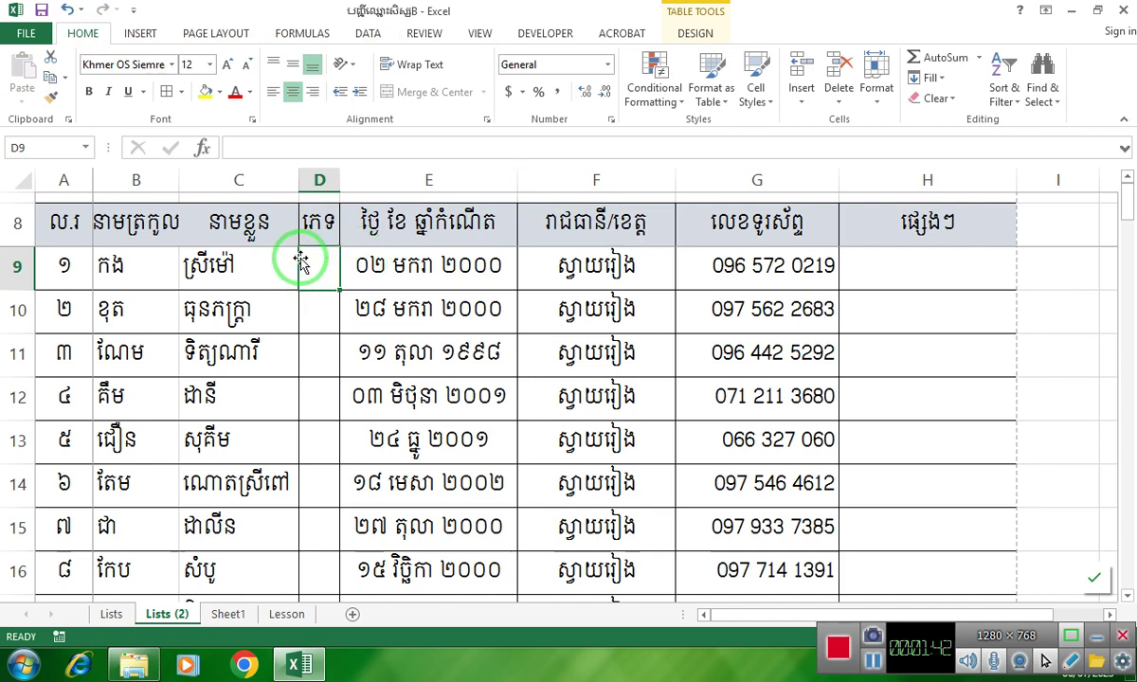
left_click(369, 34)
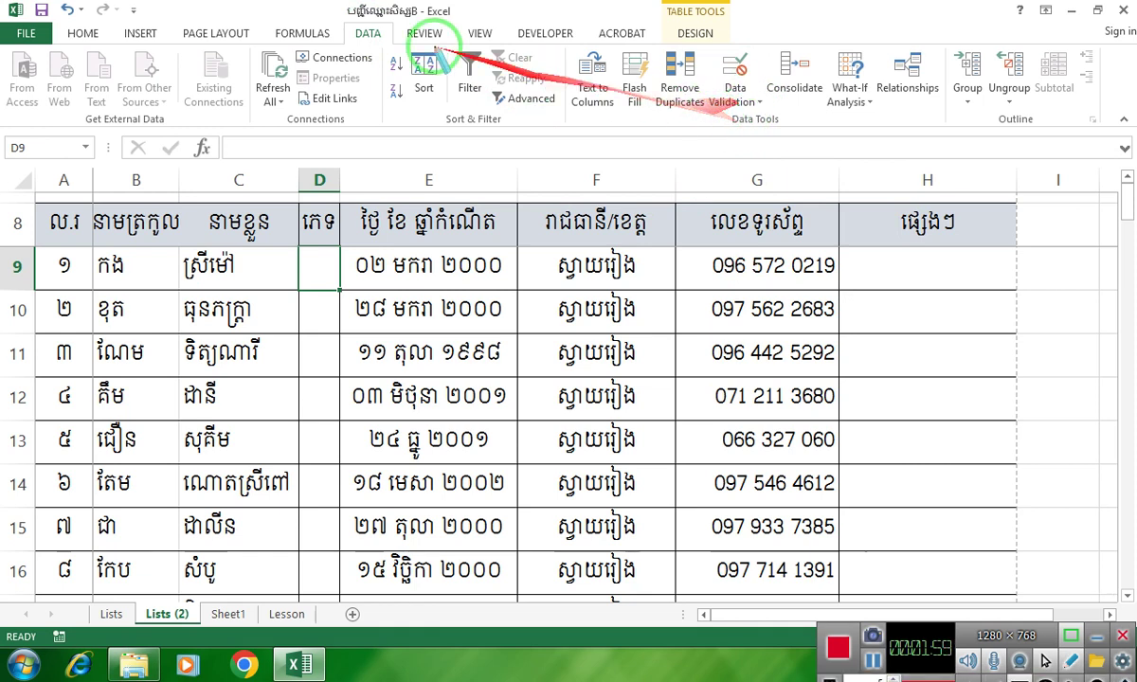
left_click_drag(337, 13, 398, 52)
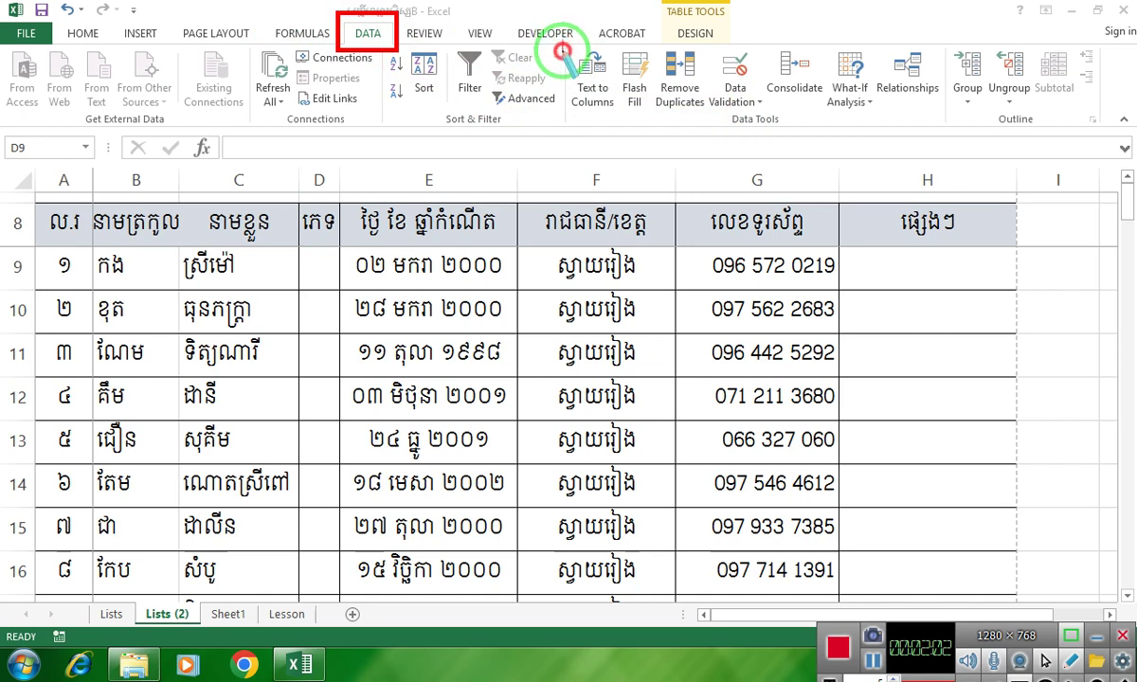
mouse_move(564, 40)
left_mouse_down()
mouse_move(834, 133)
mouse_move(941, 130)
left_mouse_up()
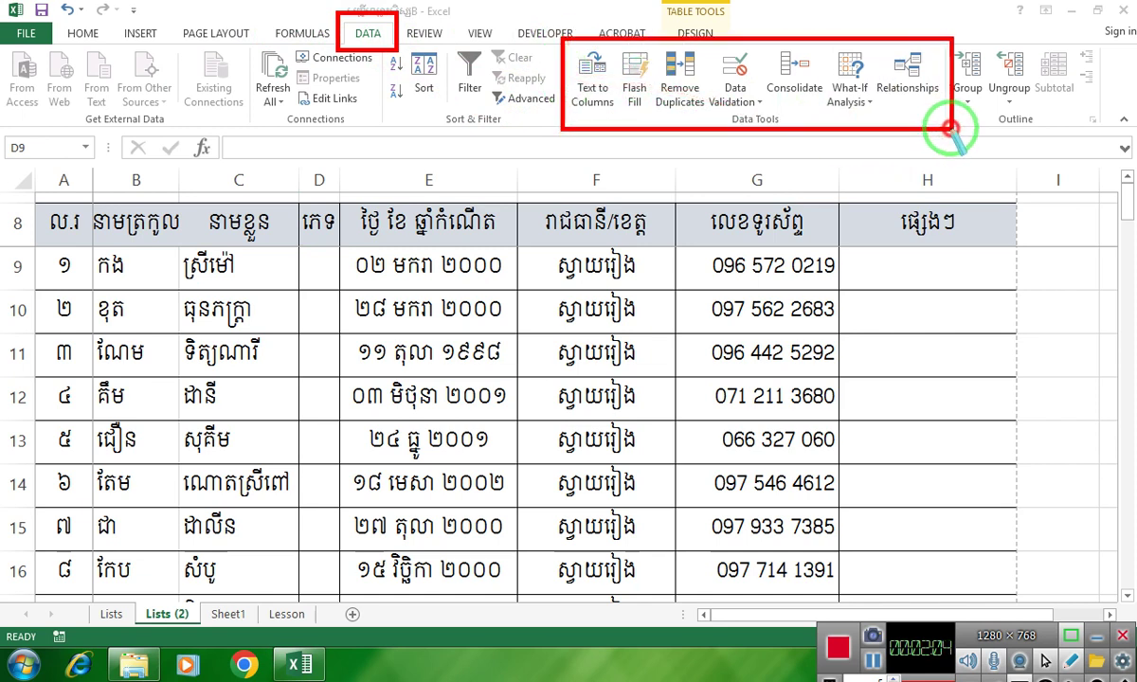
mouse_move(711, 43)
left_mouse_down()
mouse_move(736, 132)
mouse_move(768, 111)
left_mouse_up()
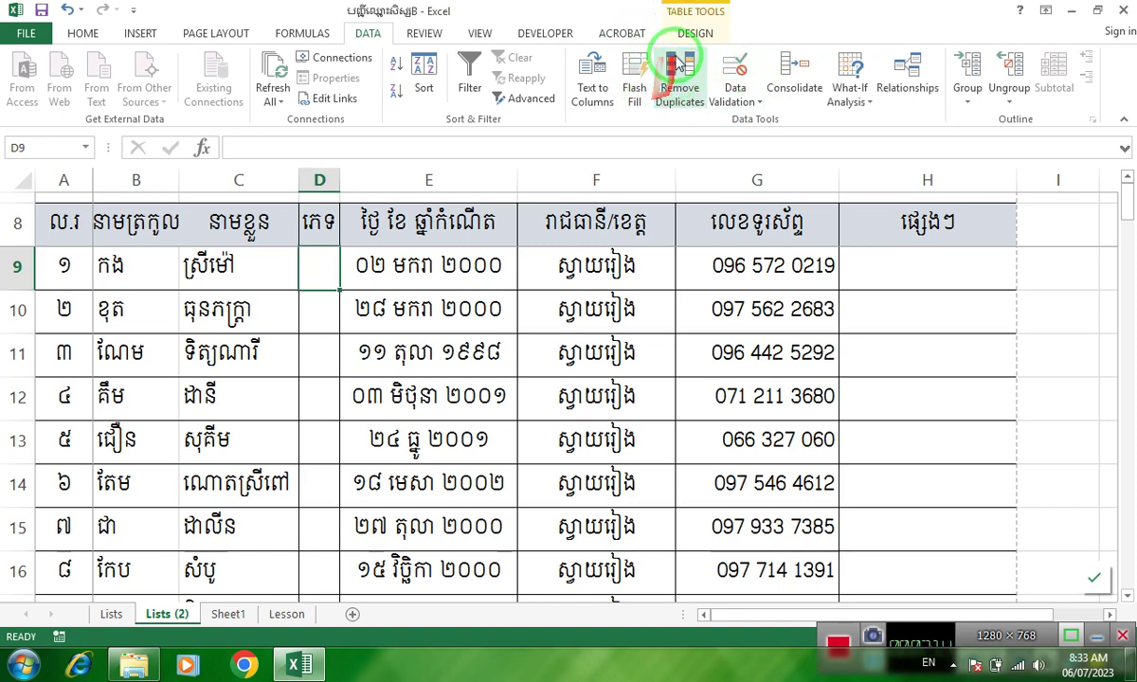
Step: Open the Data Validation settings for cell D9 and move the dialog up, clear of the lower rows
left_click(737, 97)
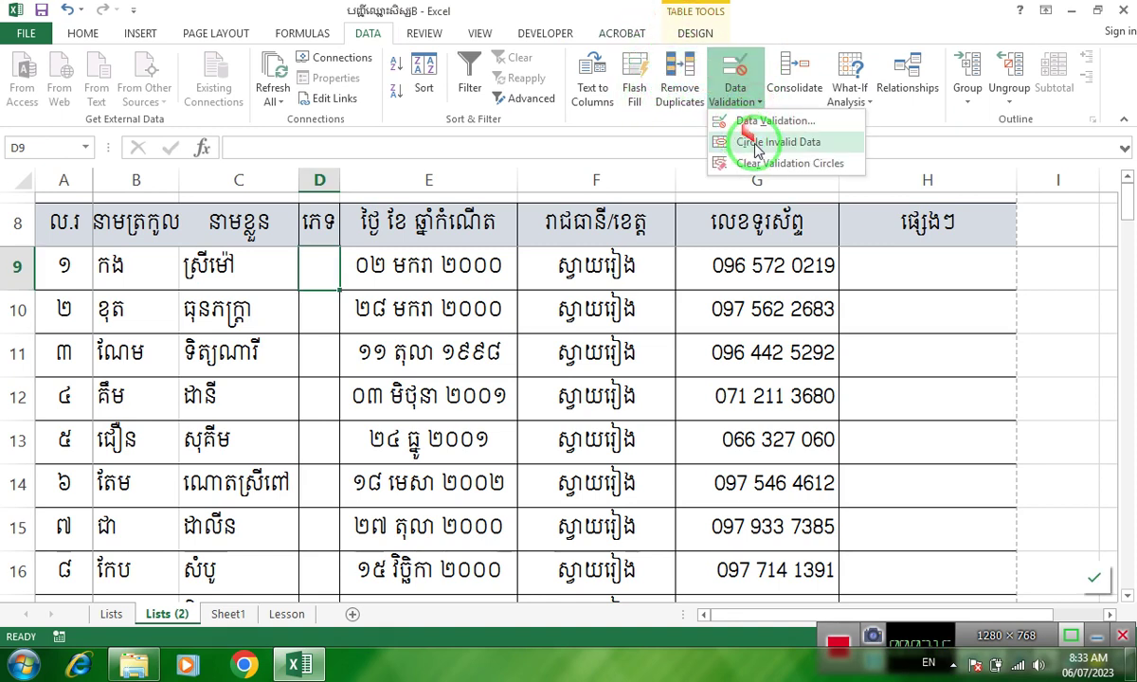
left_click(831, 123)
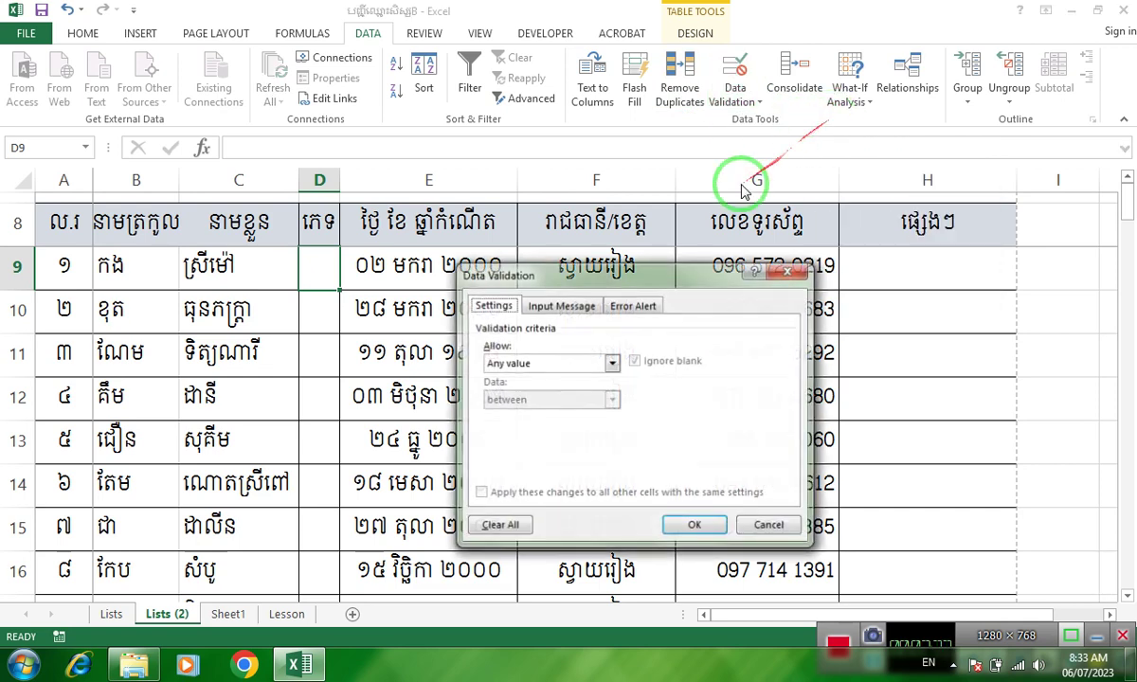
left_click_drag(639, 275, 674, 180)
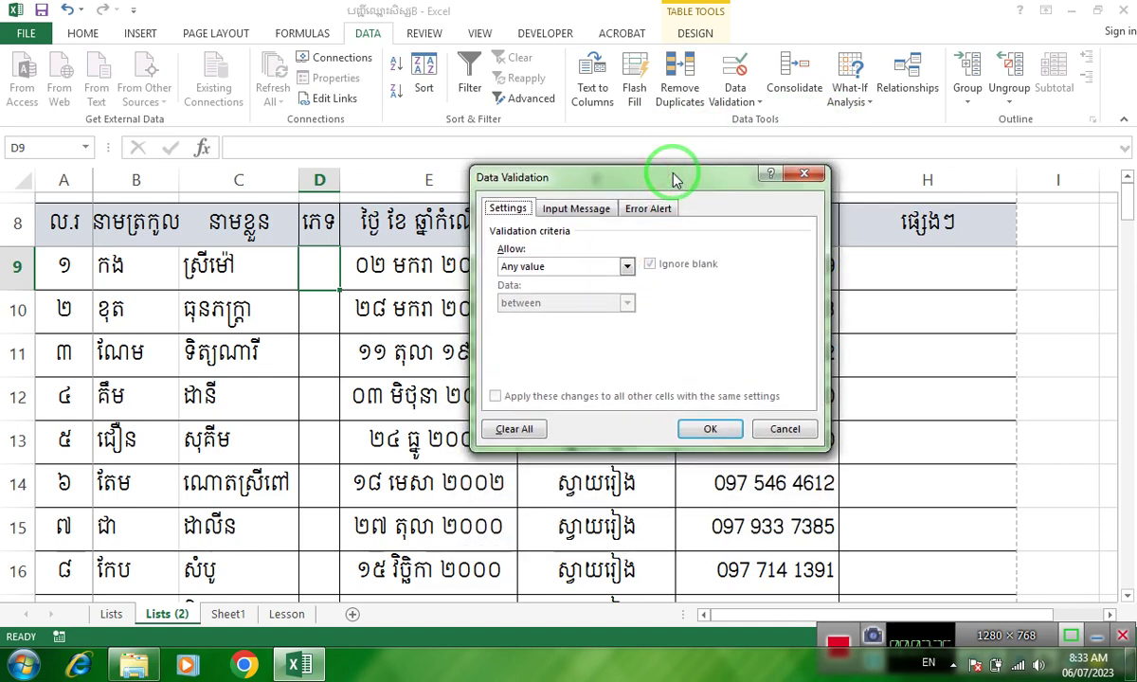
left_click(494, 210)
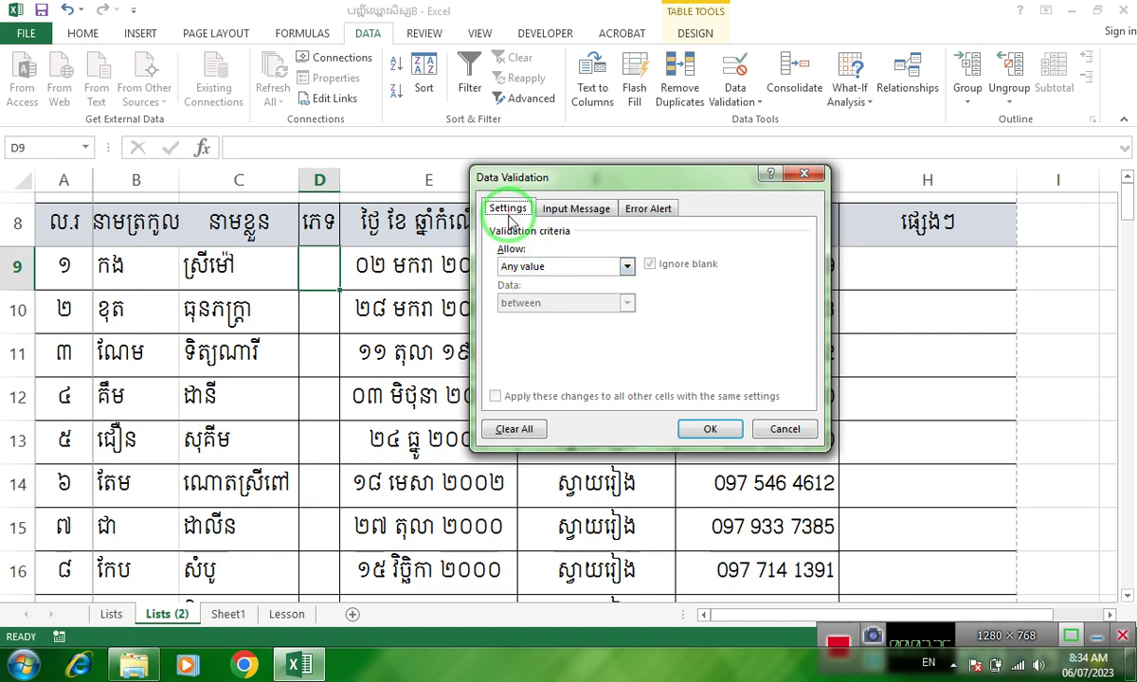
Step: Examine the fields offered by each validation criterion: Whole number, Decimal, List, Date, Time, Text length and Custom
left_click(626, 267)
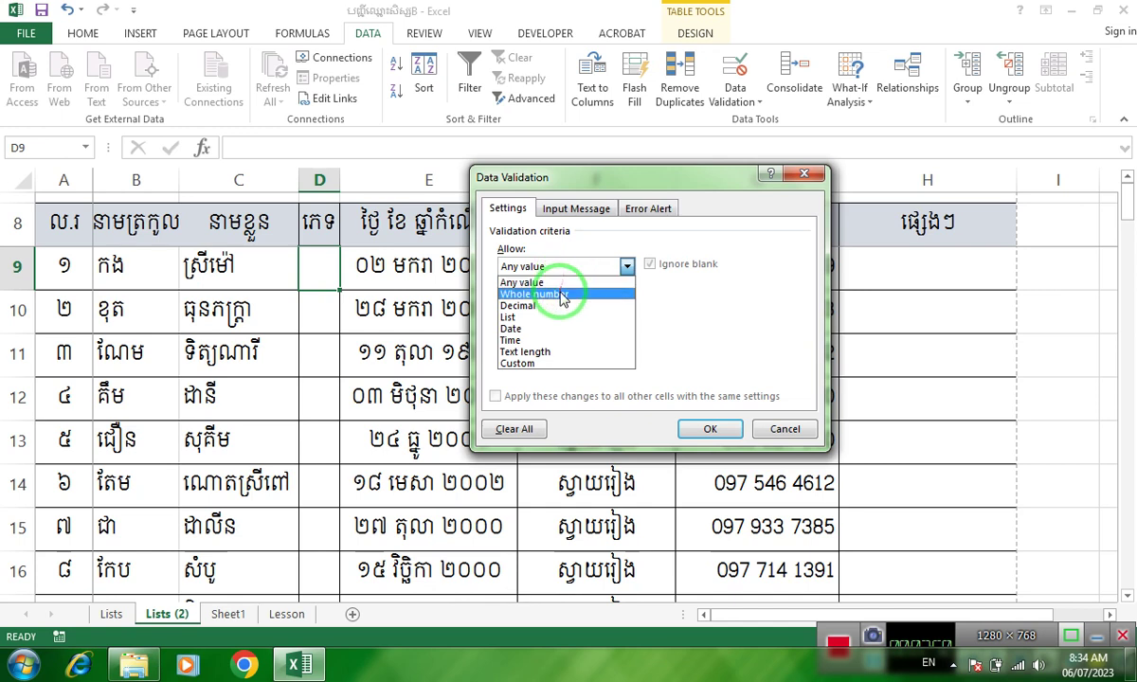
left_click(560, 293)
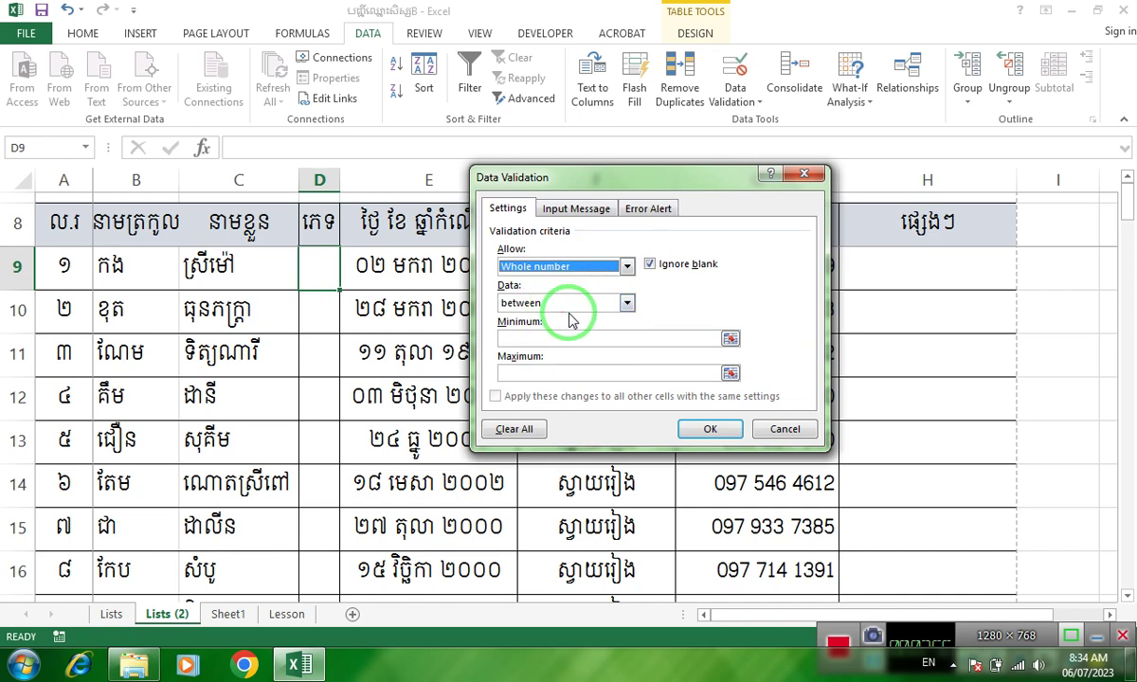
left_click(626, 266)
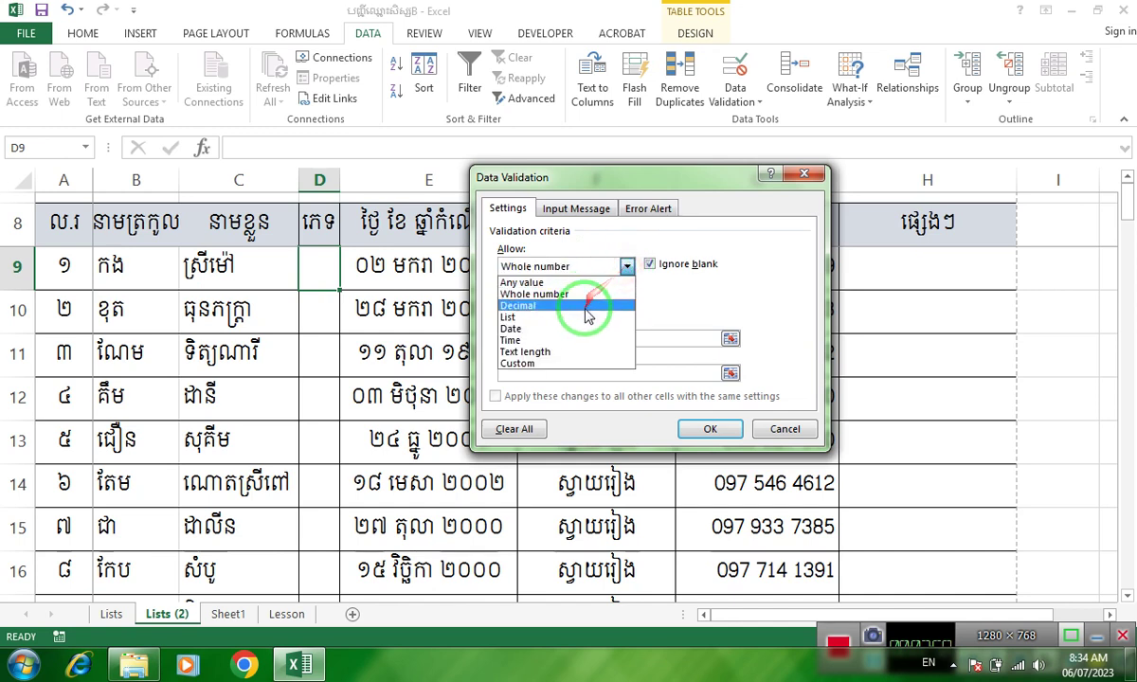
left_click(586, 306)
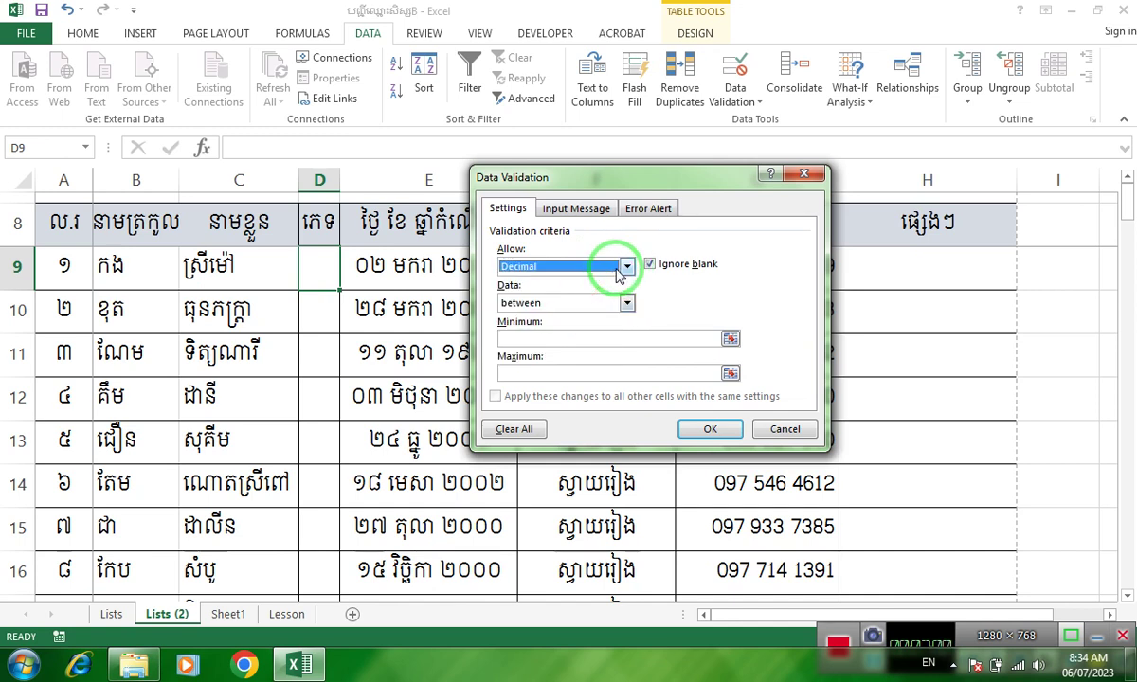
left_click(624, 269)
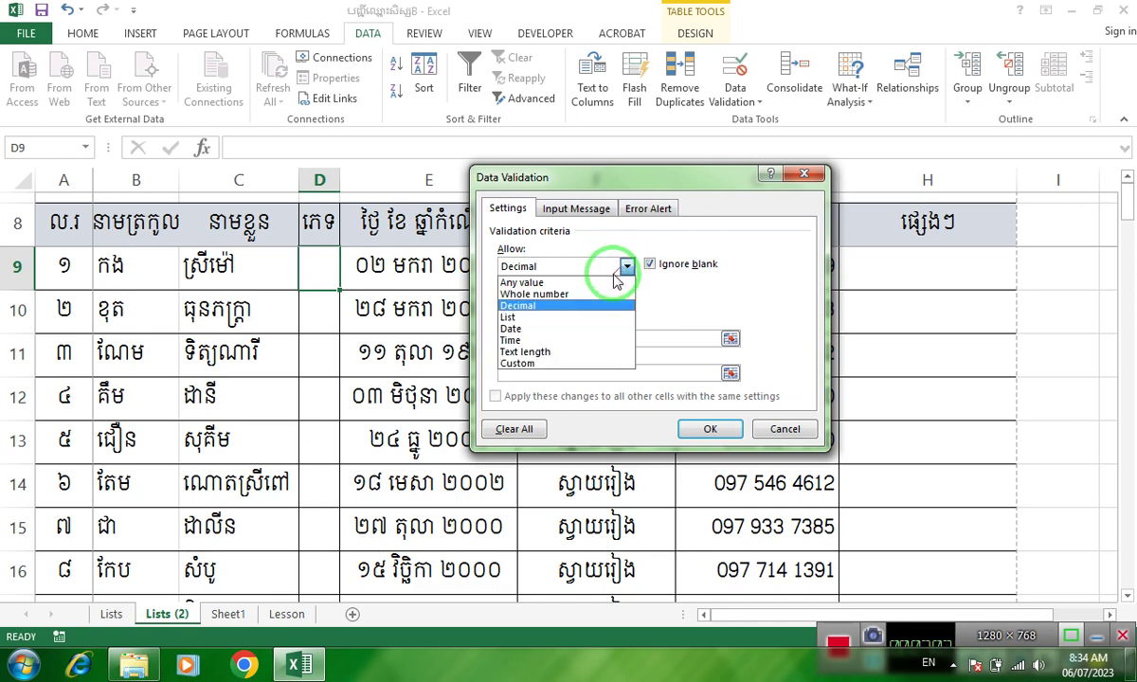
left_click(585, 318)
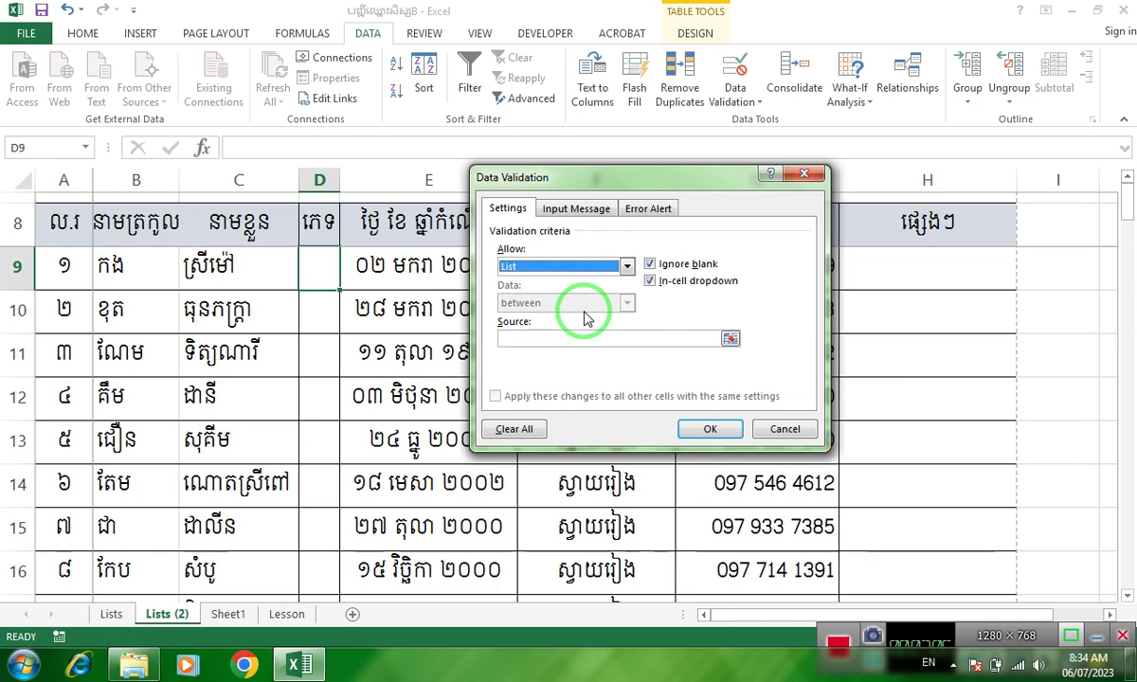
left_click(626, 266)
left_click(586, 329)
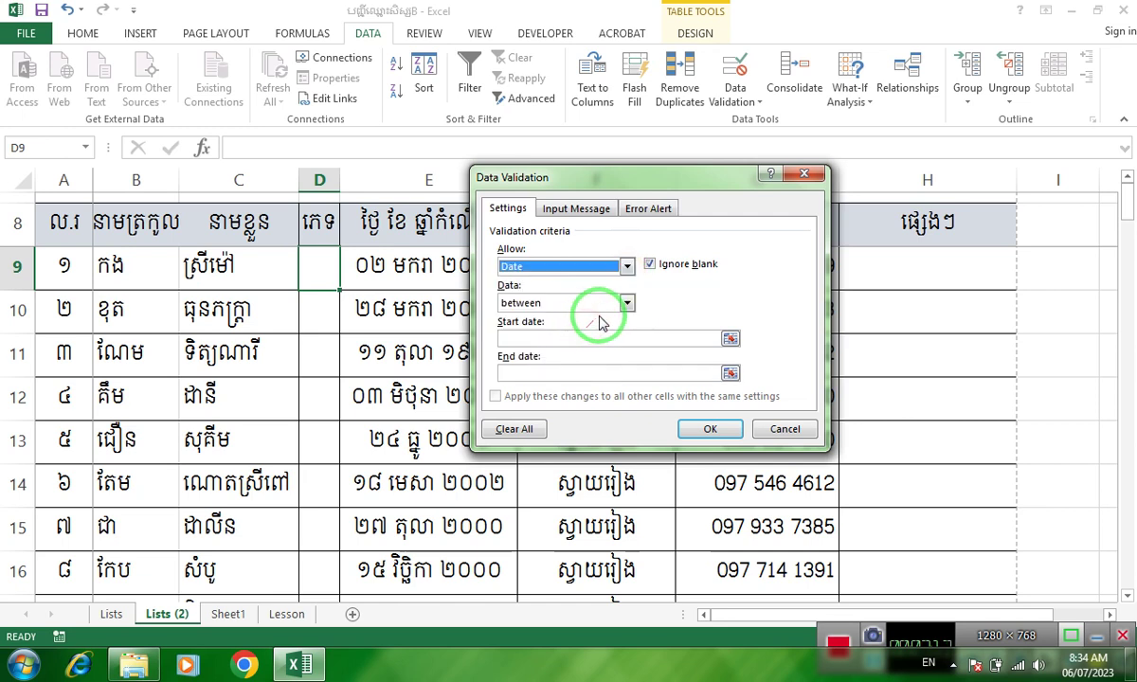
left_click(556, 347)
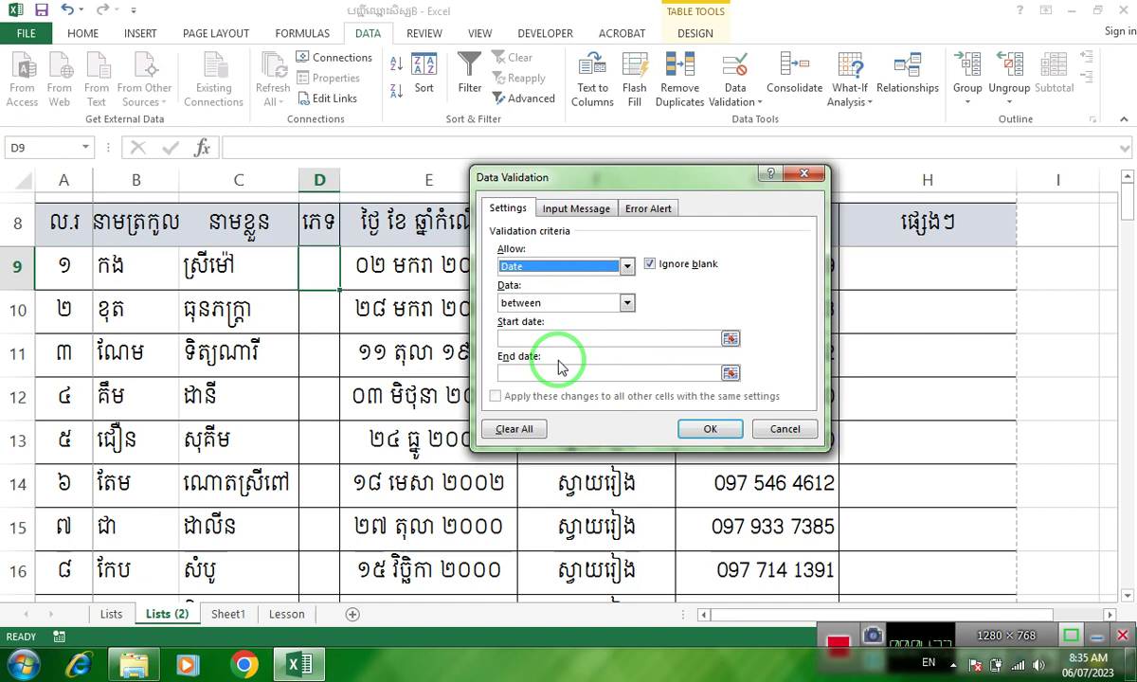
left_click(626, 267)
left_click(568, 339)
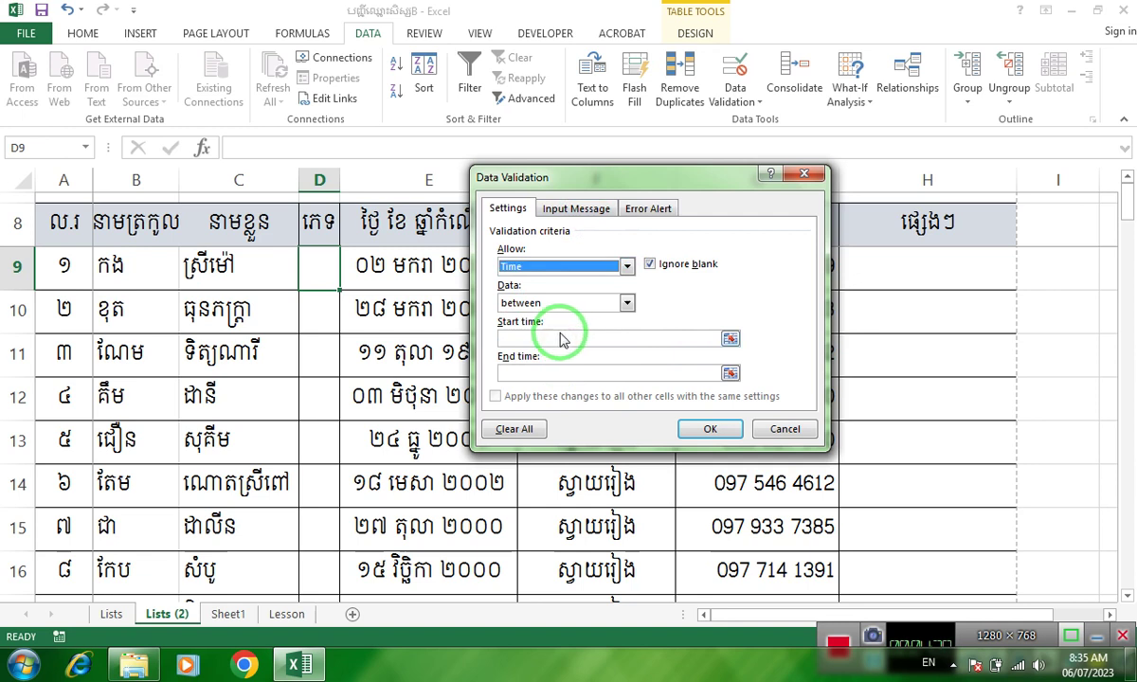
left_click(628, 266)
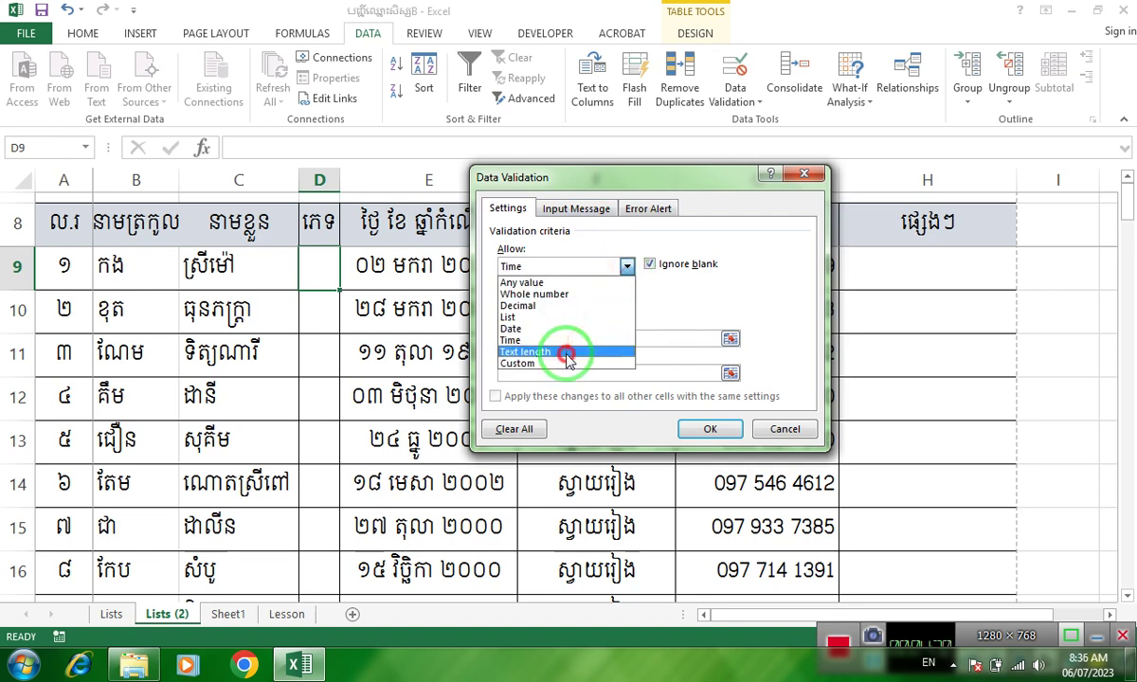
left_click(565, 352)
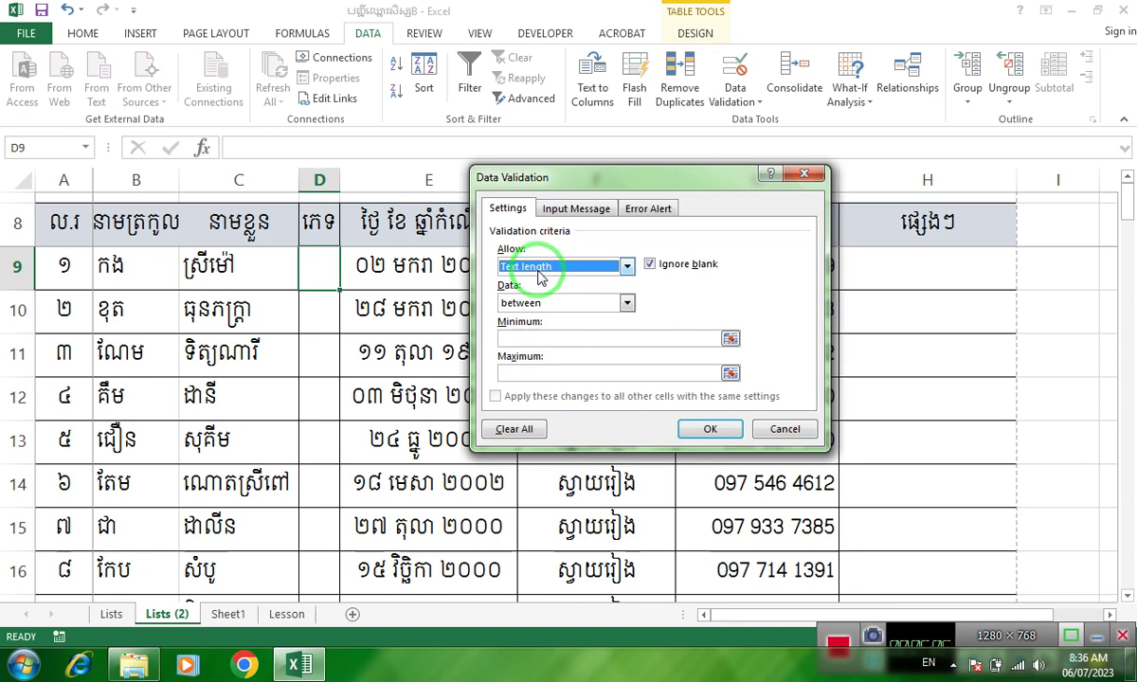
left_click(547, 268)
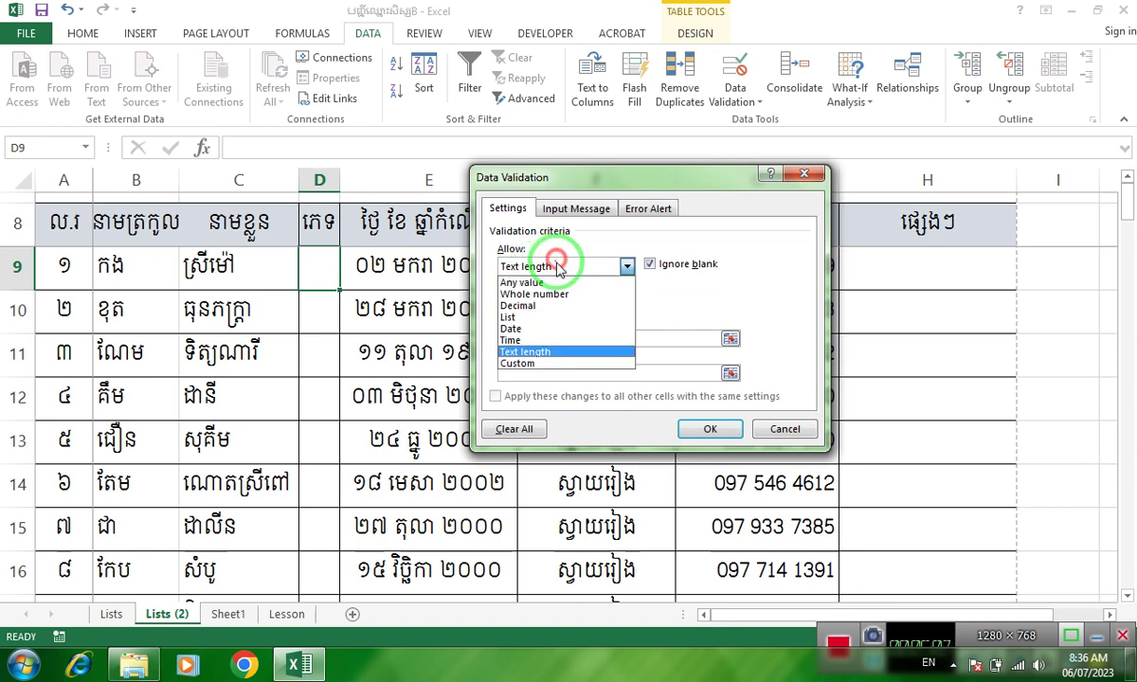
left_click(544, 365)
left_click(571, 335)
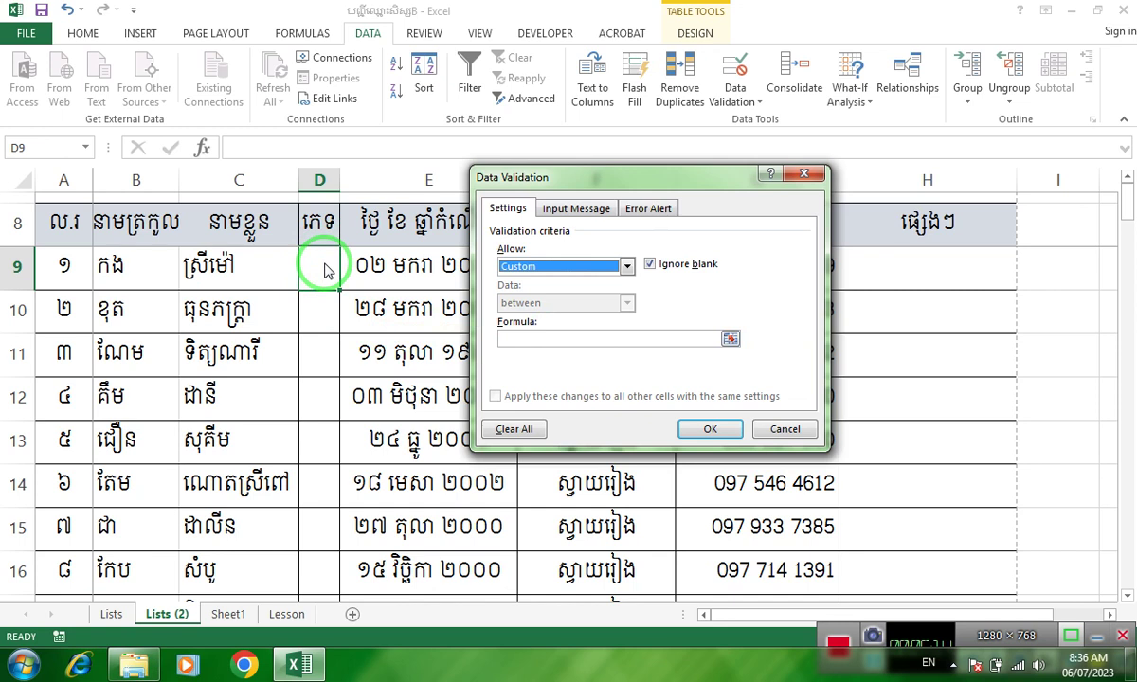
Step: Set the validation criterion for D9 to List and check the range picker for its source, leaving the source empty
left_click(626, 266)
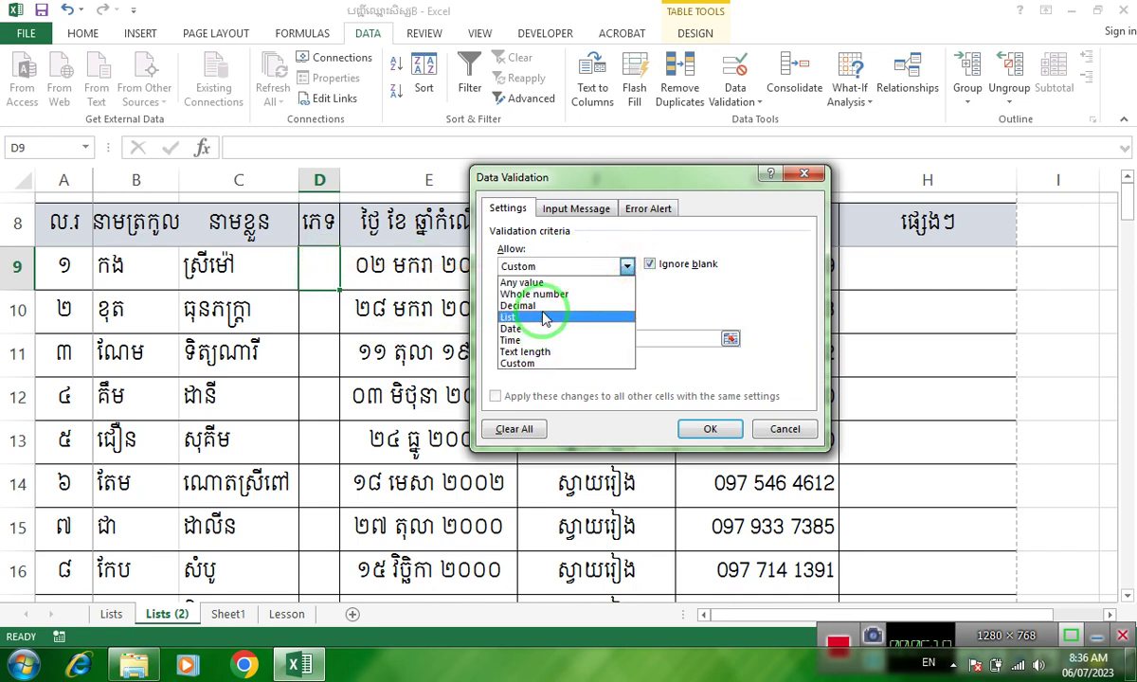
left_click(545, 317)
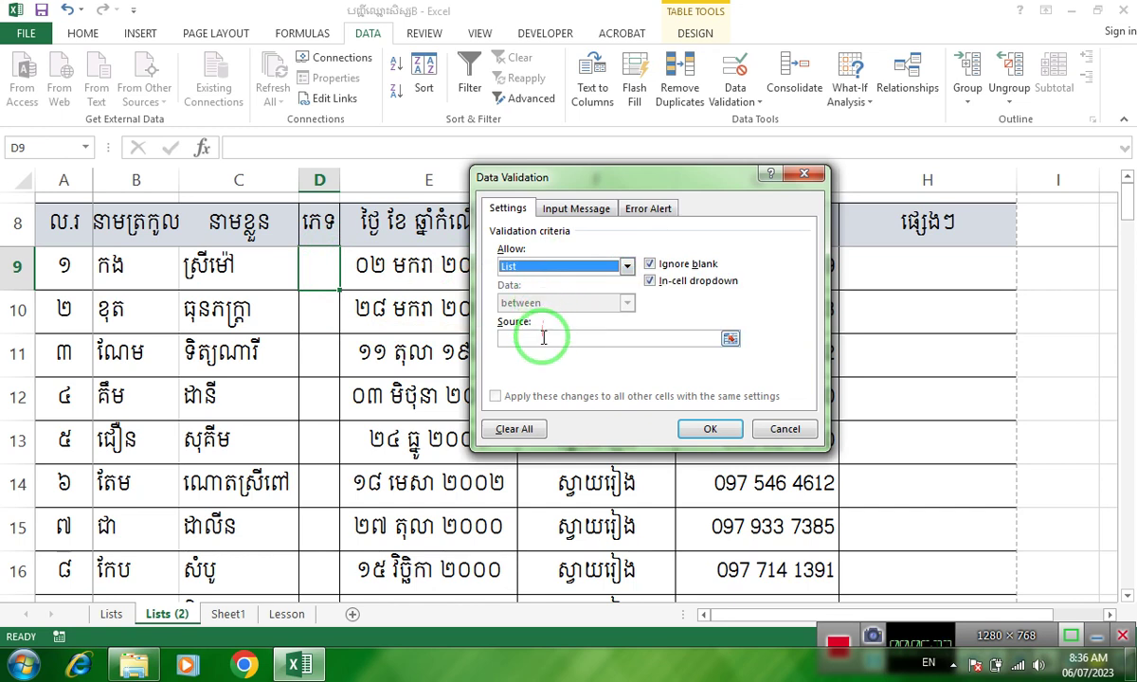
left_click(730, 338)
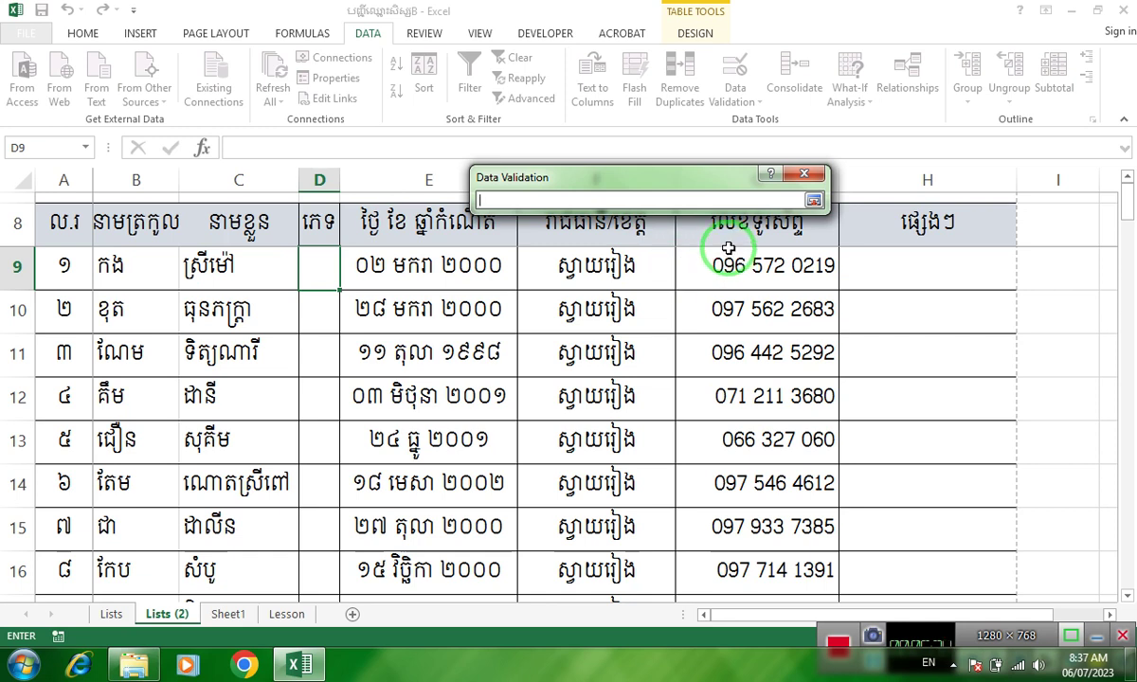
left_click(813, 200)
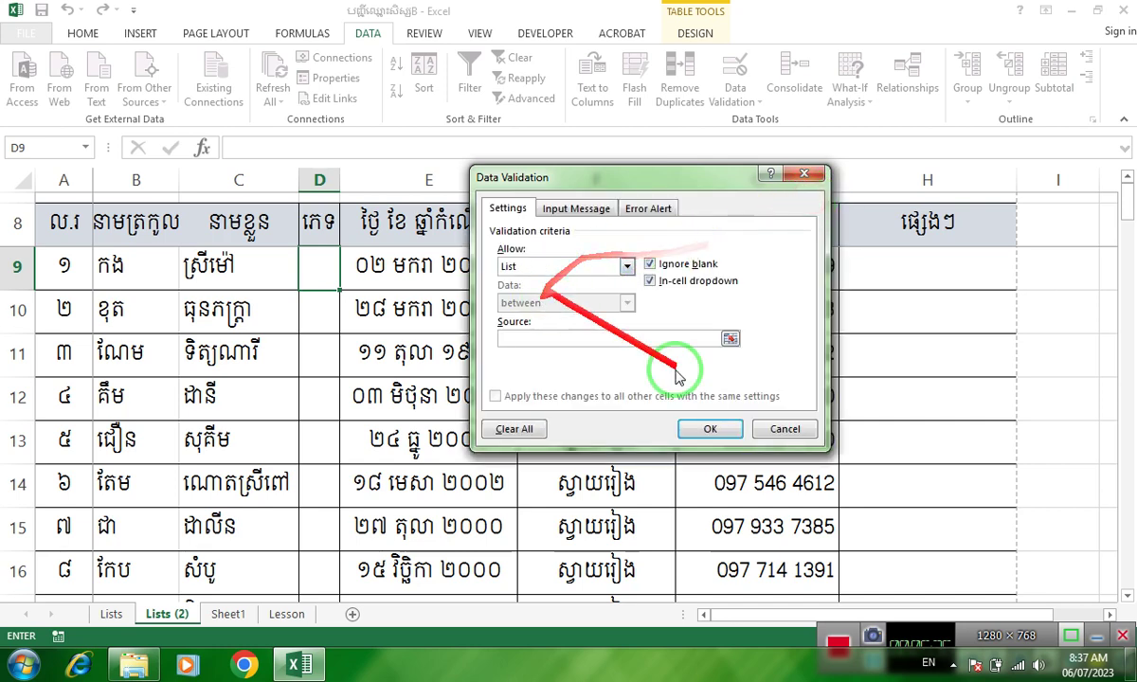
Step: Dismiss the Data Validation settings without applying them and insert a new worksheet after Lists (2)
left_click(784, 429)
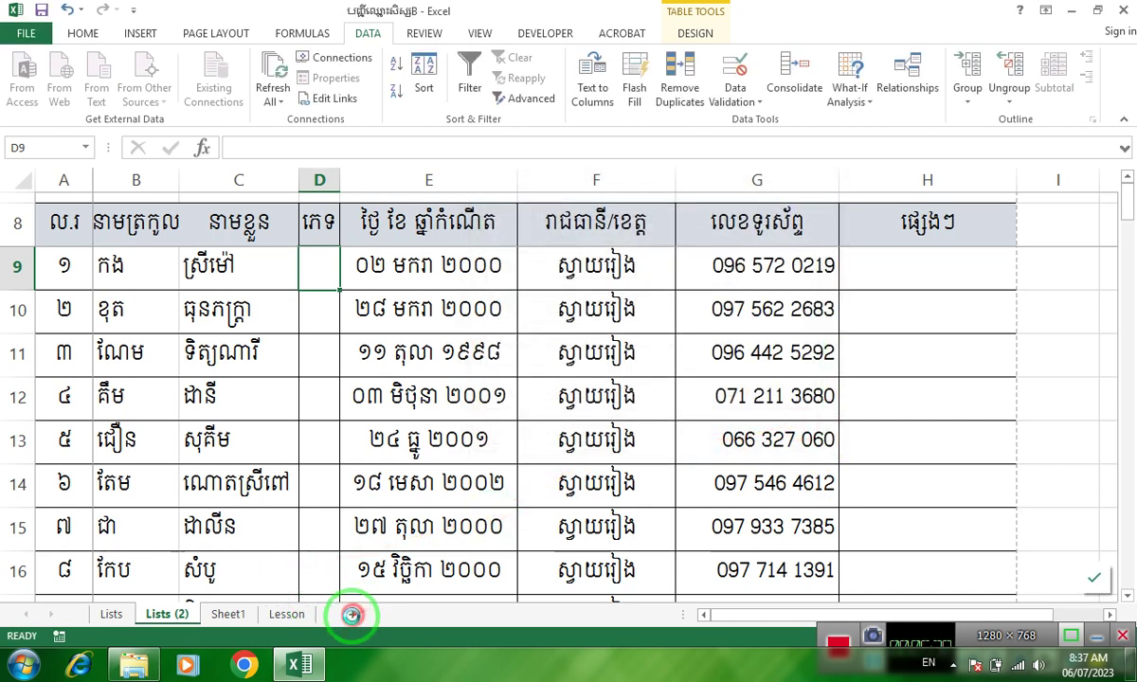
left_click(351, 615)
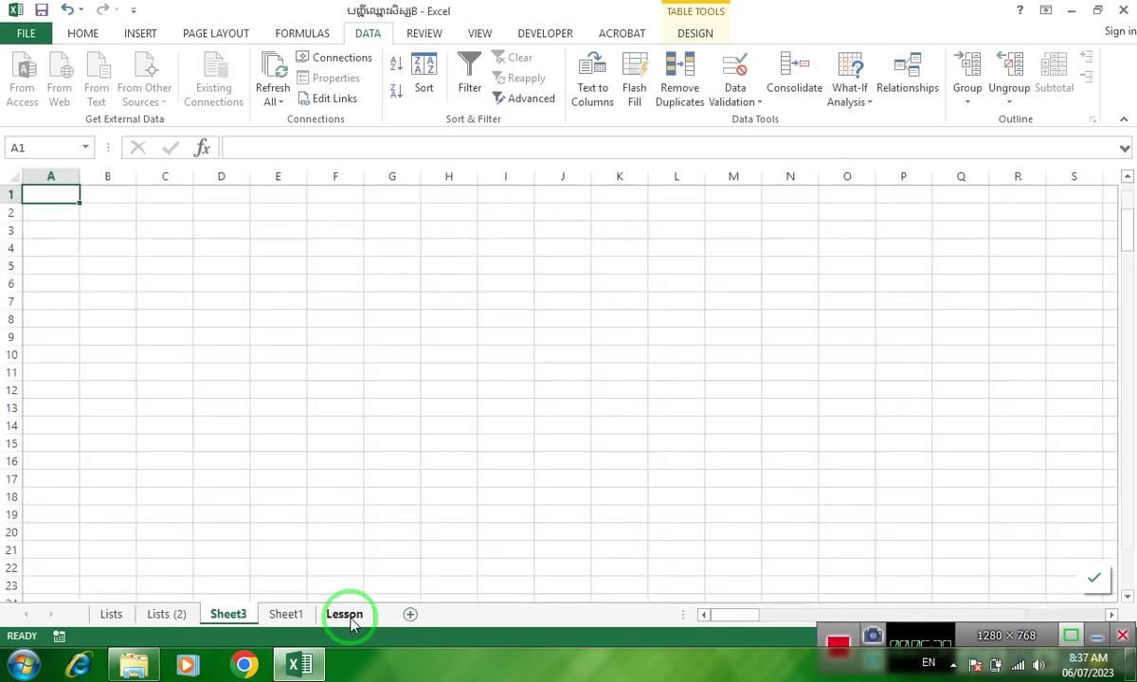
Step: Rename the new worksheet ភេទ
double_click(227, 615)
key("alt+shift")
type("ឈ្ម")
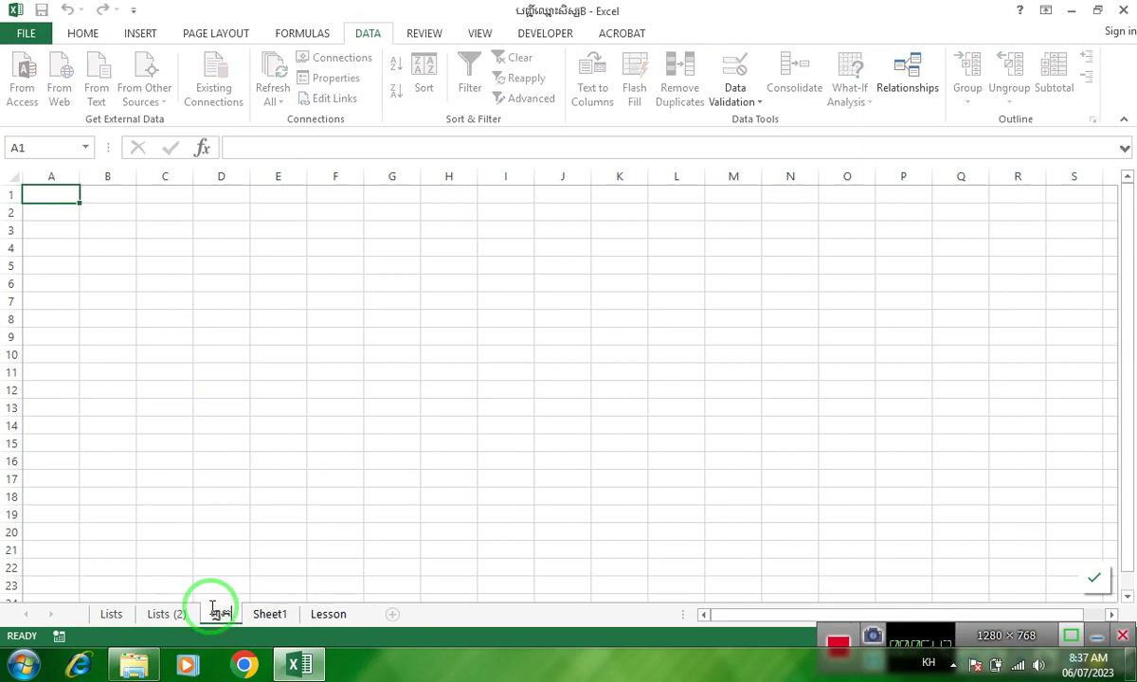
key("BackSpace")
key("BackSpace")
key("BackSpace")
key("alt+shift")
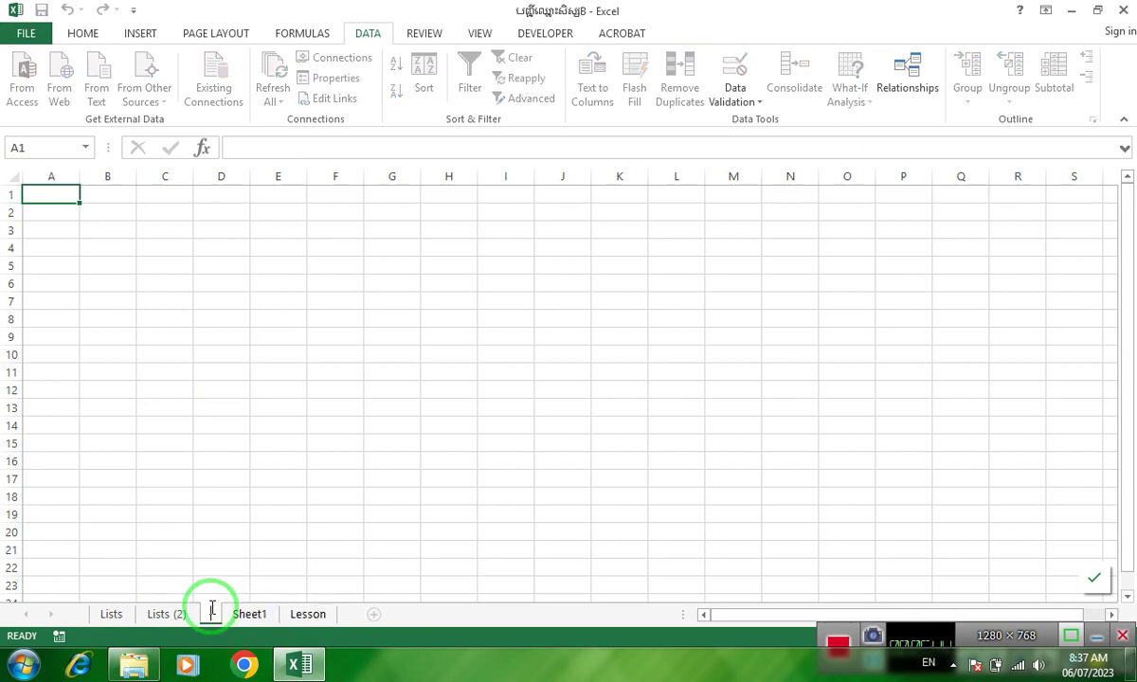
key("alt+p")
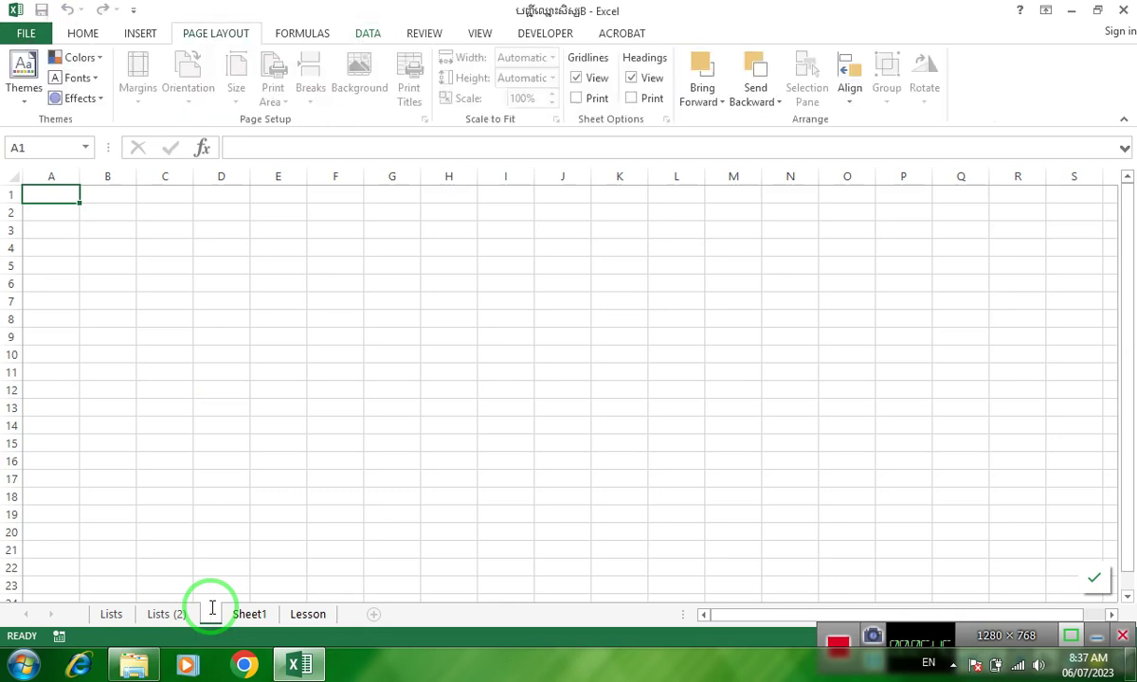
key("Escape")
type("P")
key("BackSpace")
key("alt+shift")
type("ផែ")
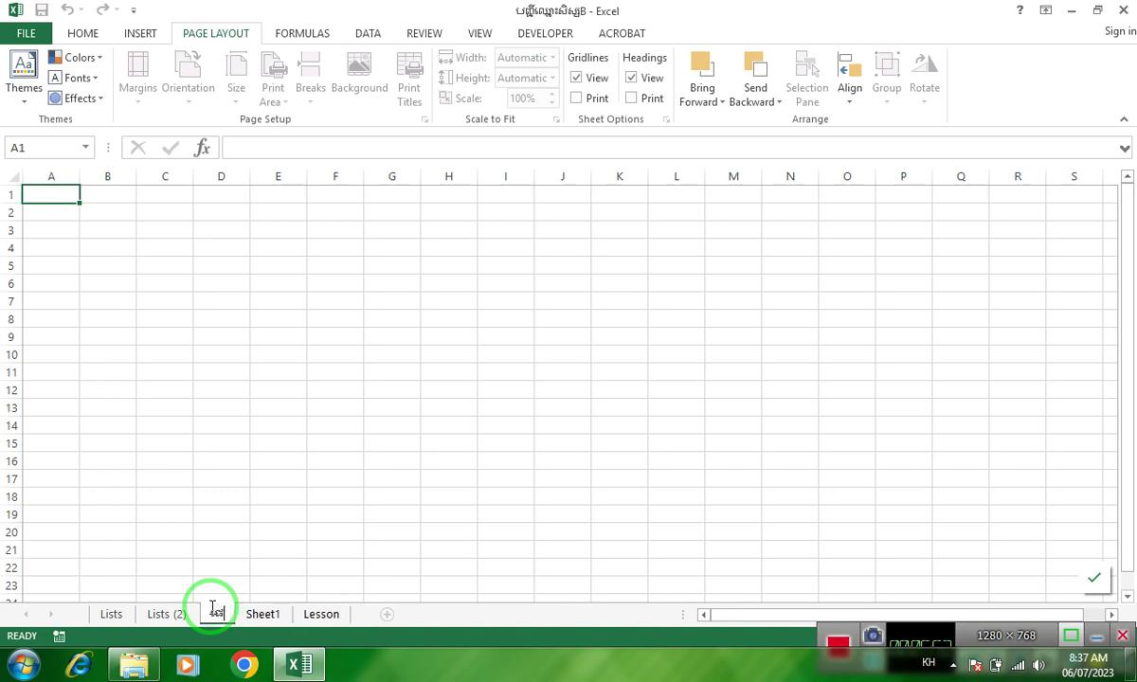
key("BackSpace")
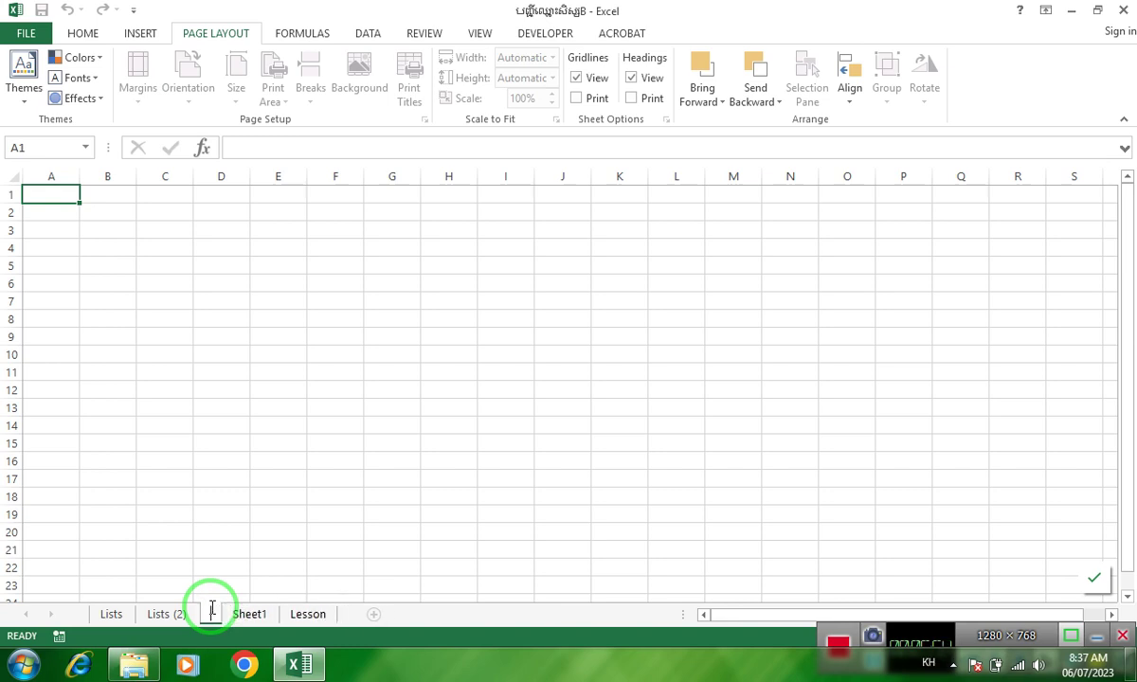
type("ផេទ")
key("Return")
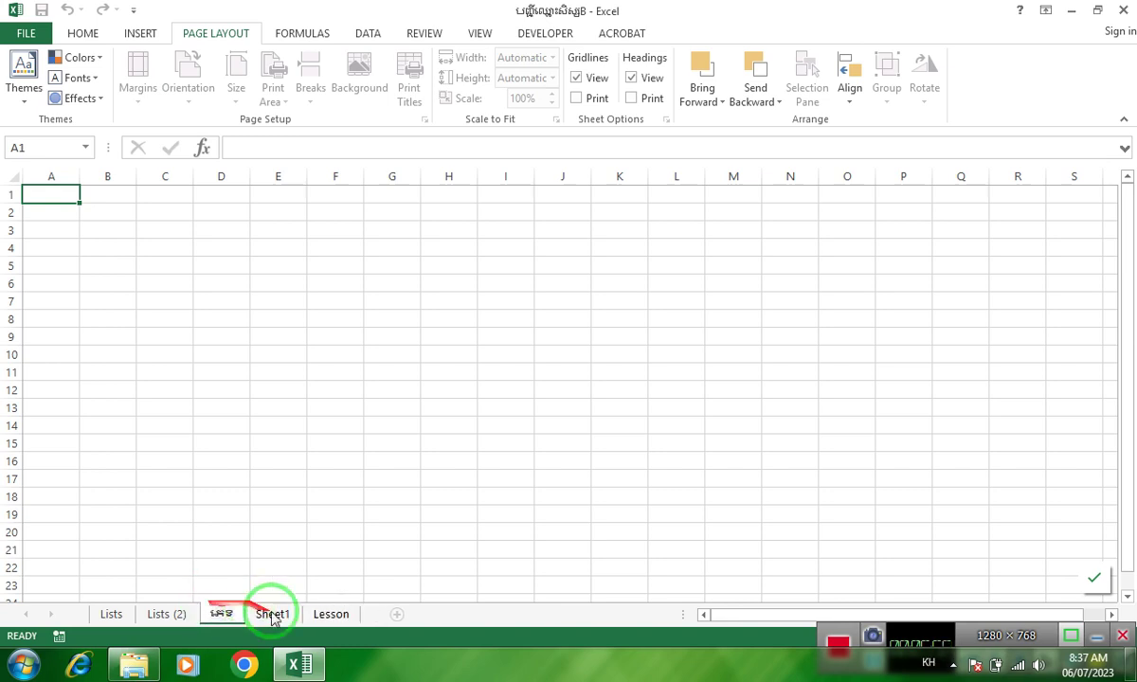
Step: Enter the header ភេទ in A1 of the new sheet, with the list entries ប្រុស in A2 and ស្រី in A3
left_click(59, 204)
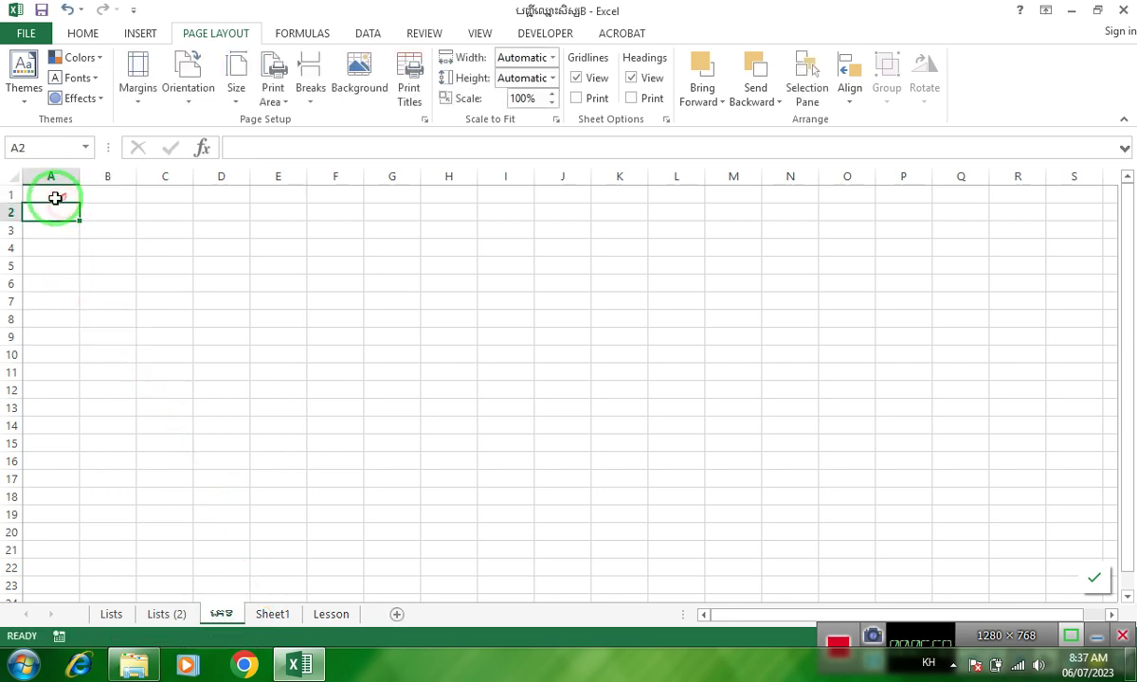
left_click(55, 197)
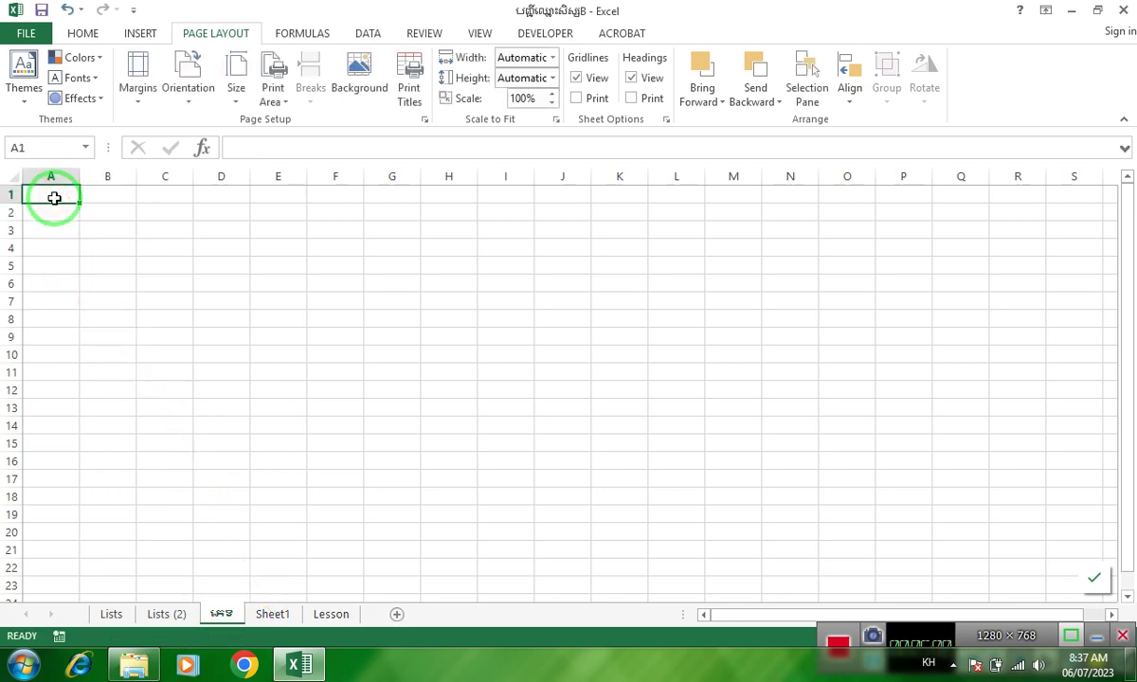
left_click(52, 319)
left_click(56, 194)
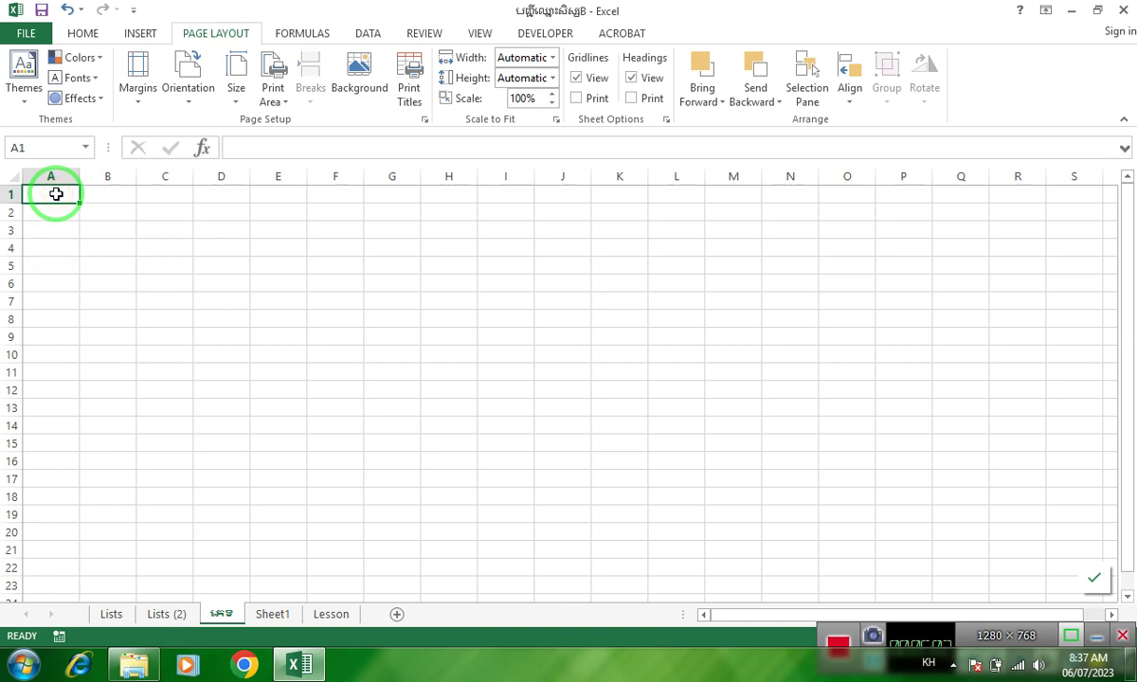
type("ភេទ")
key("Return")
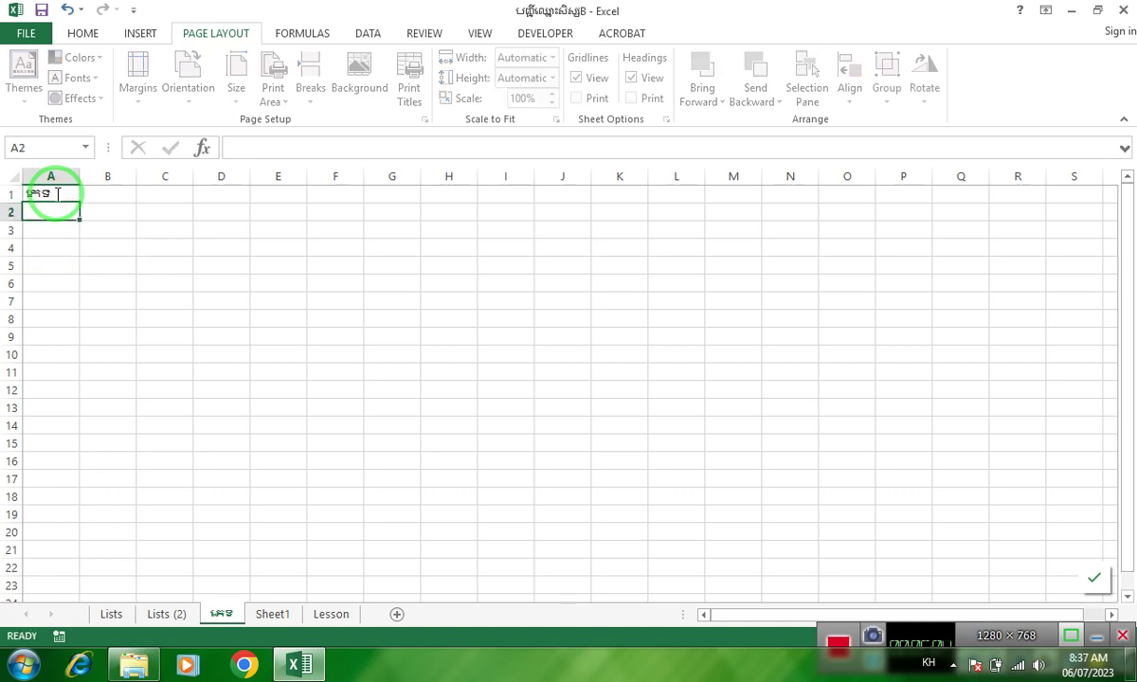
type("ប្រ")
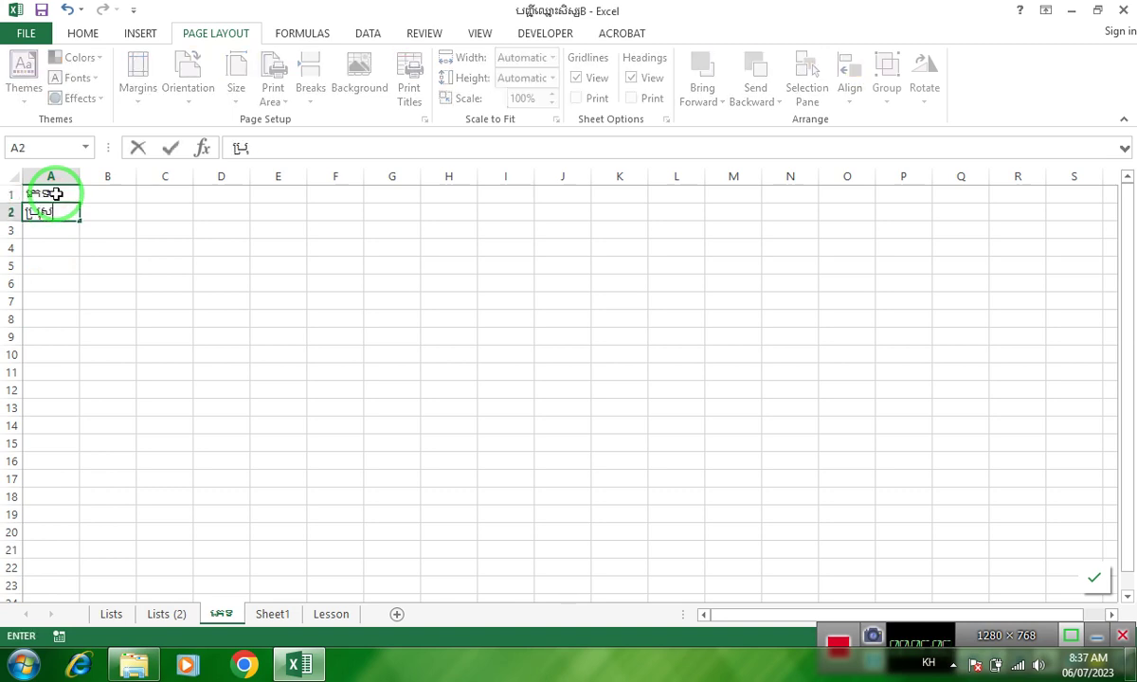
type("ុស")
key("Return")
type("ស្រី")
key("Tab")
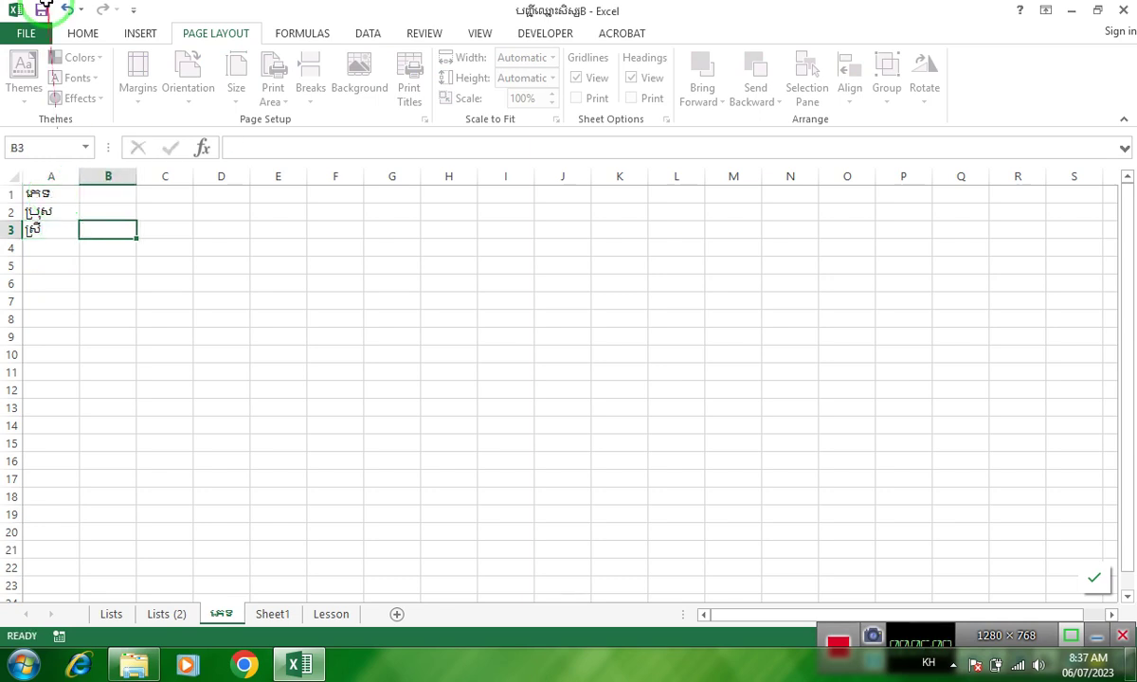
Step: Set the font of the entire ភេទ sheet to Khmer OS Siemreap
left_click(13, 175)
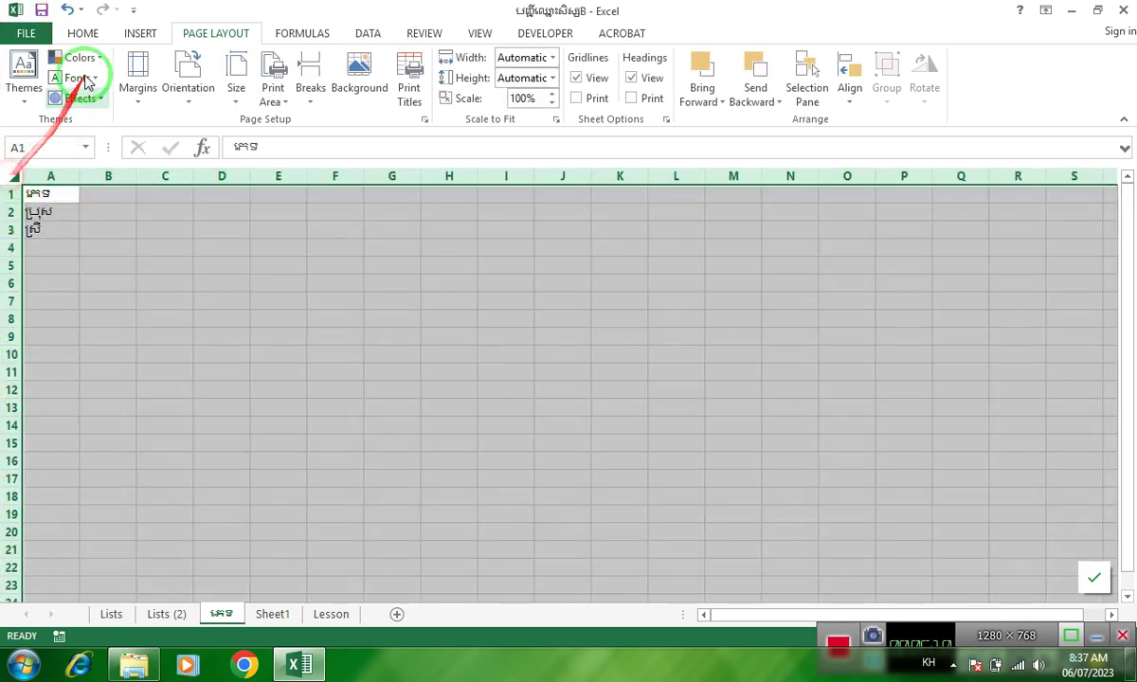
left_click(85, 31)
left_click(138, 65)
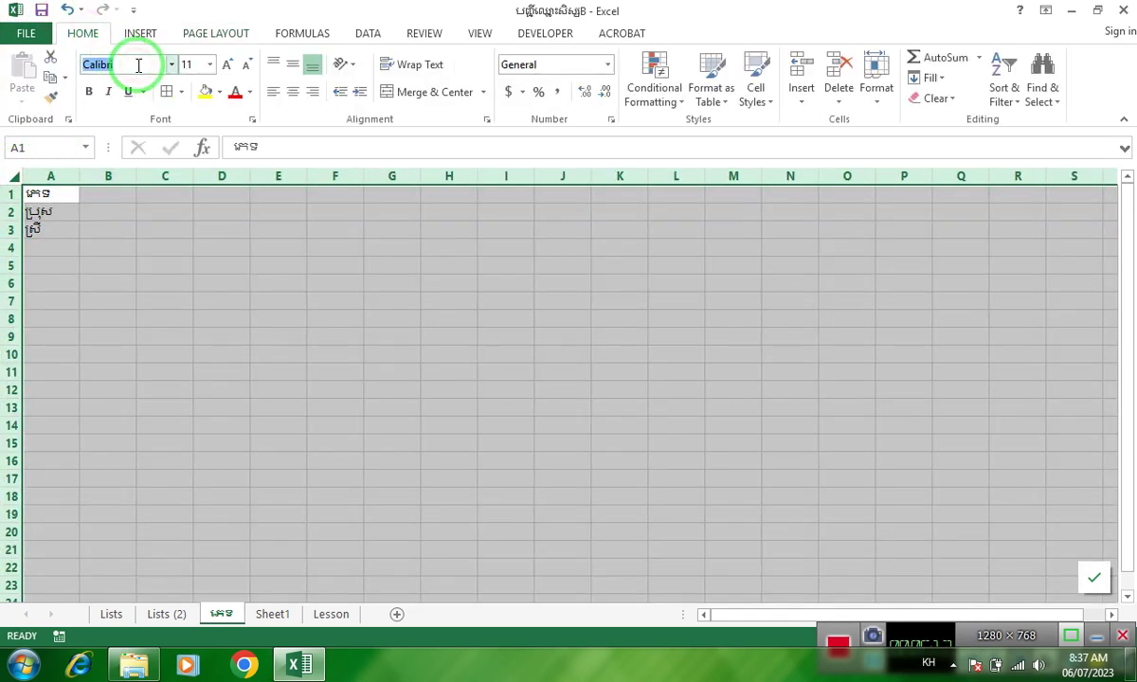
key("alt+shift")
type("Khmer OS Siemre")
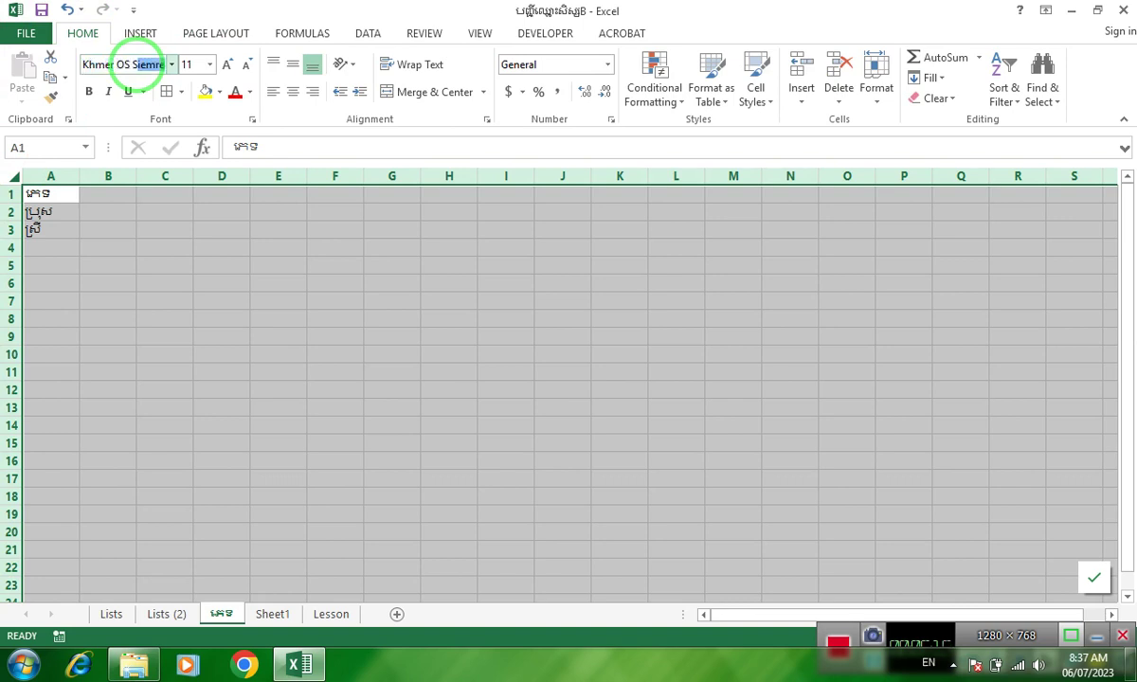
key("Return")
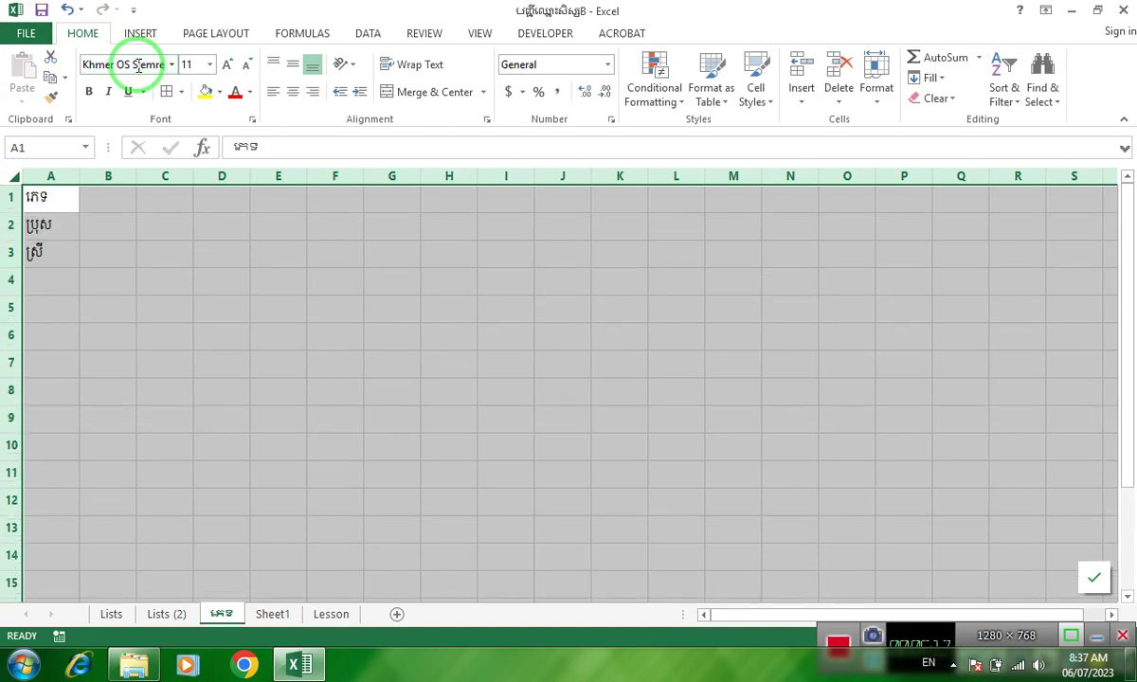
Step: Centre the contents of column A horizontally and fill the header cell A1 with yellow
left_click(52, 176)
left_click(292, 91)
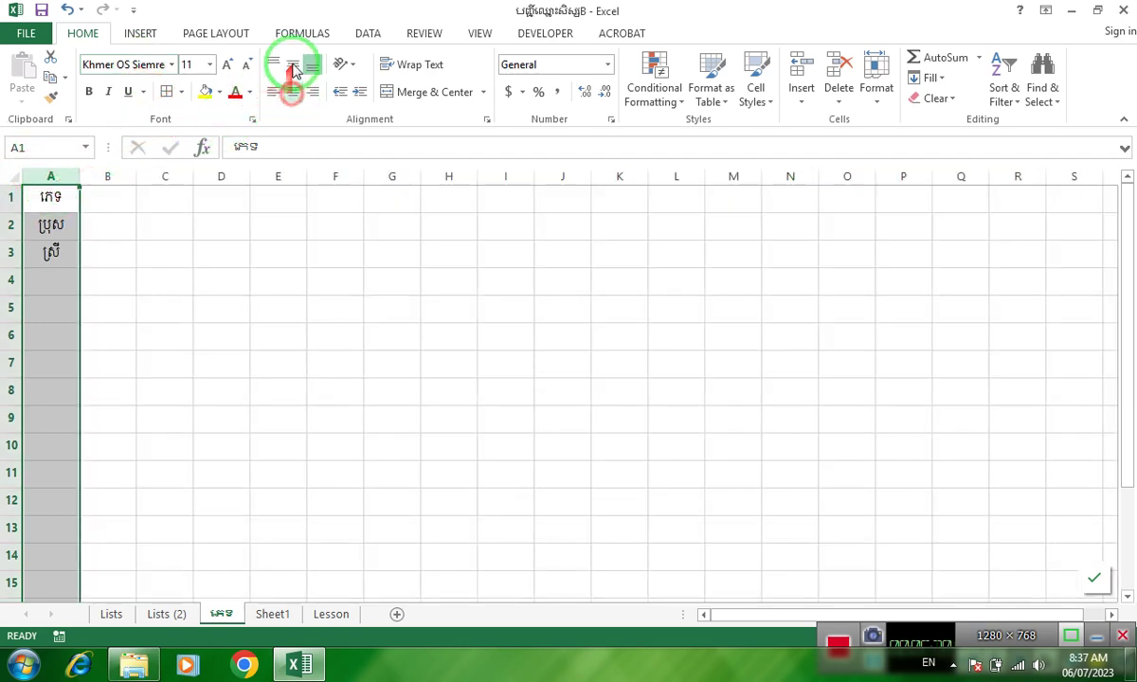
left_click(177, 203)
left_click(204, 92)
left_click(68, 224)
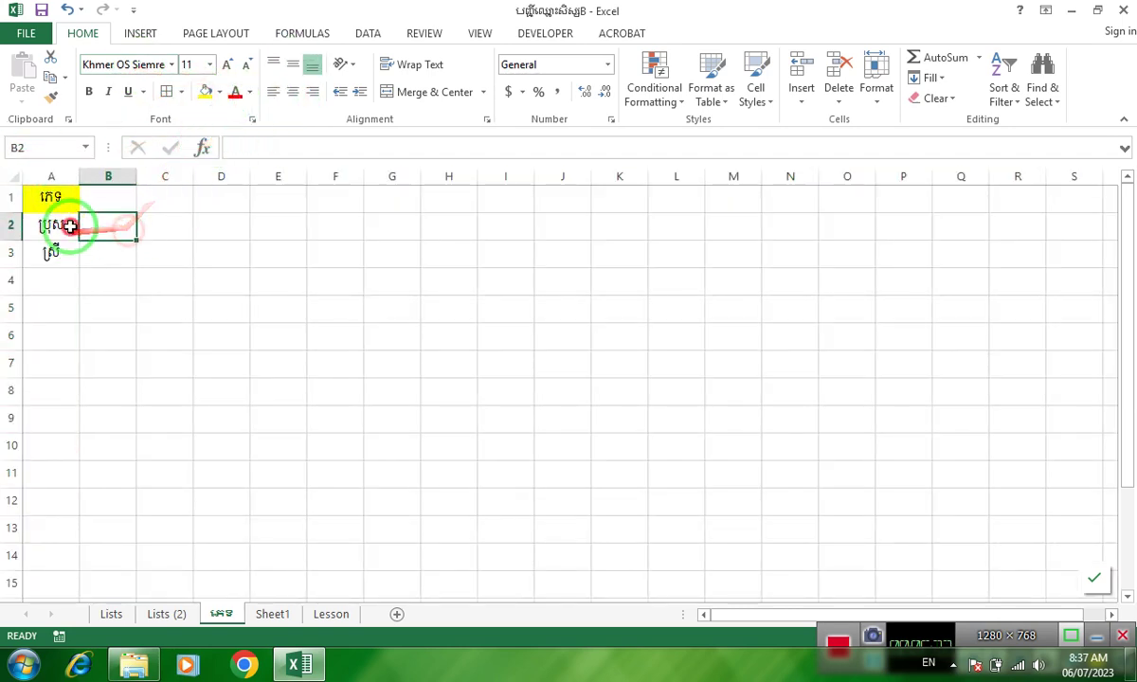
Step: On the Lists (2) sheet, set the data validation criterion for D9 to List with Ignore blank turned off
left_click(159, 613)
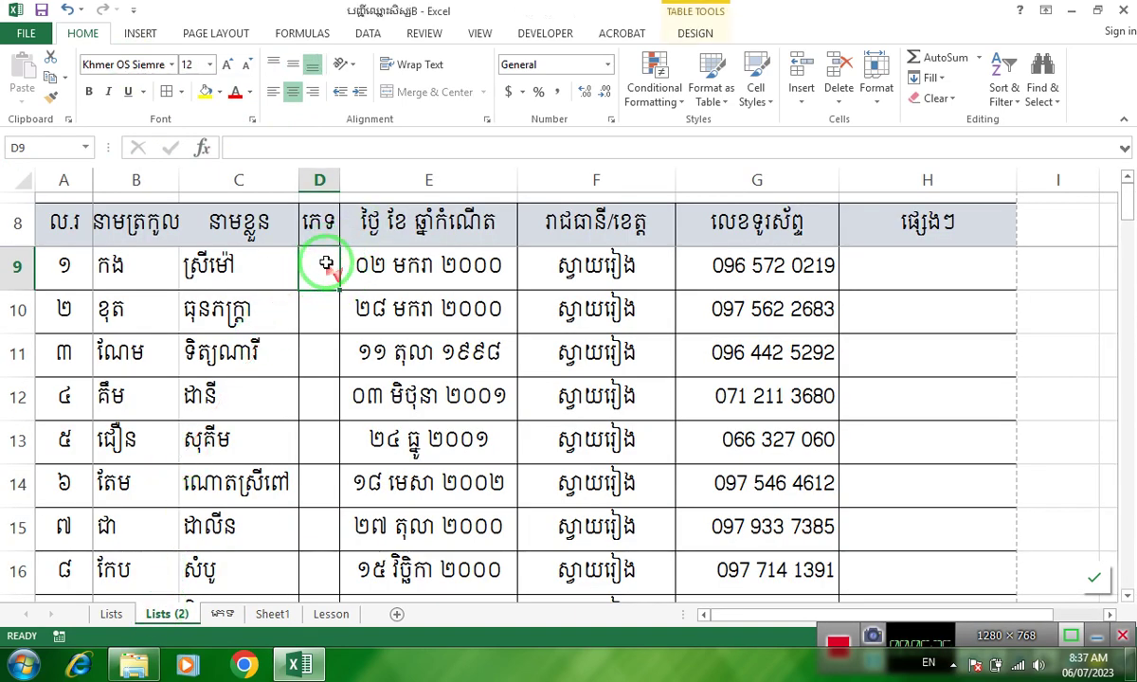
left_click(368, 34)
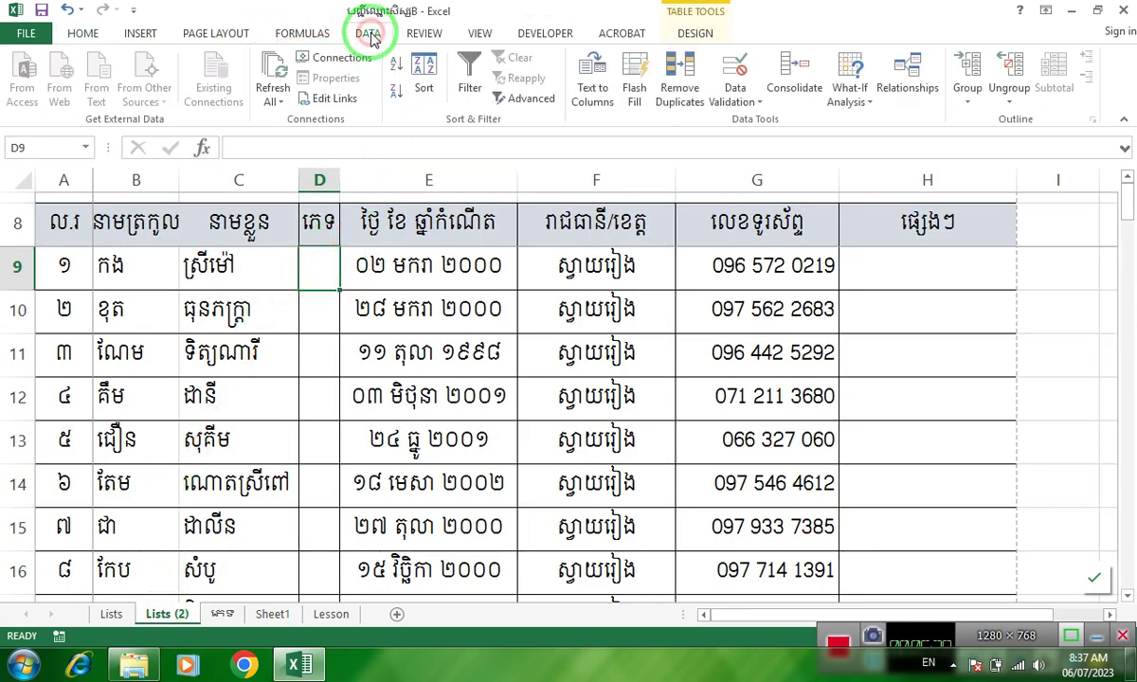
left_click(758, 104)
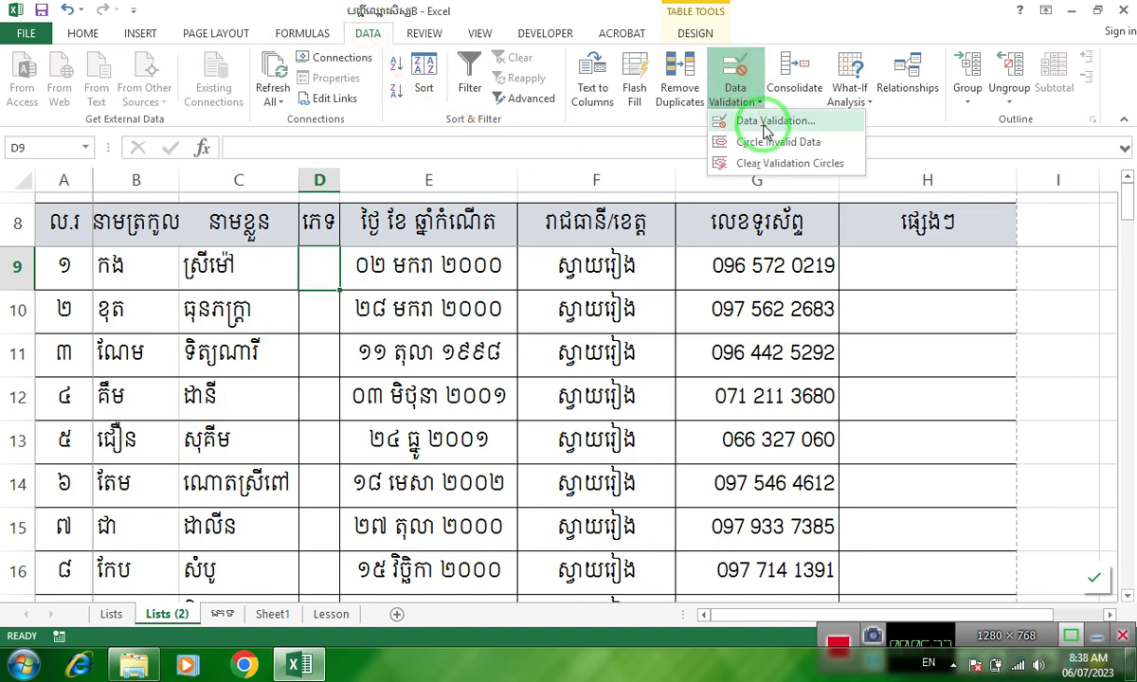
left_click(770, 121)
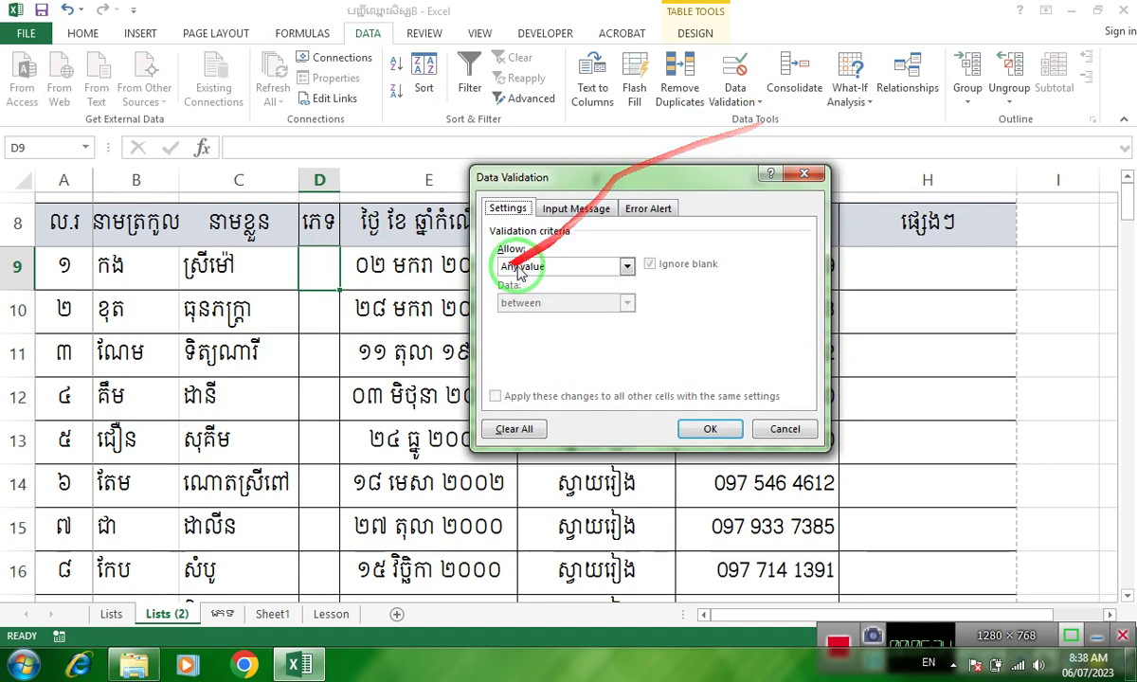
left_click(625, 266)
left_click(528, 317)
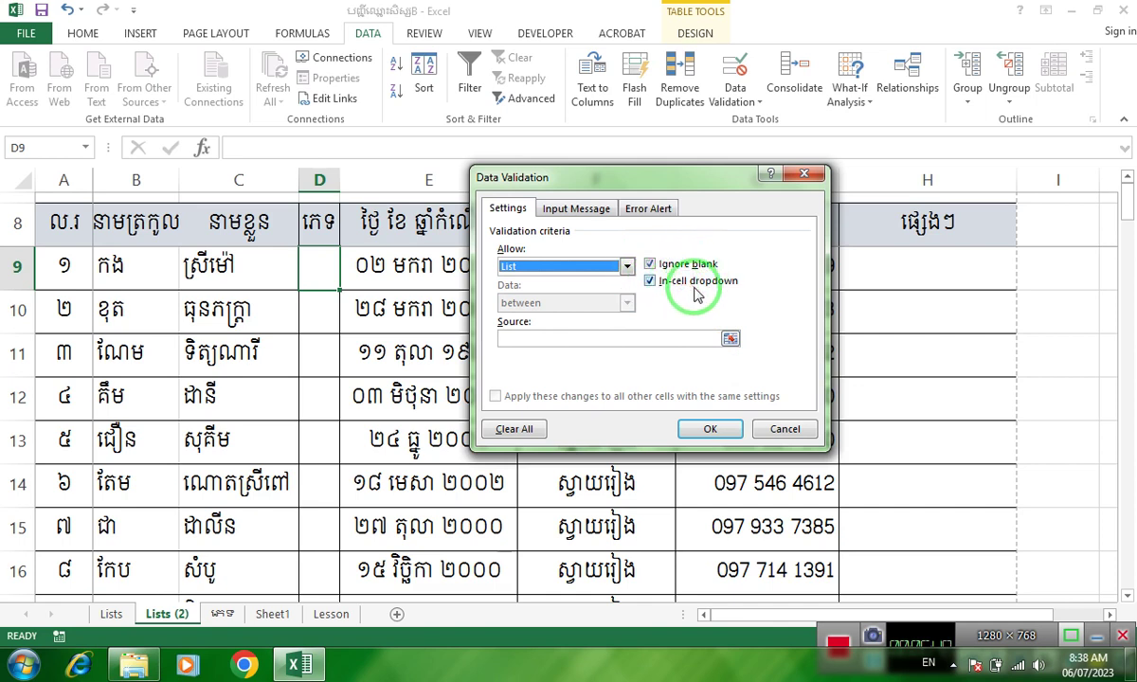
left_click(650, 265)
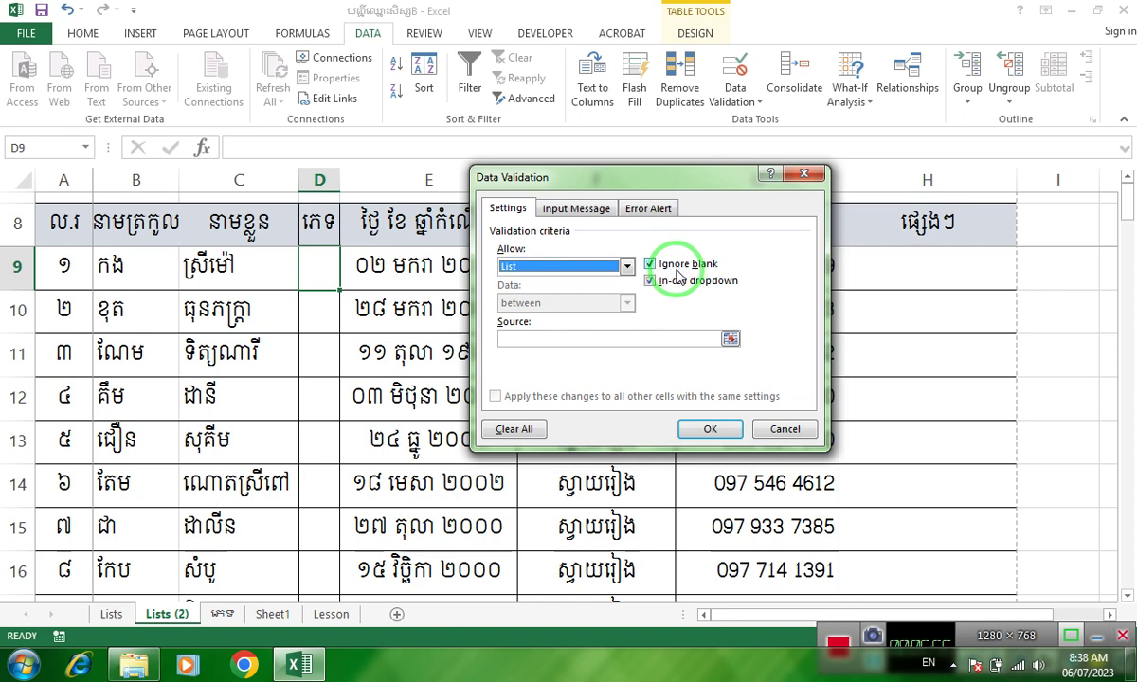
left_click(650, 265)
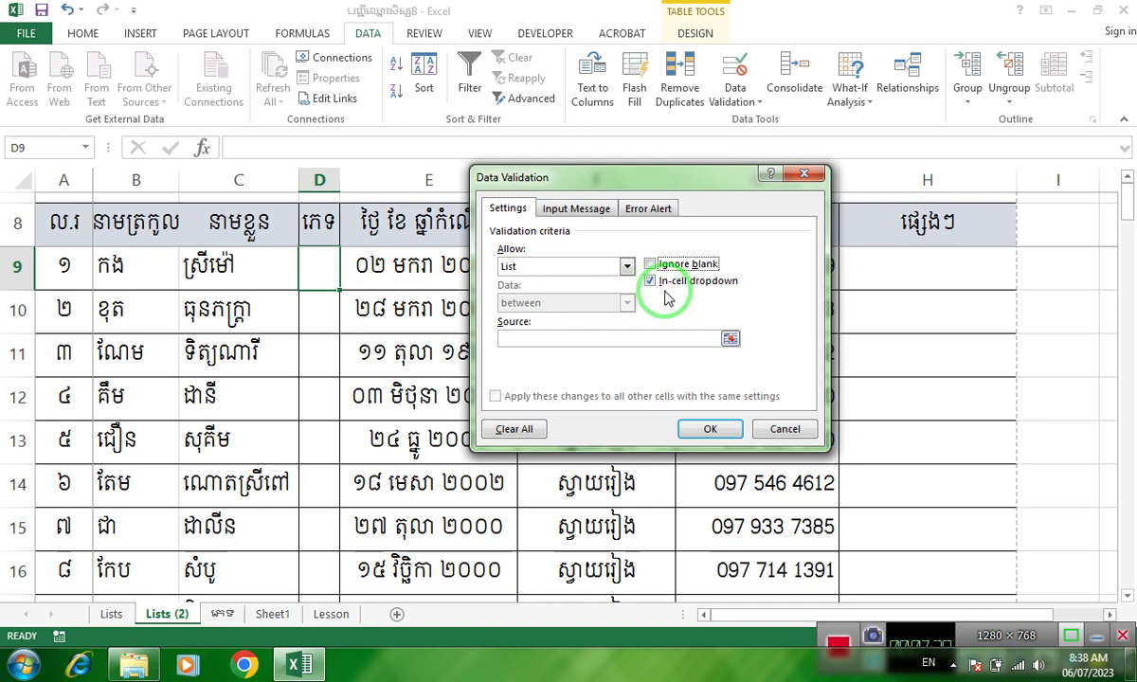
Step: Set the list source to A2:A3 of the ភេទ sheet and apply the validation to D9
left_click(731, 339)
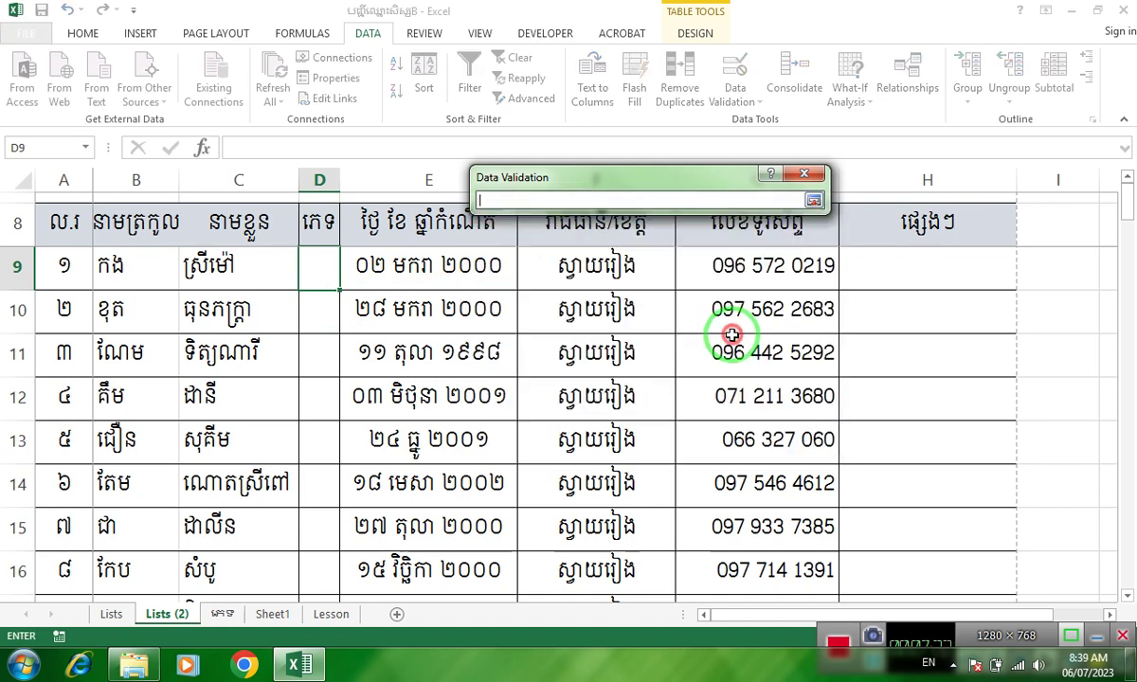
left_click(223, 613)
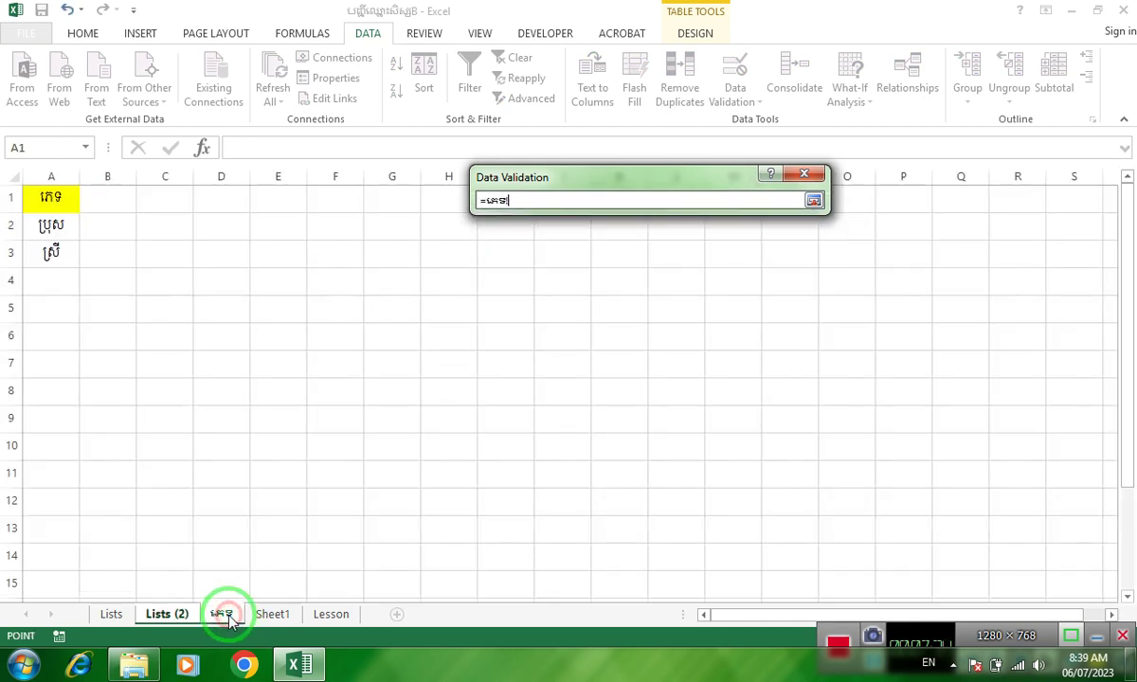
left_click_drag(51, 225, 51, 254)
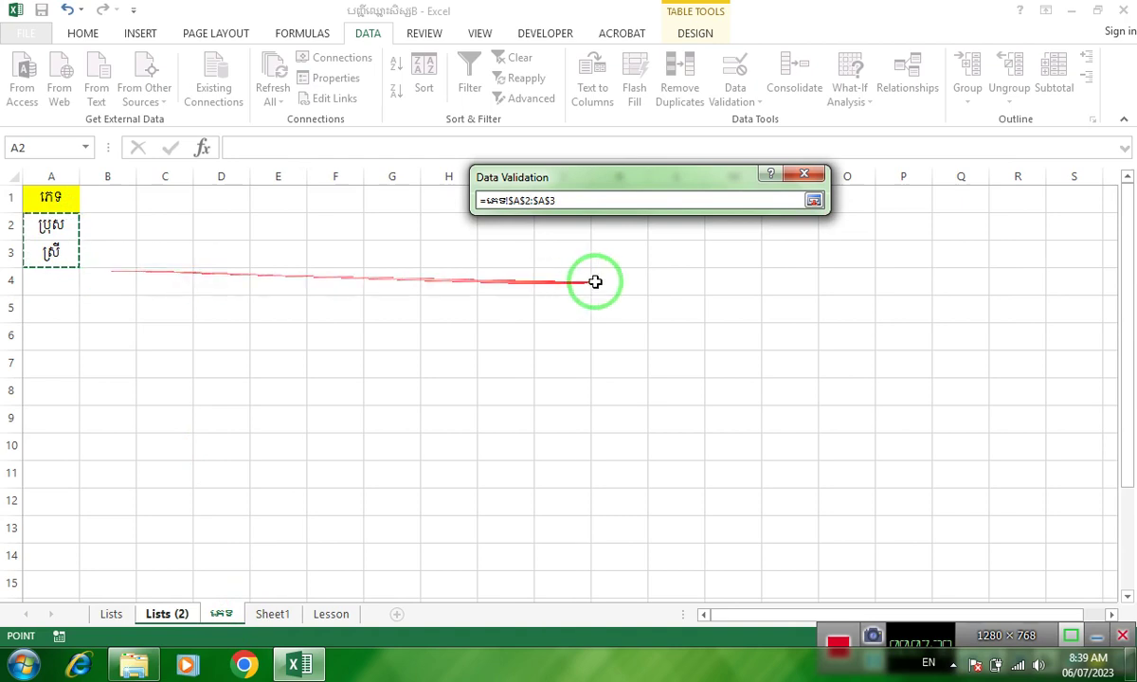
left_click(815, 201)
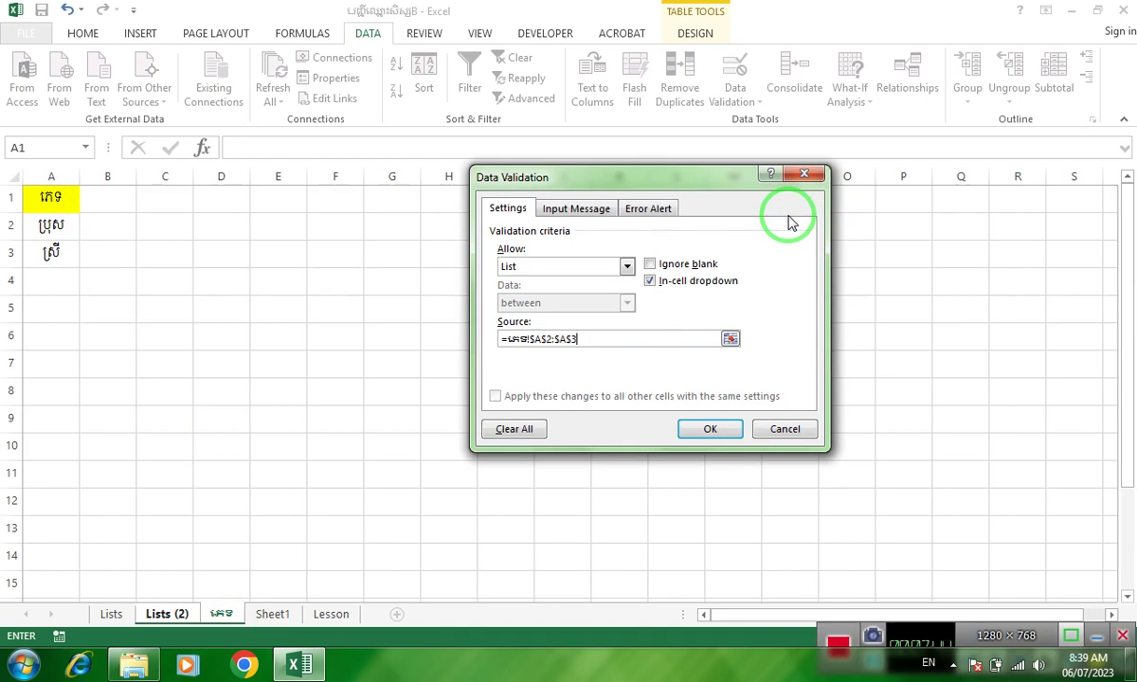
left_click(706, 429)
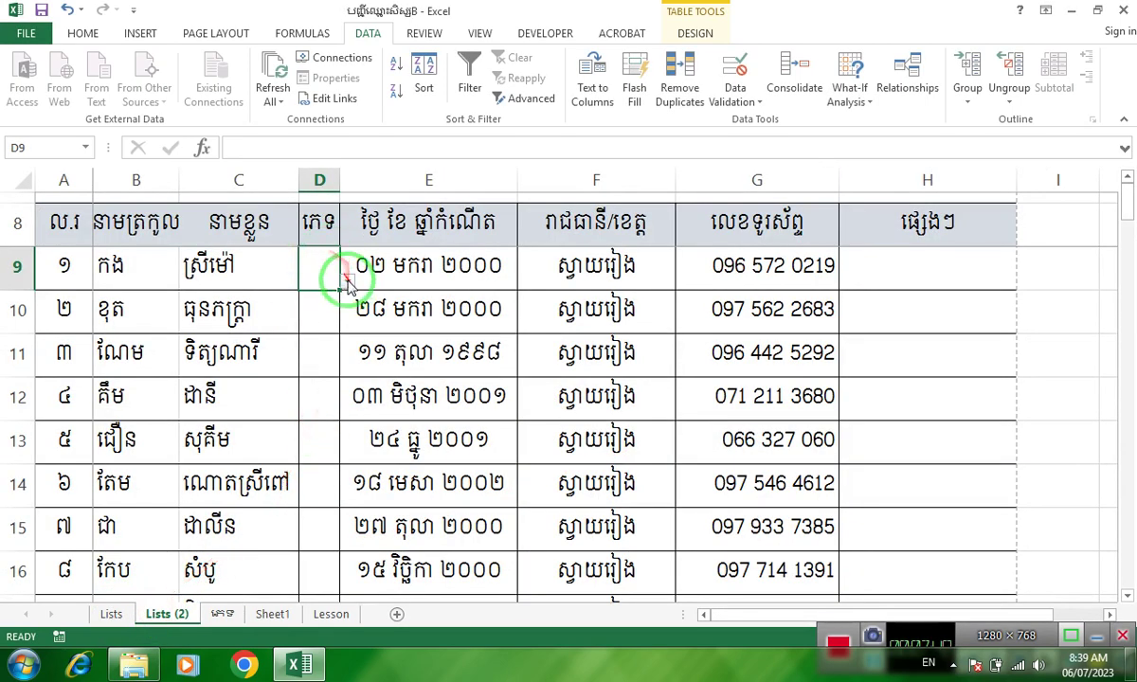
Step: Test the dropdown in D9 by choosing ប្រុស and then switching the entry to ស្រី
left_click(347, 283)
left_click(324, 272)
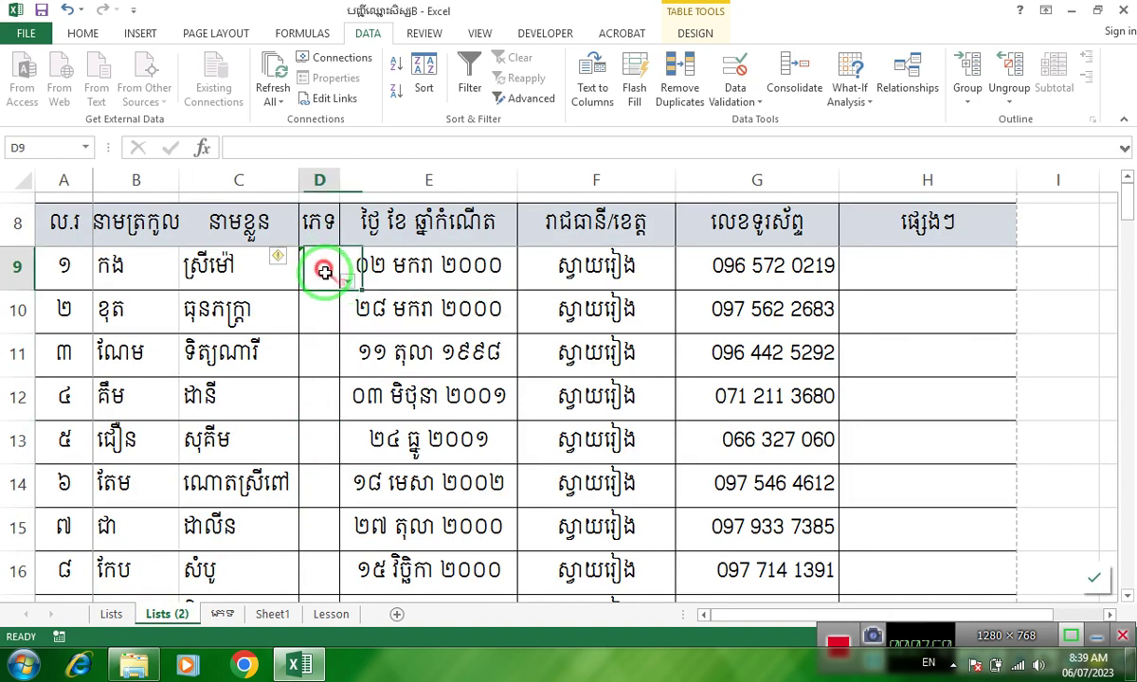
left_click(347, 282)
left_click(295, 301)
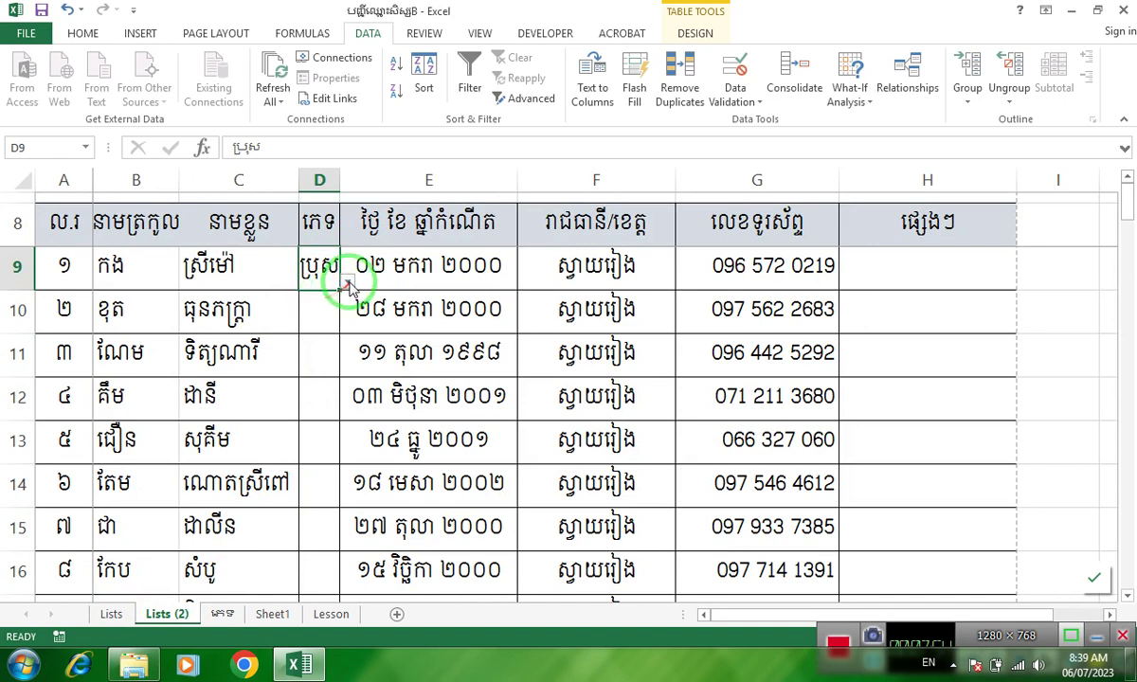
left_click(348, 283)
left_click(312, 308)
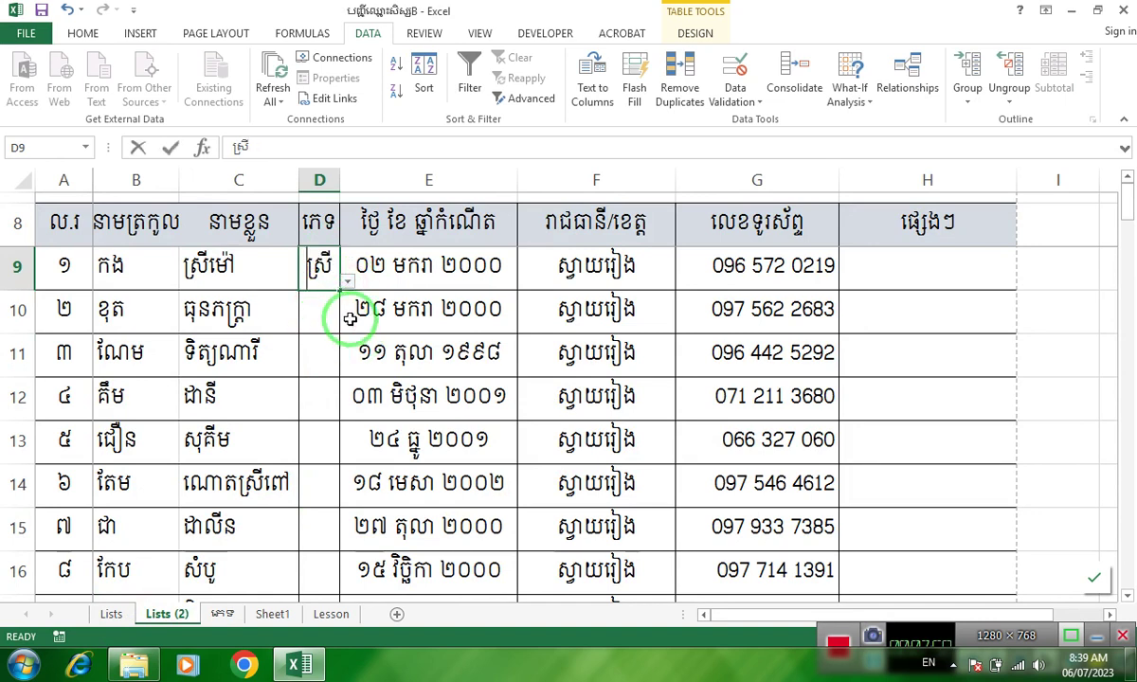
Step: Try to leave D9 blank to test the validation, and cancel the rejected entry
key("BackSpace")
left_click(350, 319)
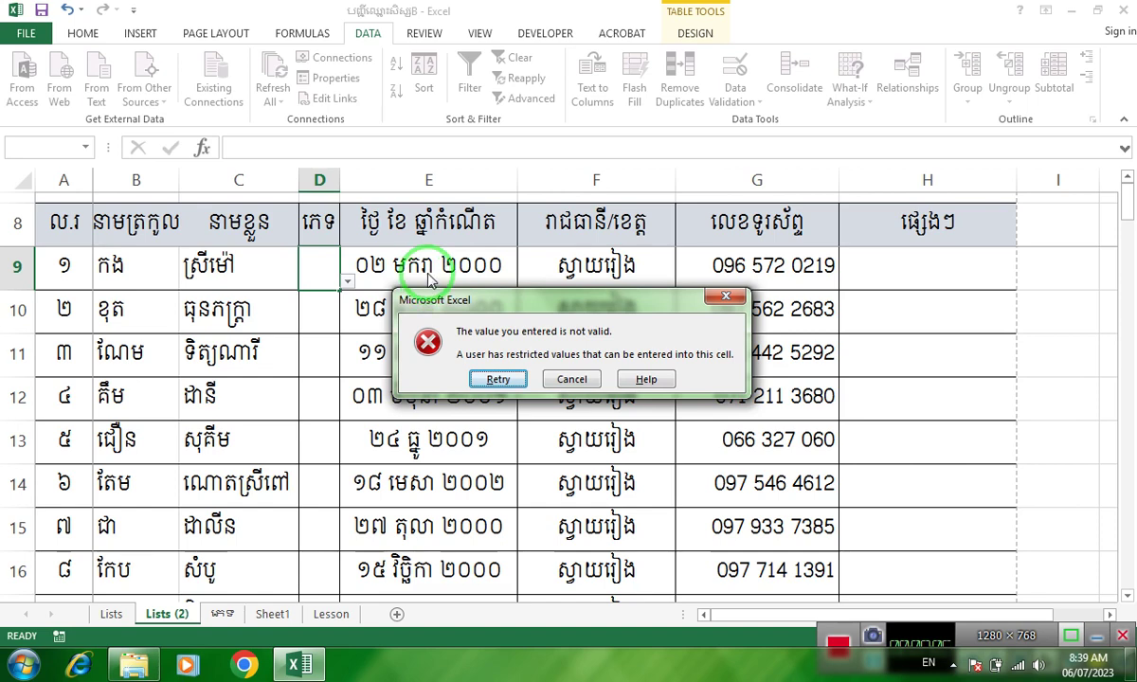
left_click(559, 380)
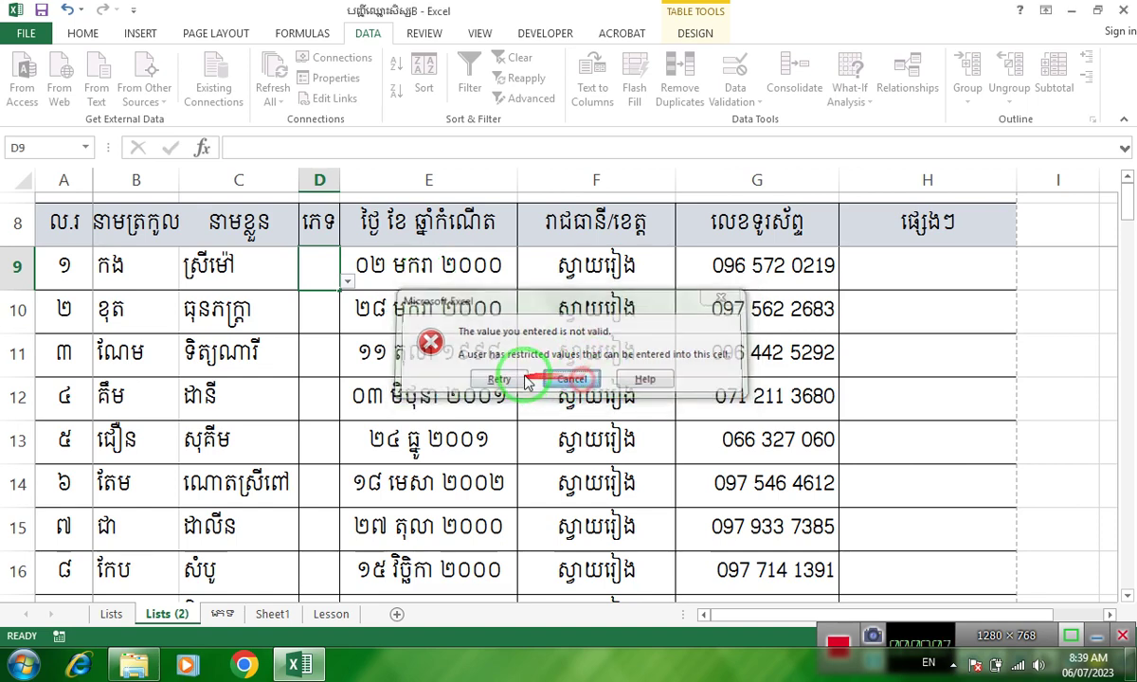
Step: Choose ប្រុស from the dropdown in D9
left_click(348, 277)
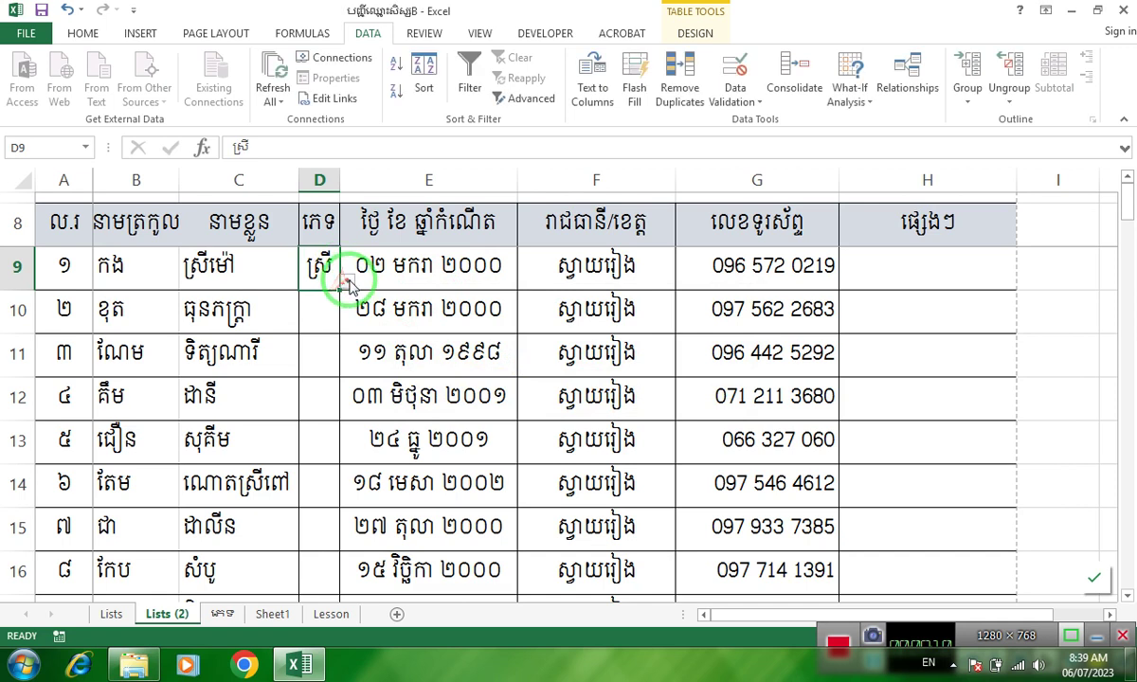
left_click(348, 283)
left_click(320, 305)
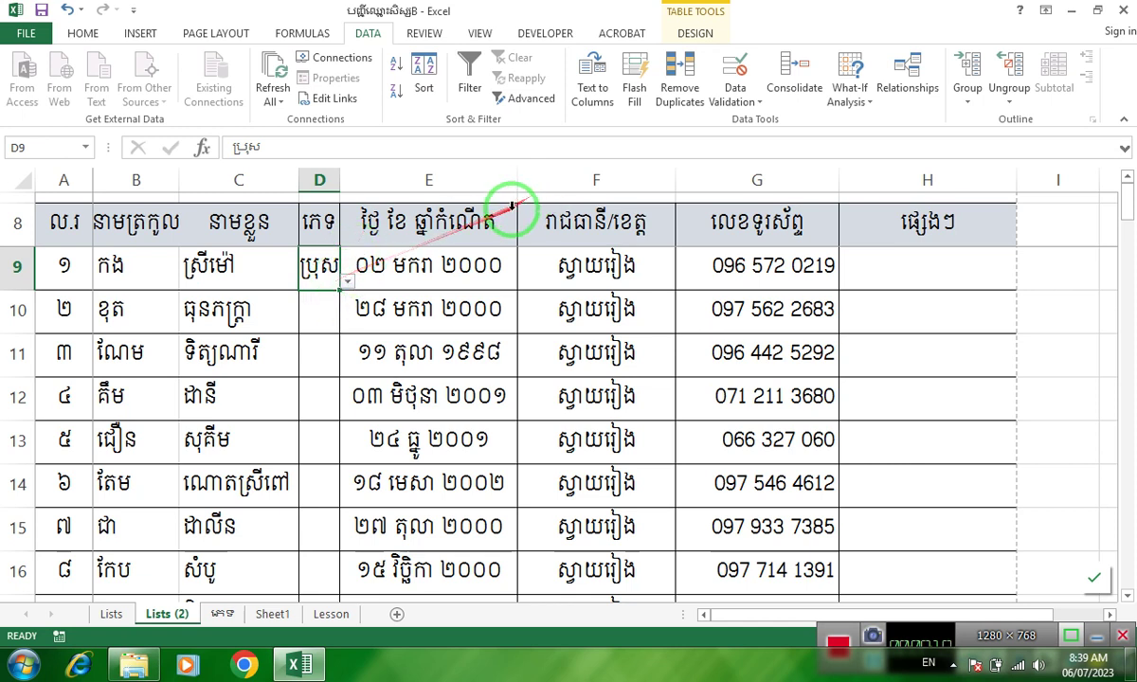
Step: Give D9's data validation an input message titled ភេទ with the text លោកអ្នកបានបញ្ចូលខុសហើយ
left_click(743, 111)
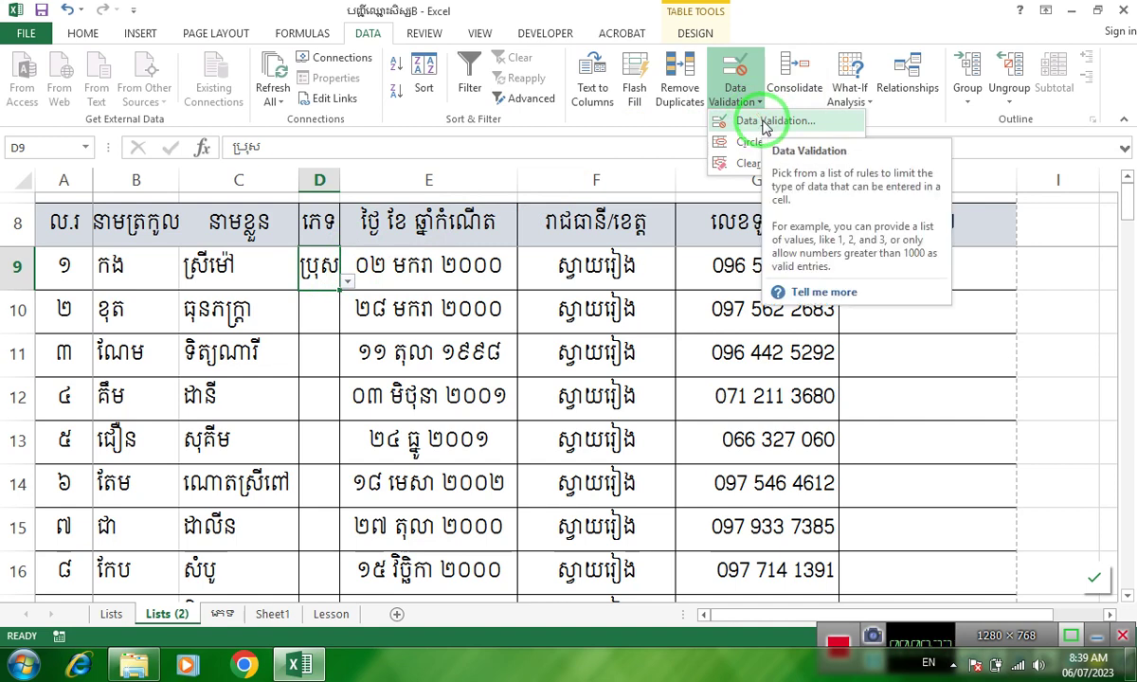
left_click(764, 123)
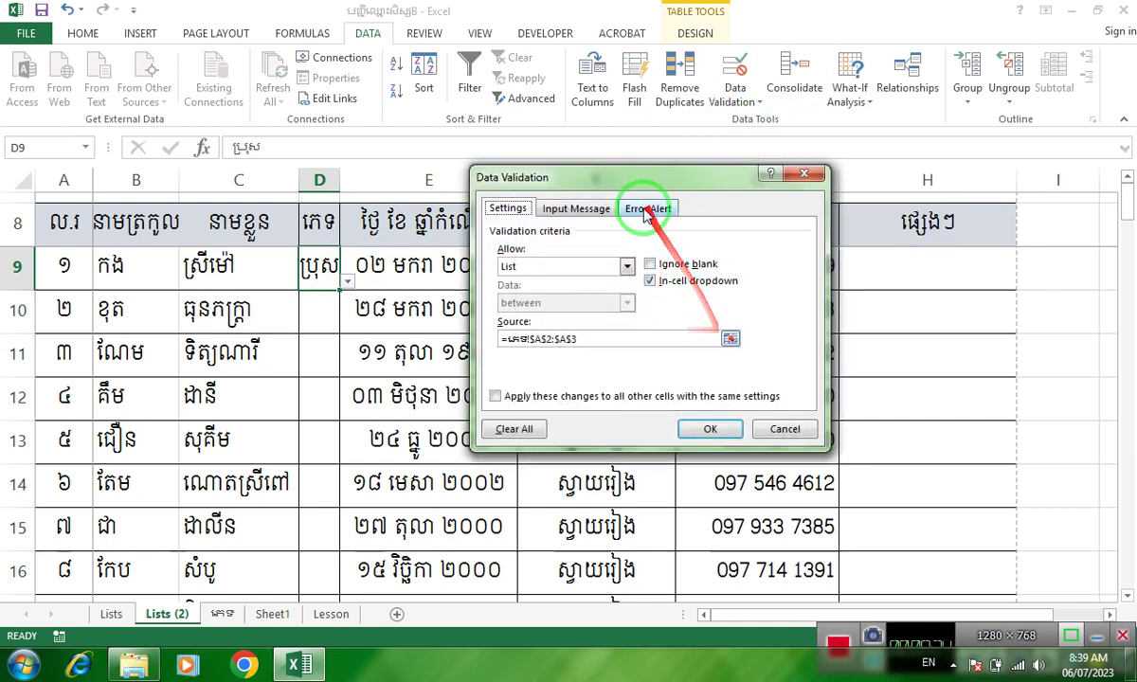
left_click(573, 209)
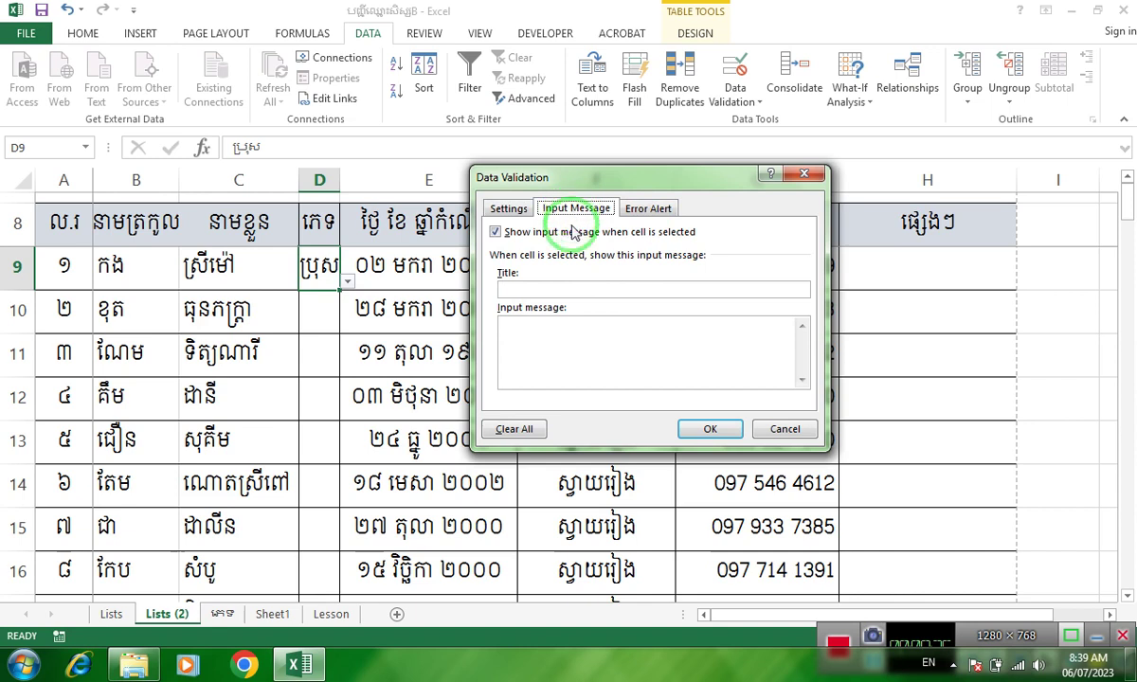
left_click(537, 321)
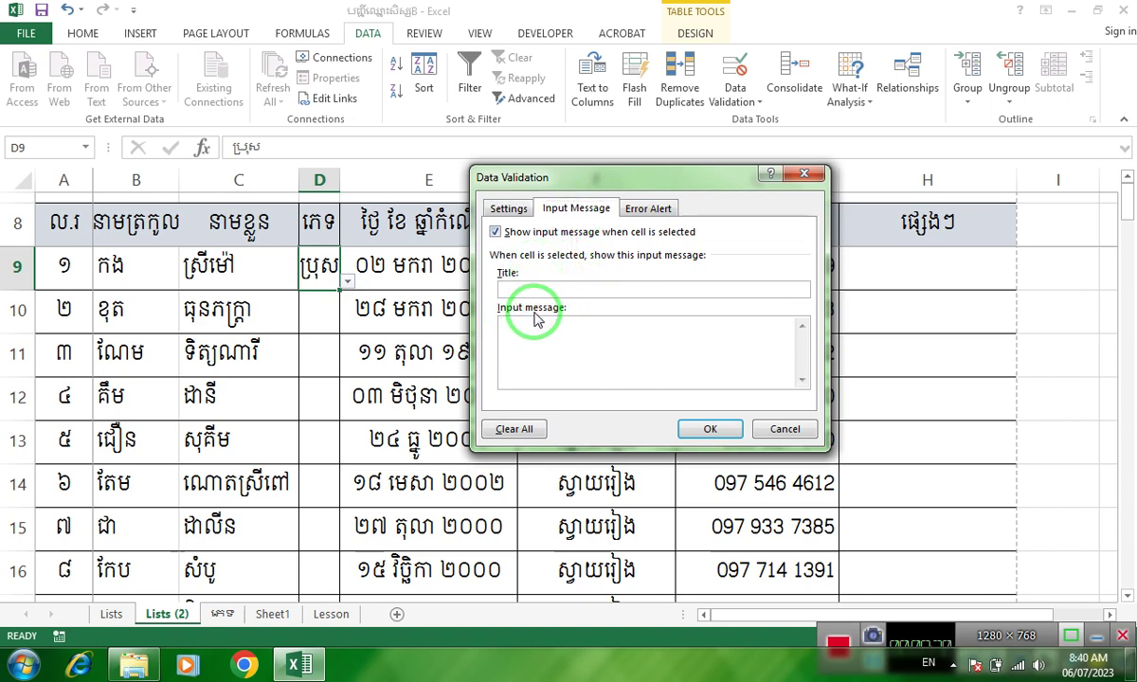
key("alt+shift")
type("លោកអ្នក")
type("ជាប្រ")
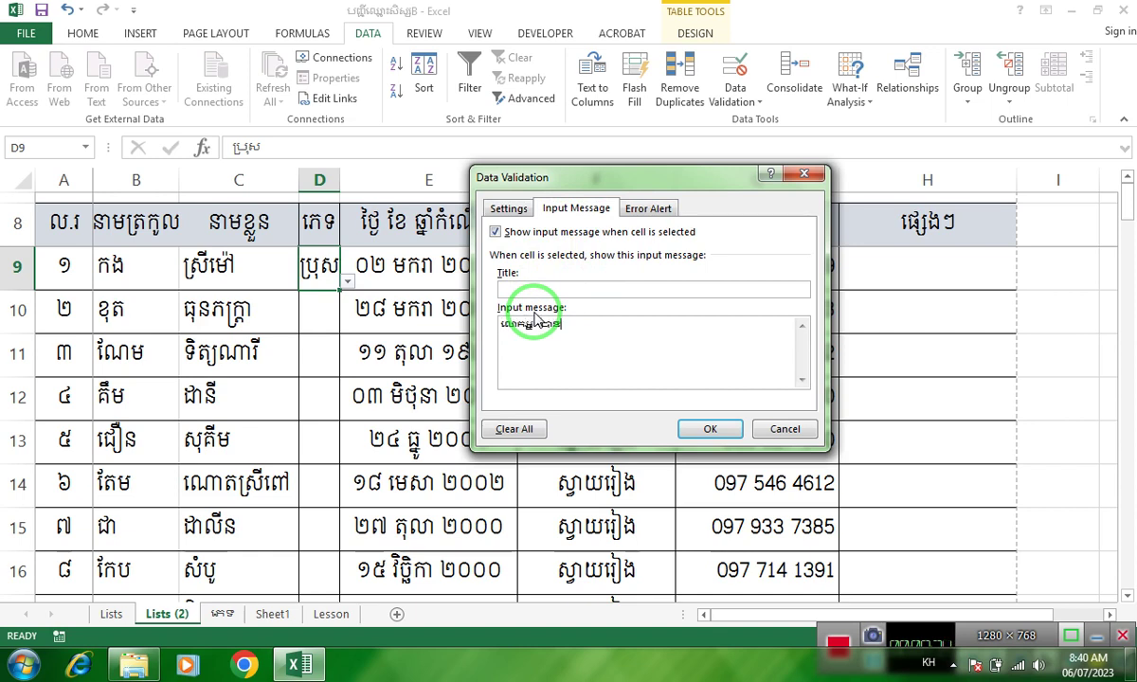
type("ញ្ចូលខុសហើយ")
left_click(551, 284)
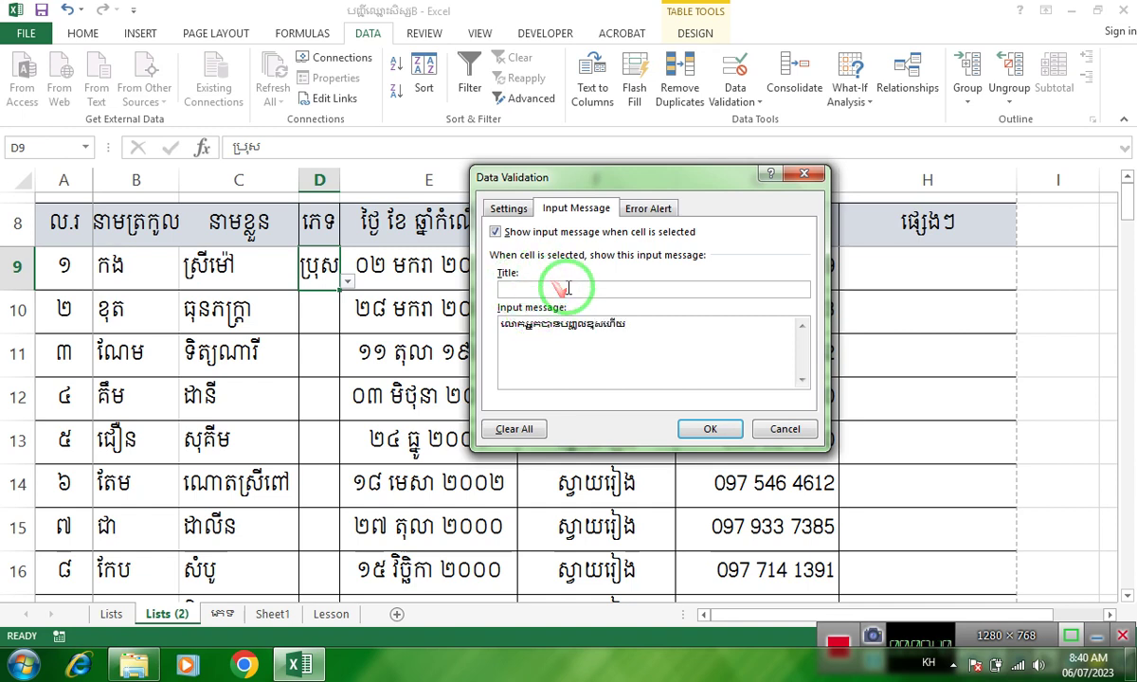
type("ភេទ")
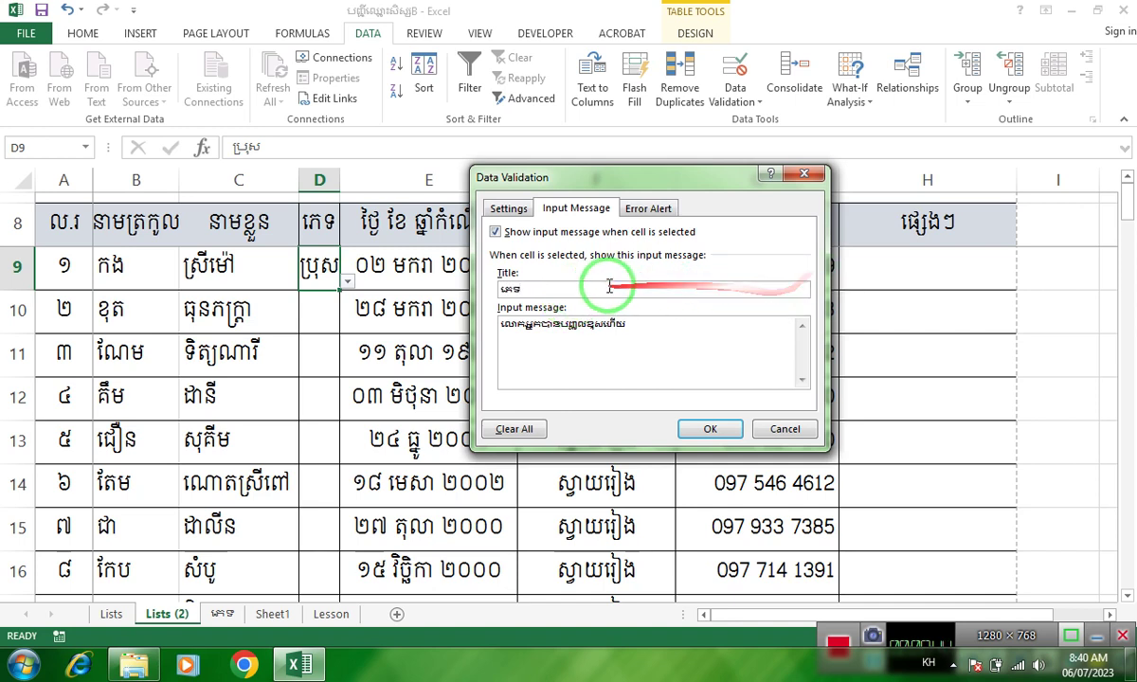
left_click_drag(502, 324, 647, 325)
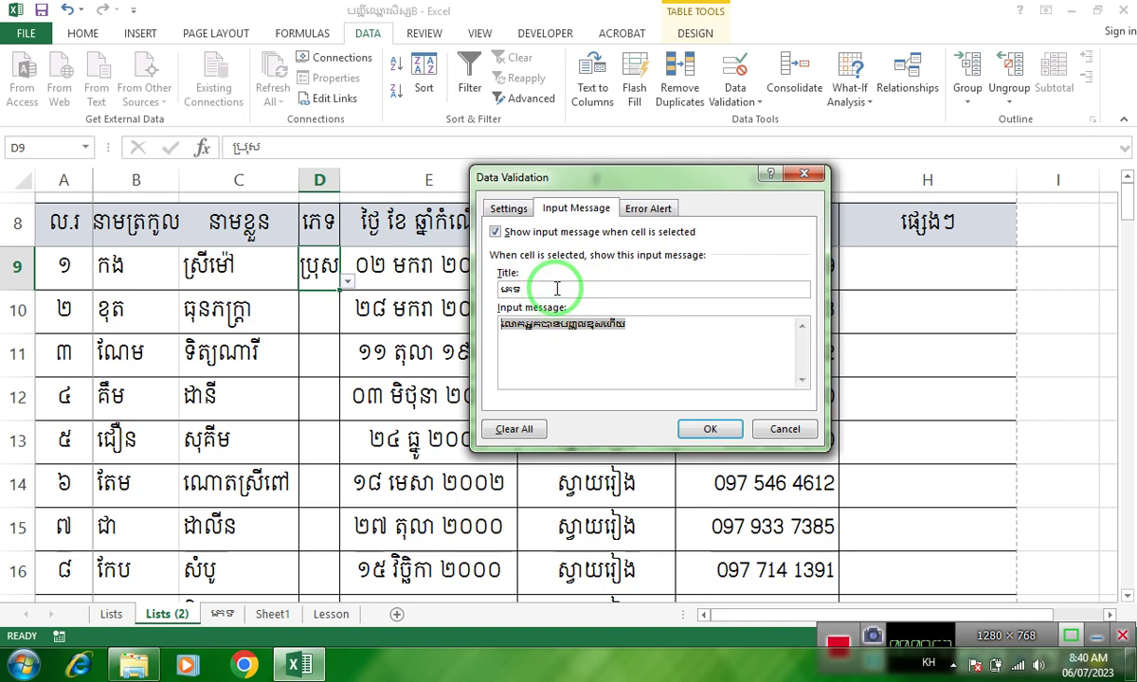
Step: Preview the Warning and Information styles of D9's error alert, and return the style to Stop
left_click(650, 212)
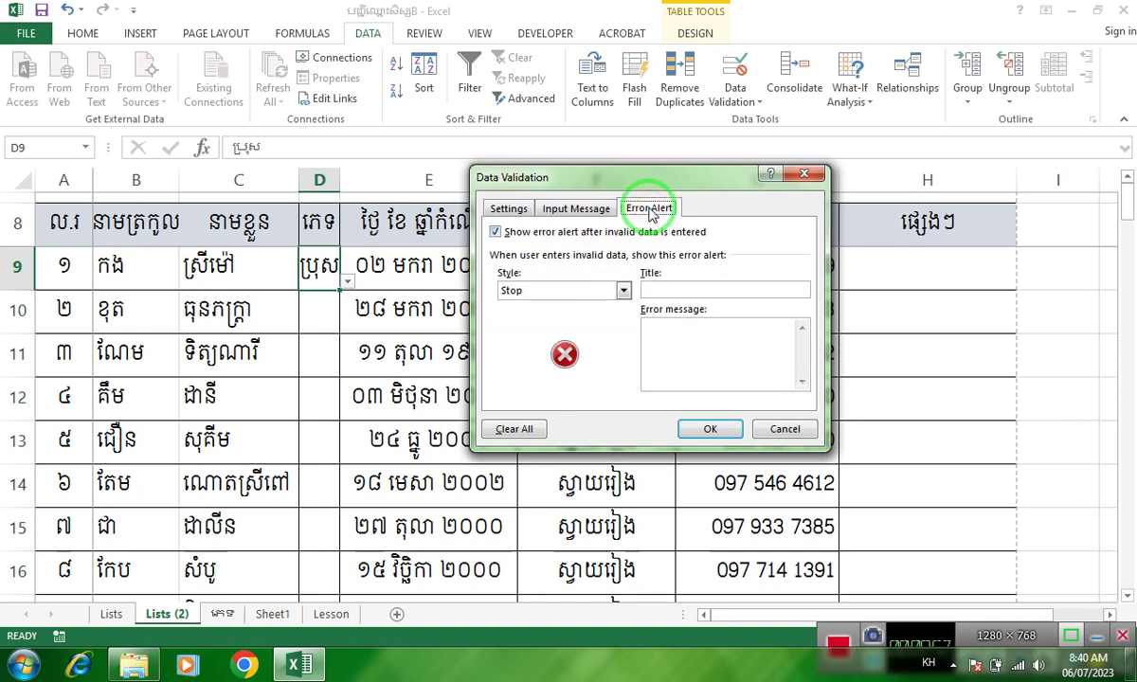
left_click(622, 289)
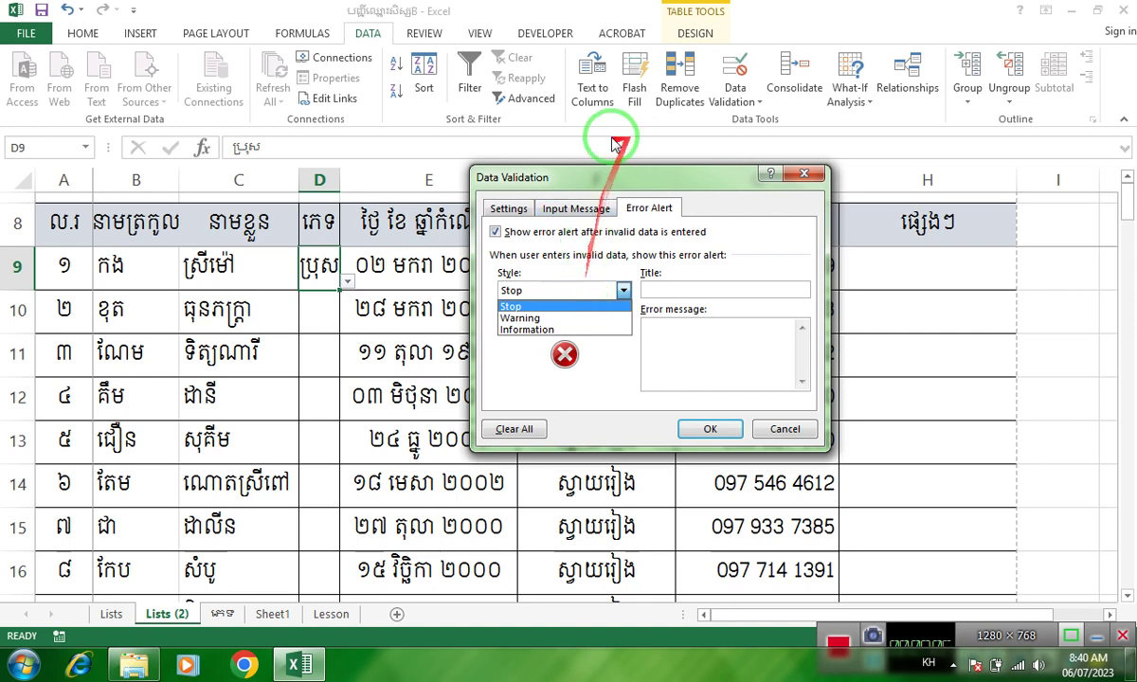
left_click(569, 318)
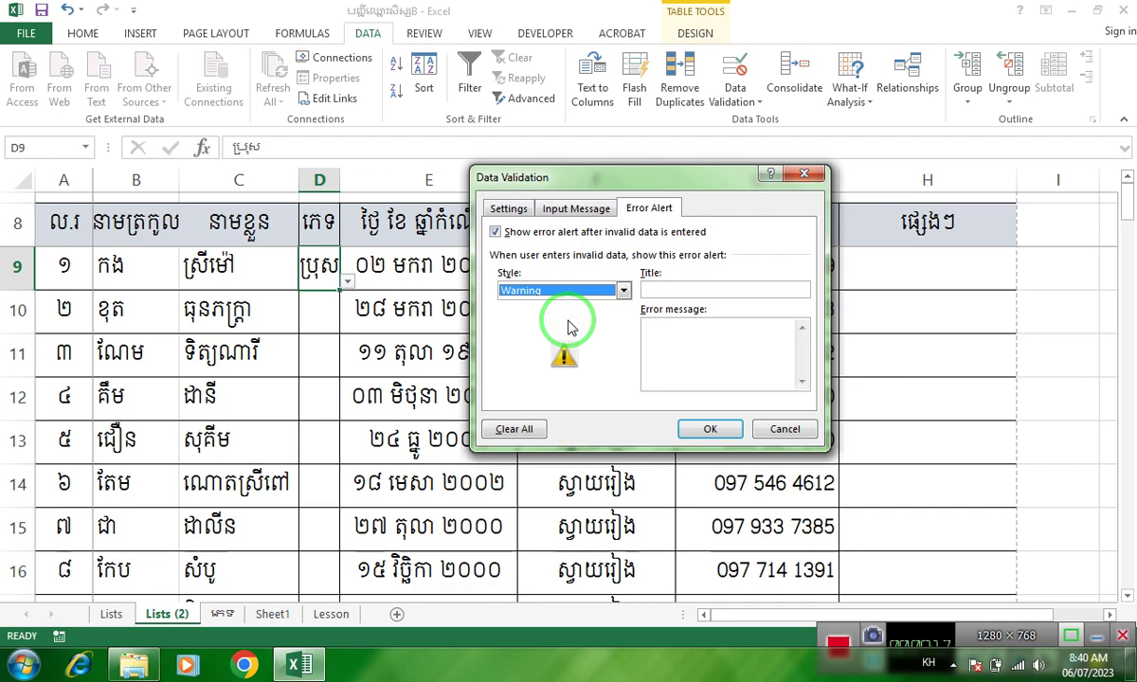
left_click(622, 290)
left_click(569, 332)
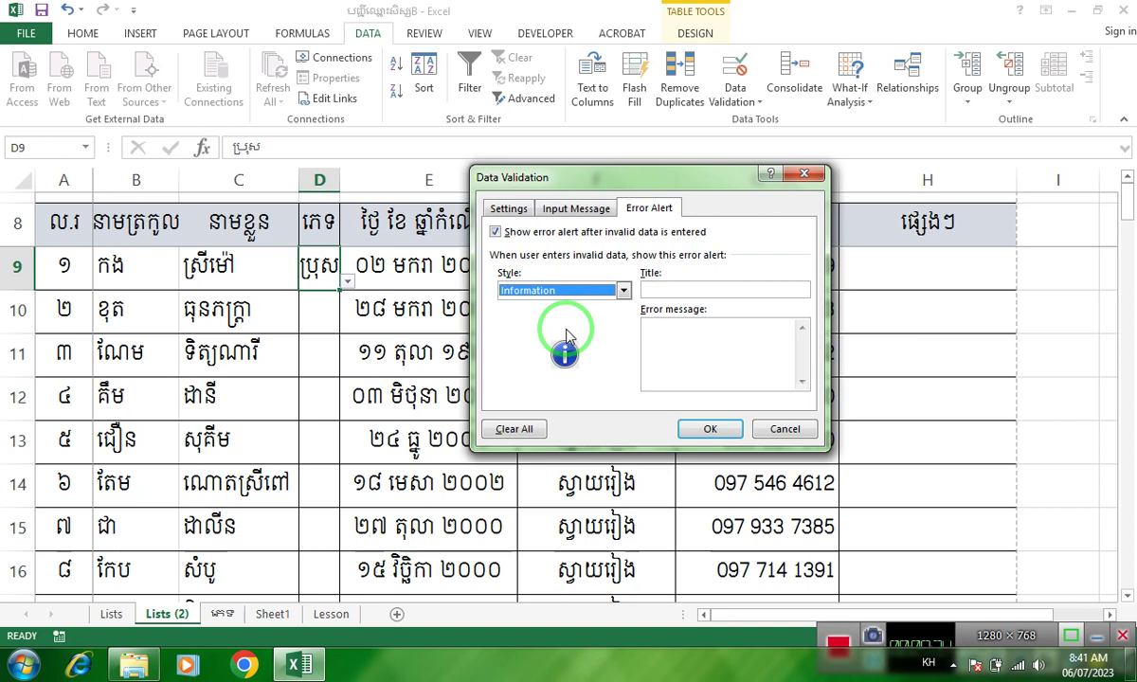
left_click(624, 289)
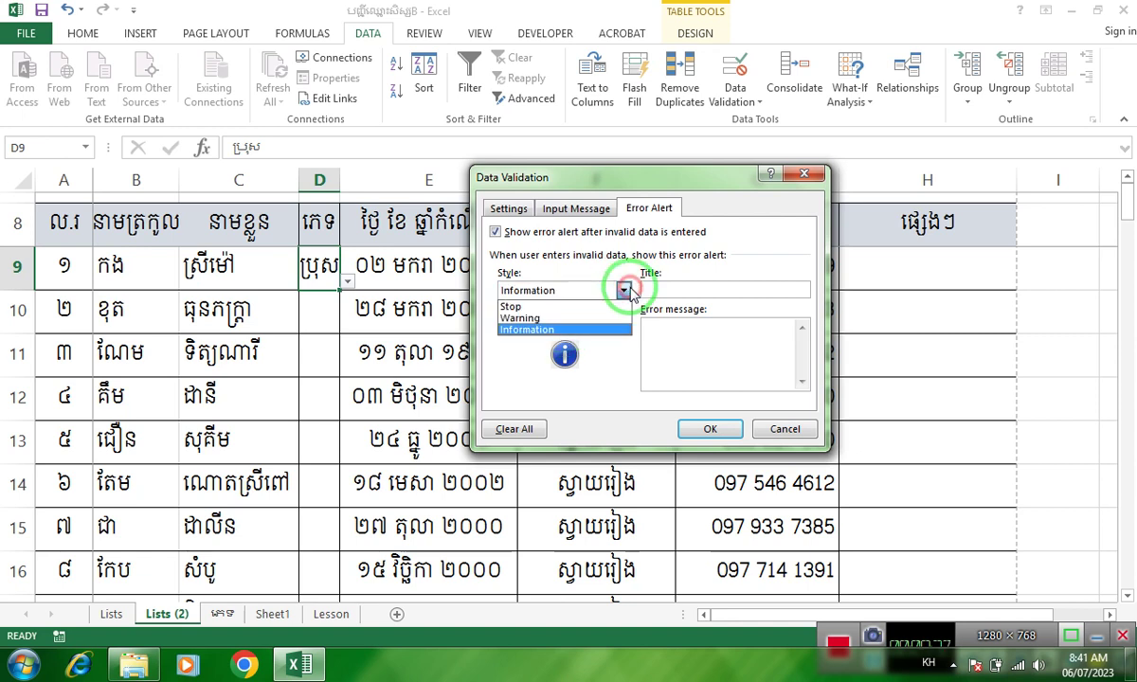
left_click(584, 307)
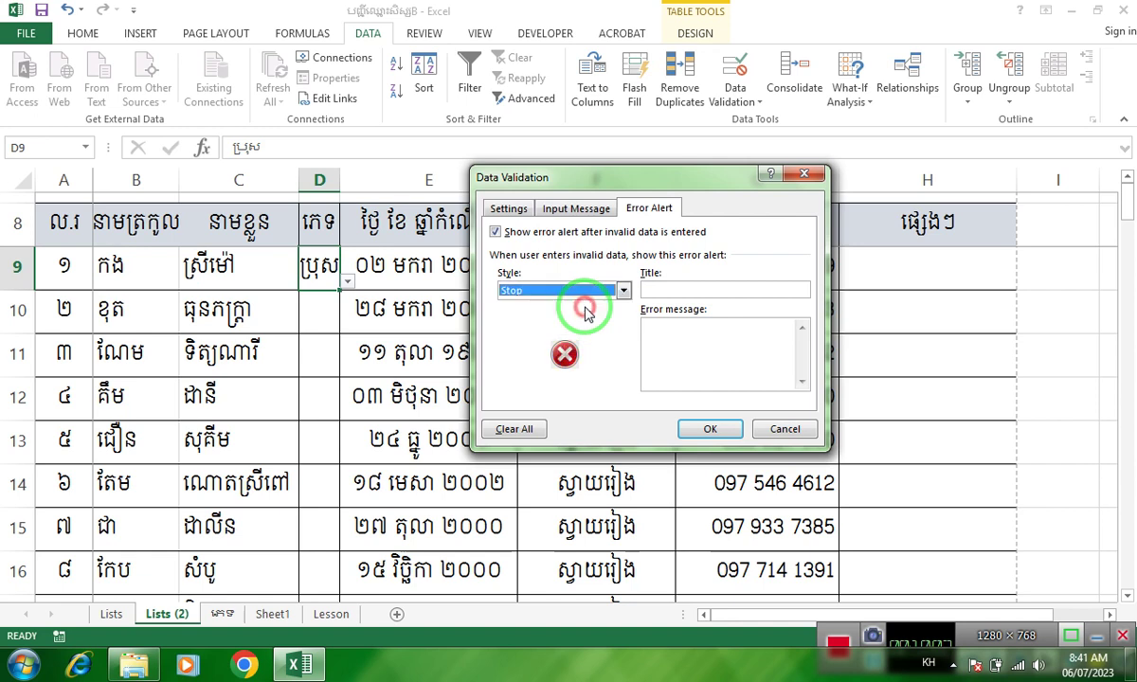
Step: Set the error message to សូមបញ្ចូលឡើងវិញ and apply the validation settings to D9
left_click(686, 331)
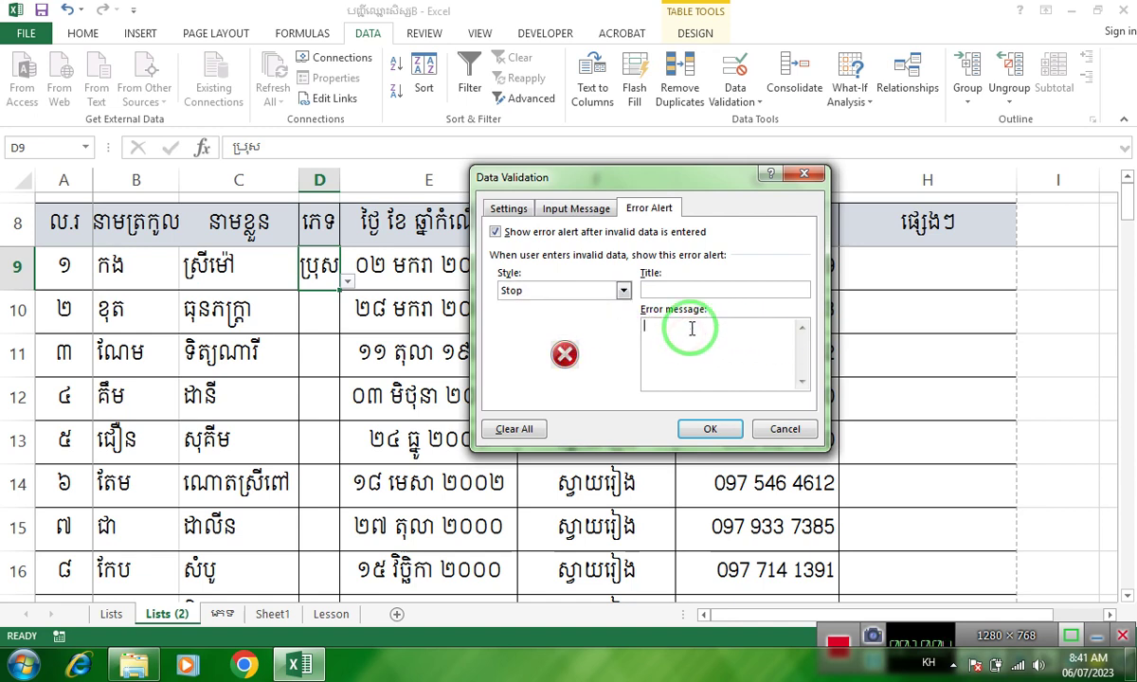
type("សូមបញ្ចូលម្ដងទៀត")
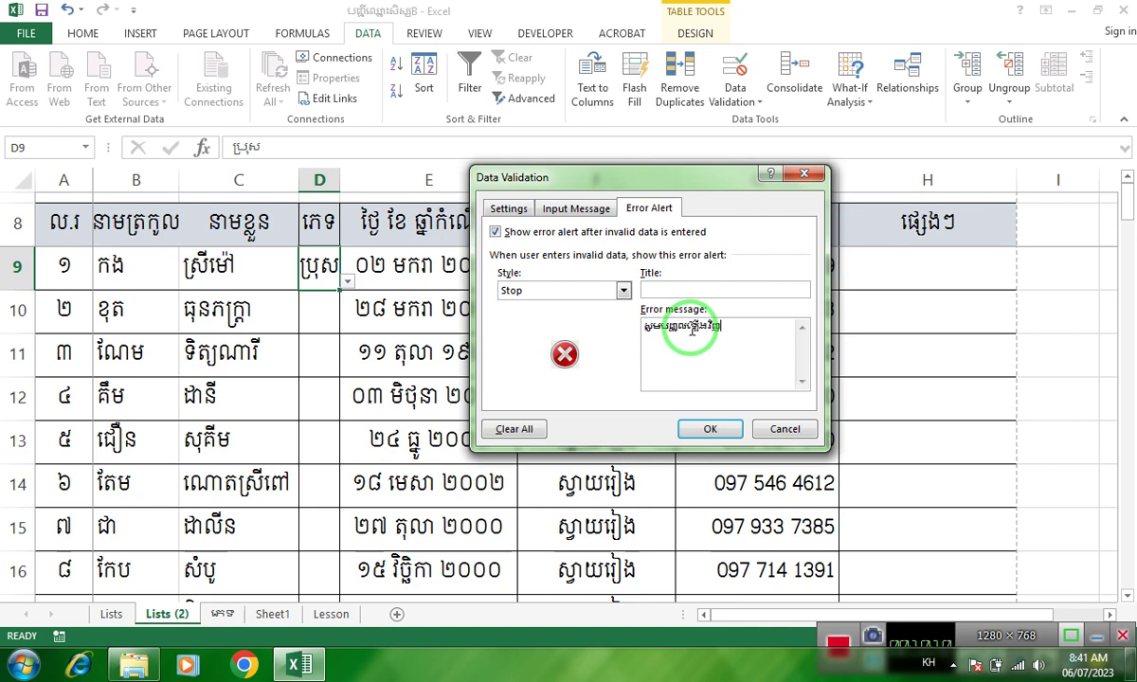
left_click(709, 428)
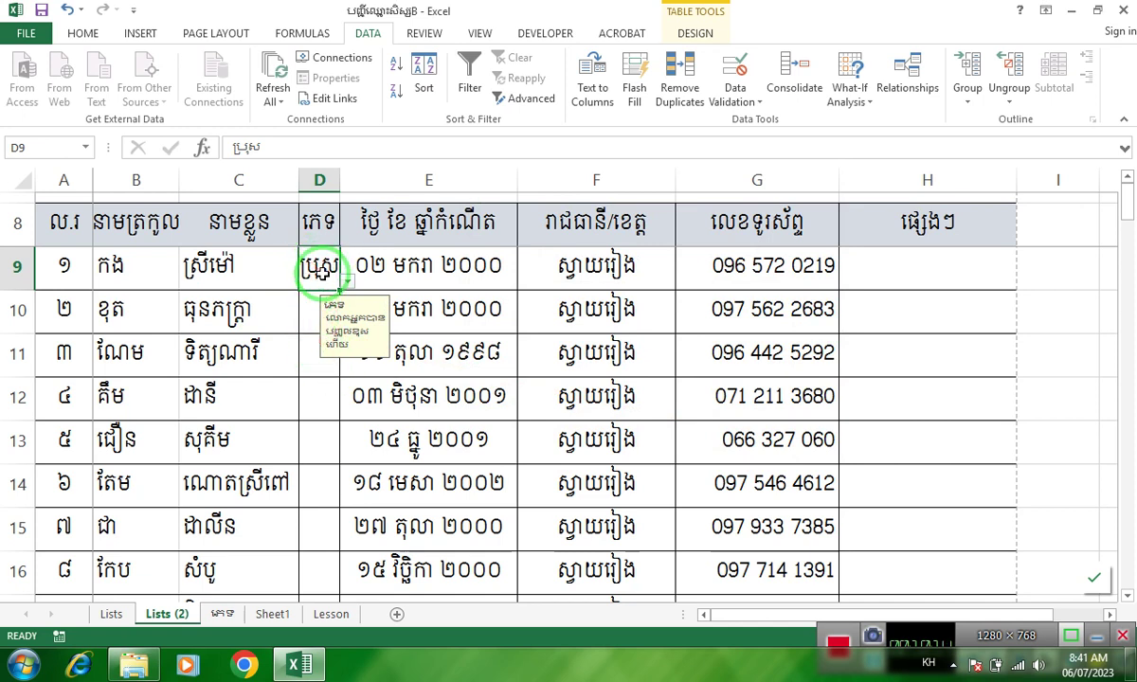
Step: Replace the text of D9's input message with សូមជ្រើសរើសភេទ and apply the validation settings
left_click(322, 438)
left_click(319, 266)
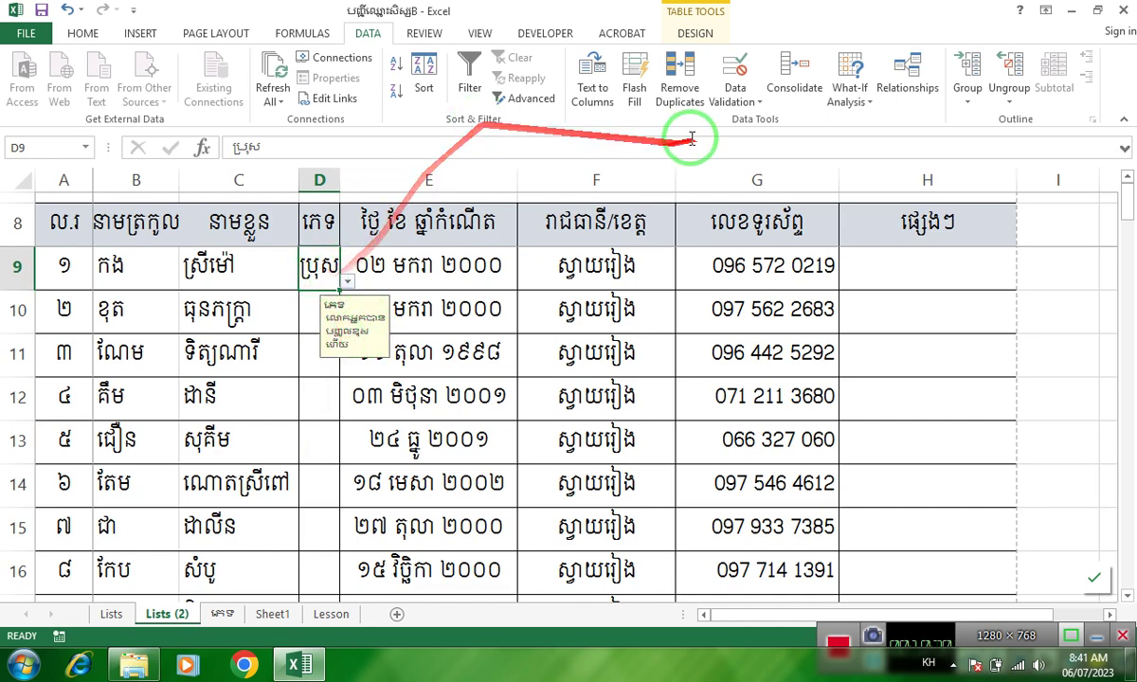
left_click(730, 105)
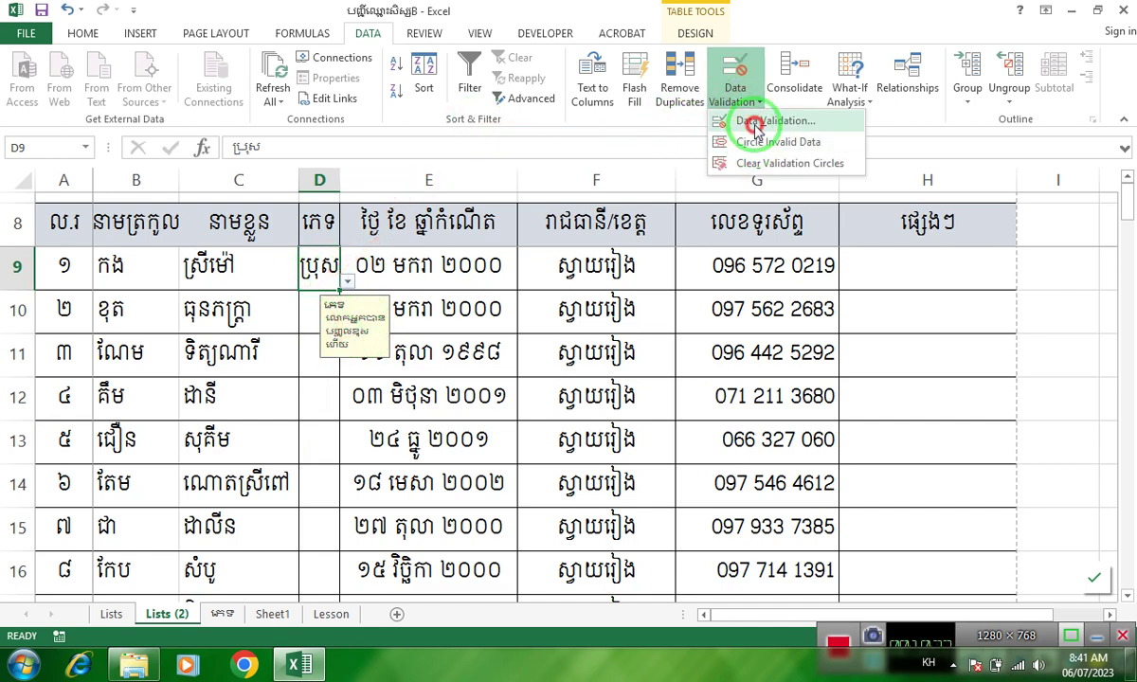
left_click(738, 120)
left_click(576, 209)
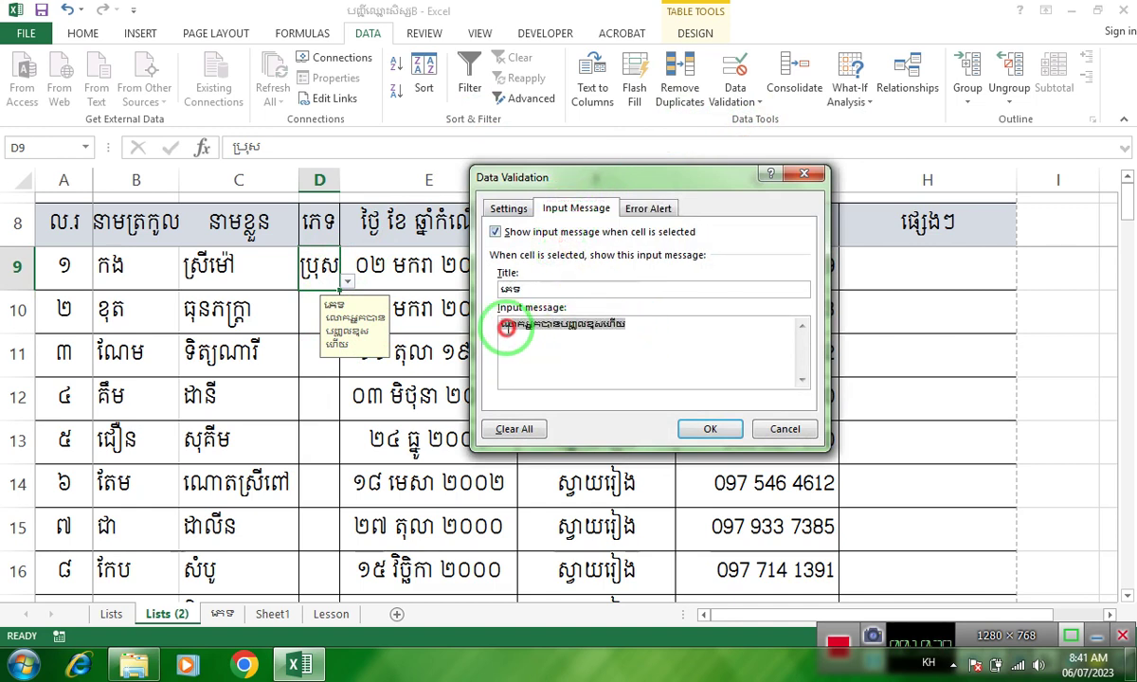
left_click_drag(596, 317, 594, 324)
type("សូមជ្រើសរើសភេទ")
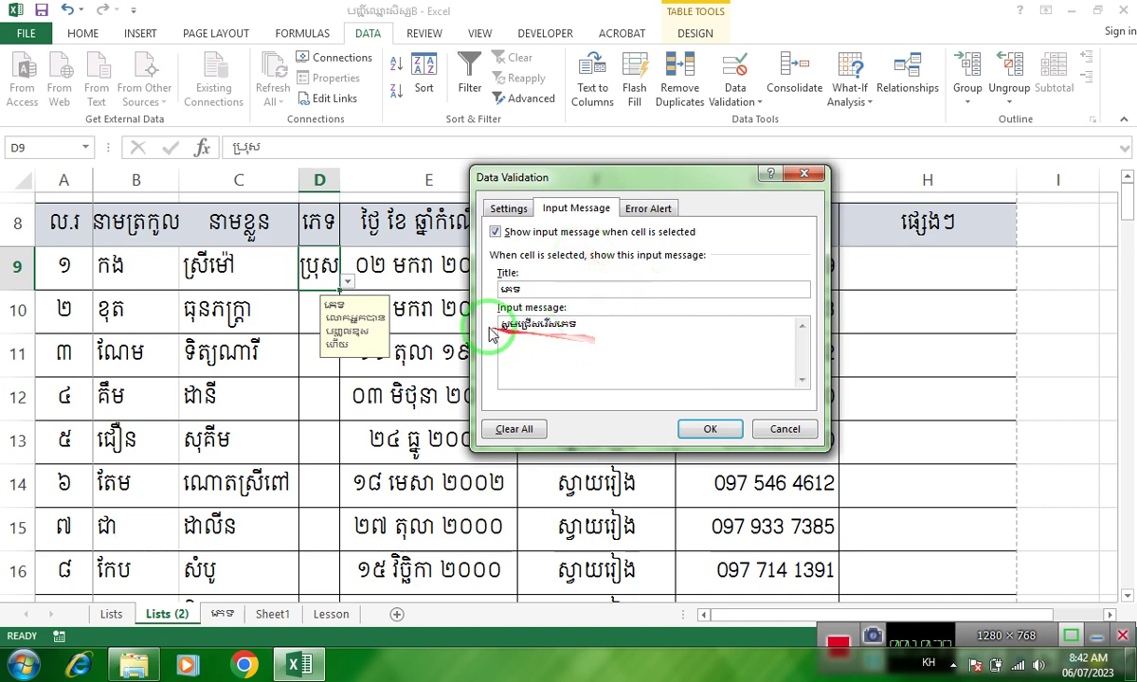
left_click(709, 429)
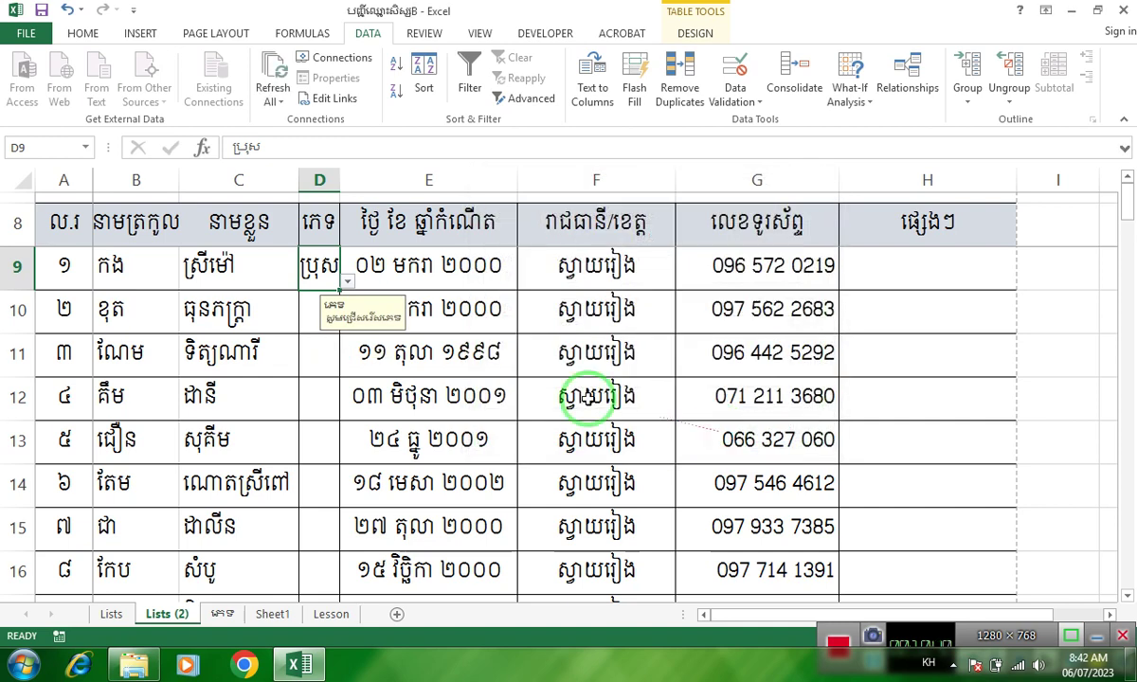
Step: Reselect D9, test the Stop alert by entering ប, and cancel the entry
left_click(320, 357)
left_click(322, 277)
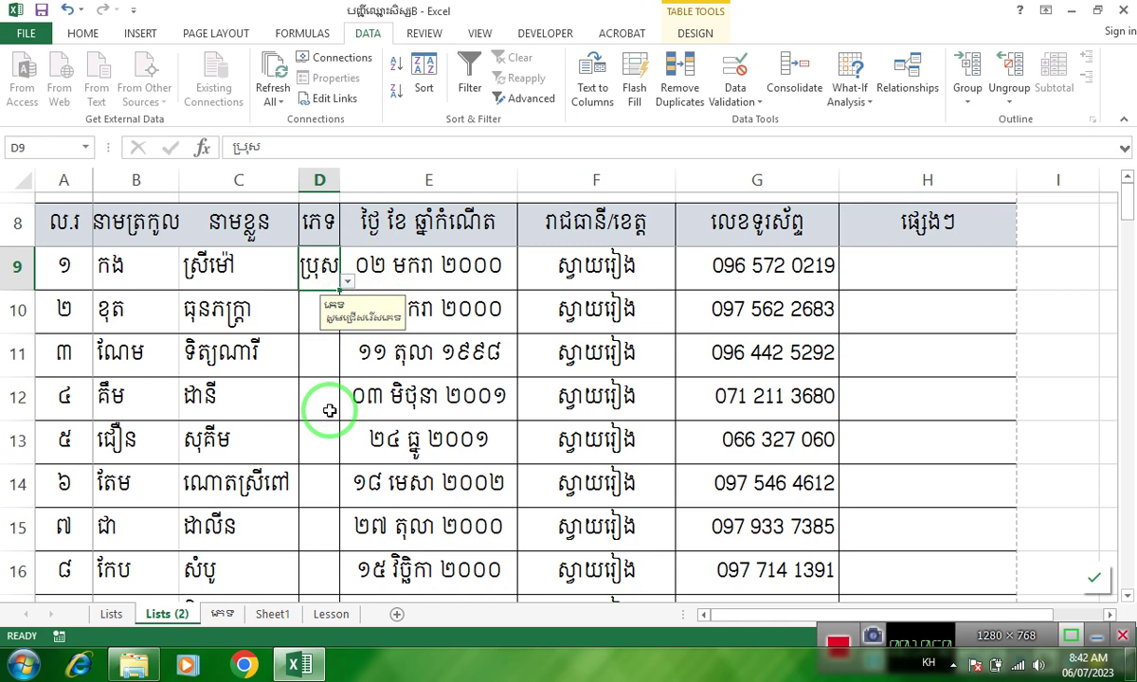
type("ប")
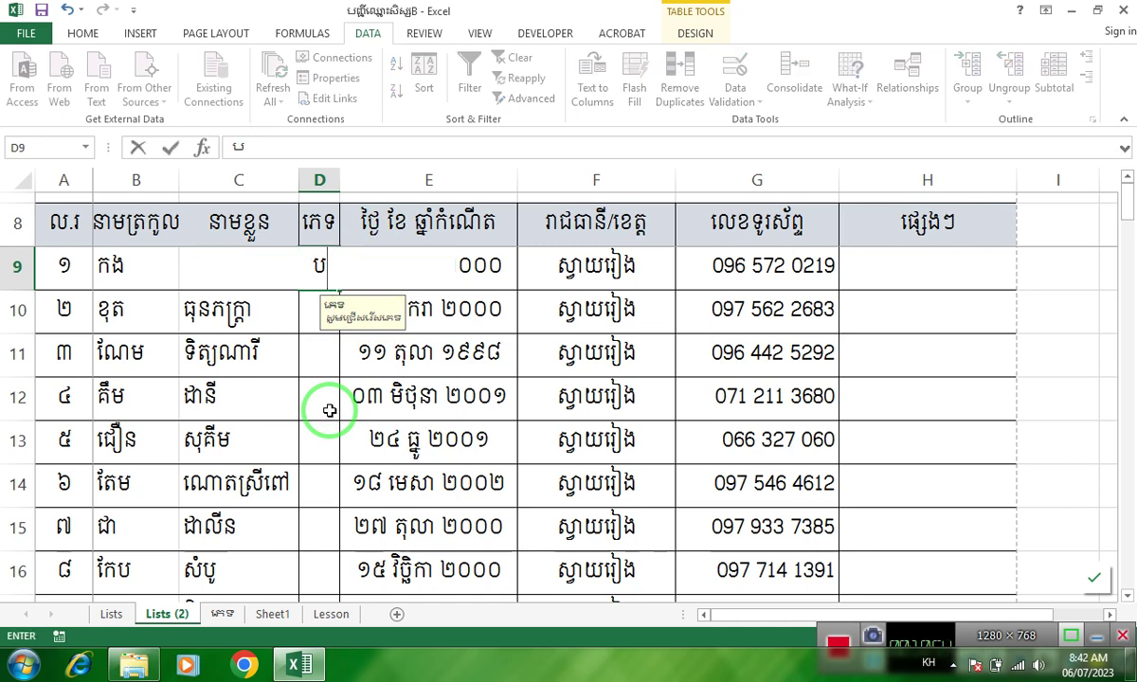
key("Return")
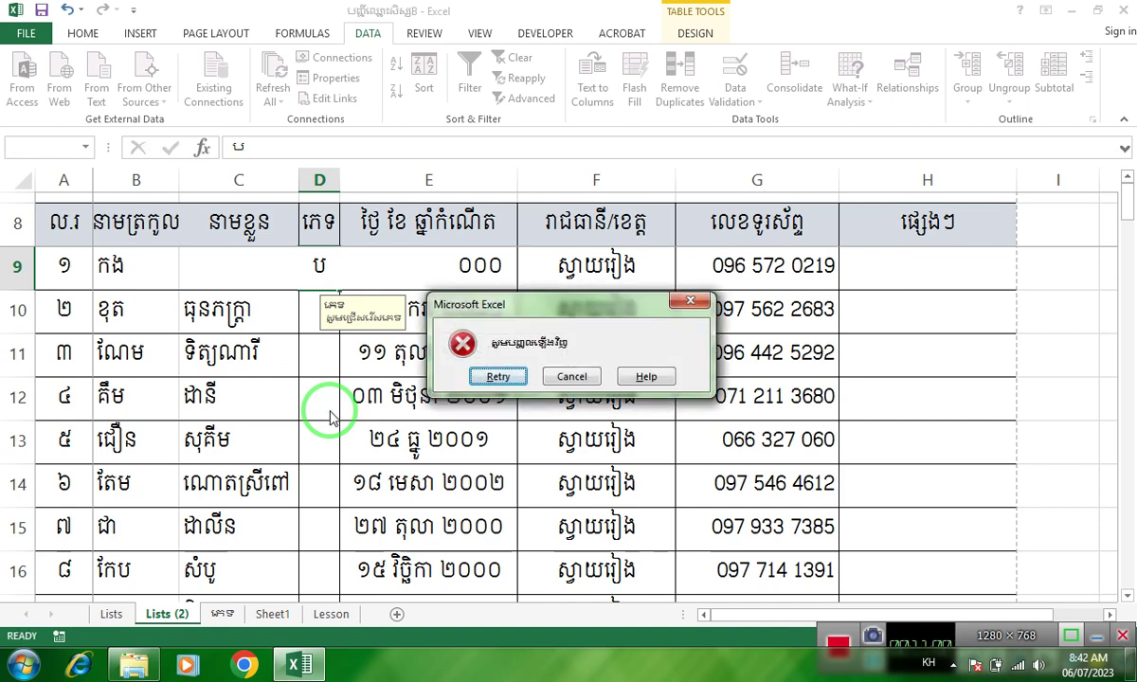
left_click(571, 376)
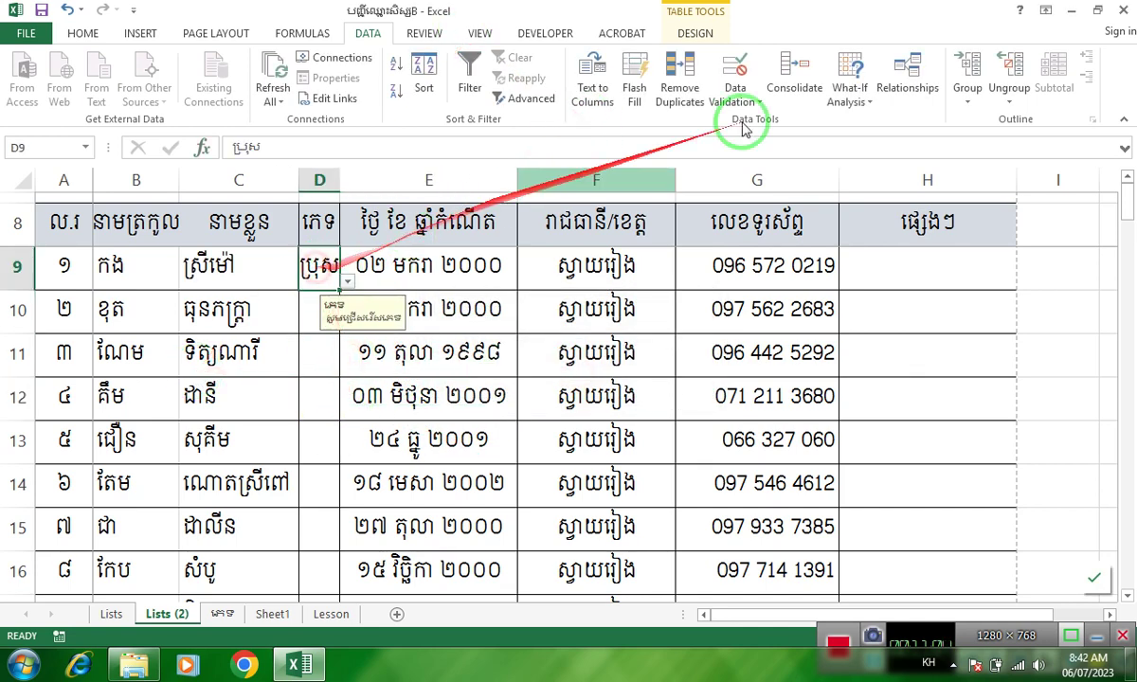
Step: Change D9's error alert style to Warning and apply the validation settings
left_click(749, 106)
left_click(765, 119)
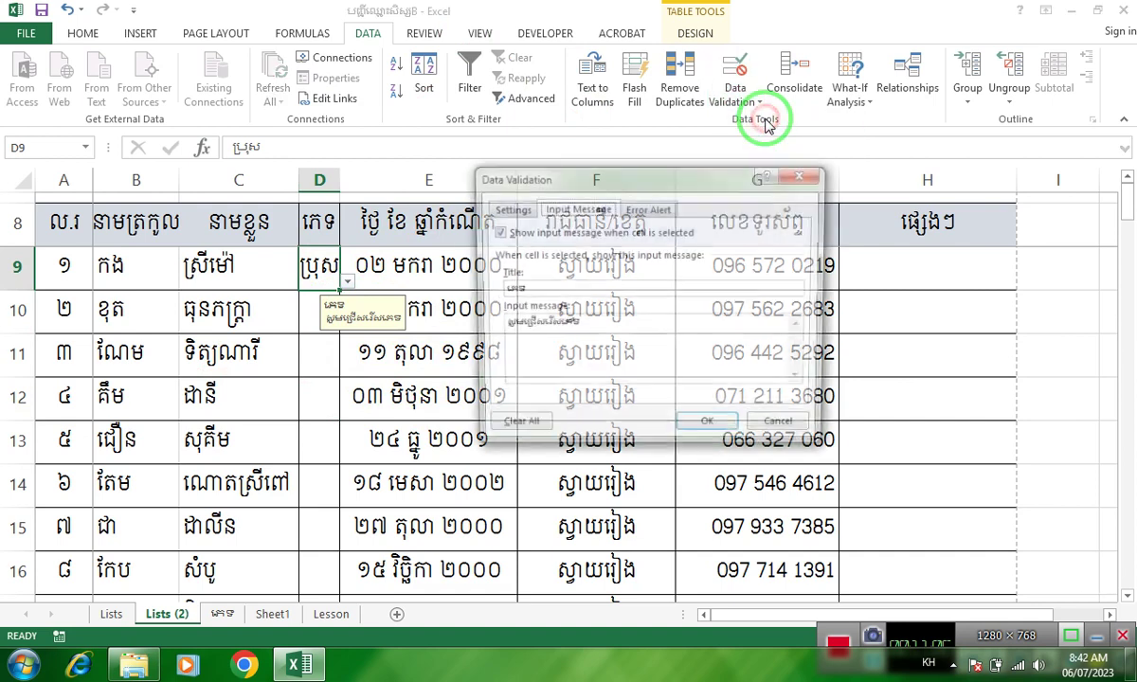
left_click(650, 208)
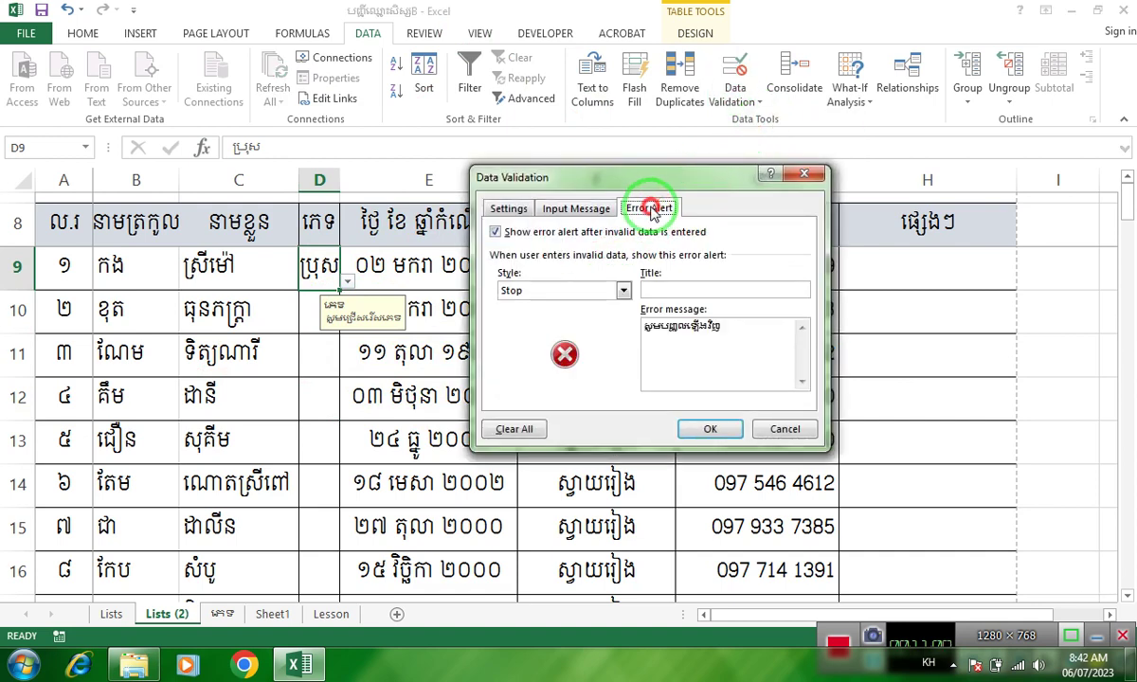
left_click(622, 290)
left_click(565, 322)
left_click(712, 428)
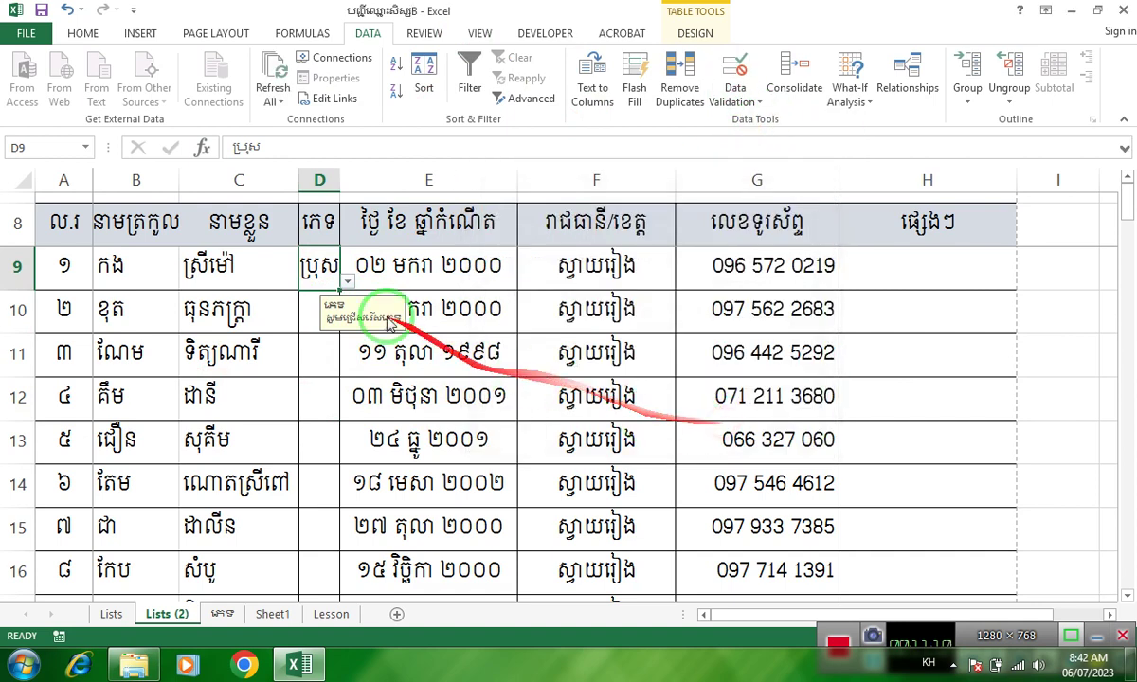
Step: Test the Warning alert by entering ប in D9, accept the invalid entry, and reselect the cell
type("ប")
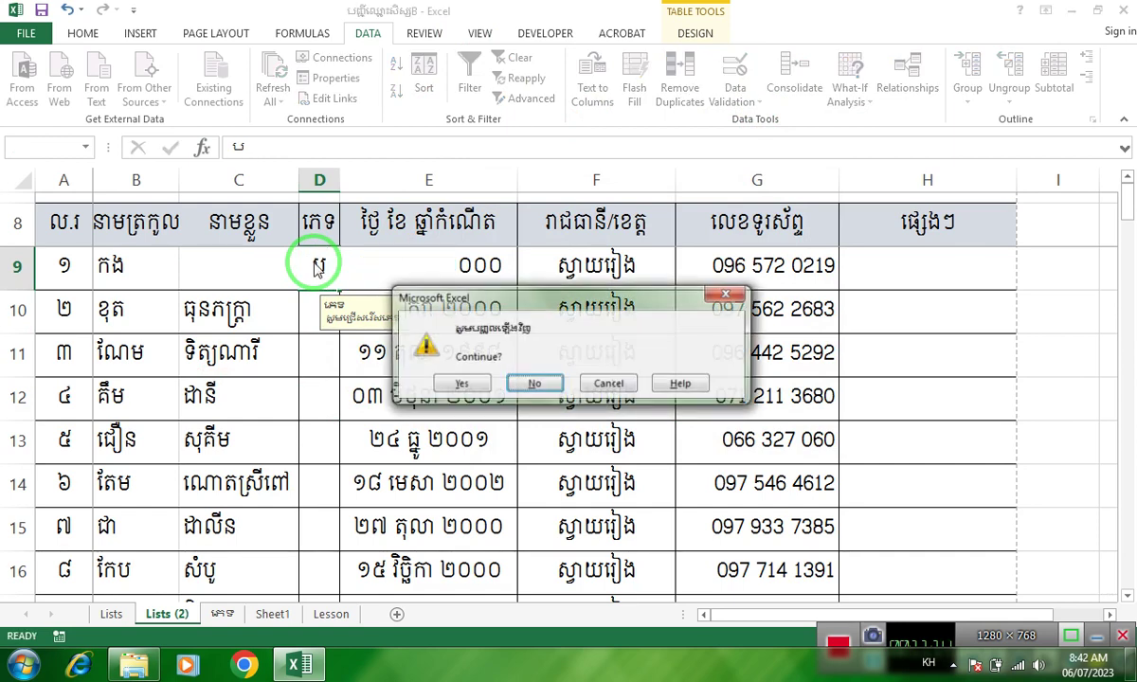
left_click_drag(457, 331, 530, 329)
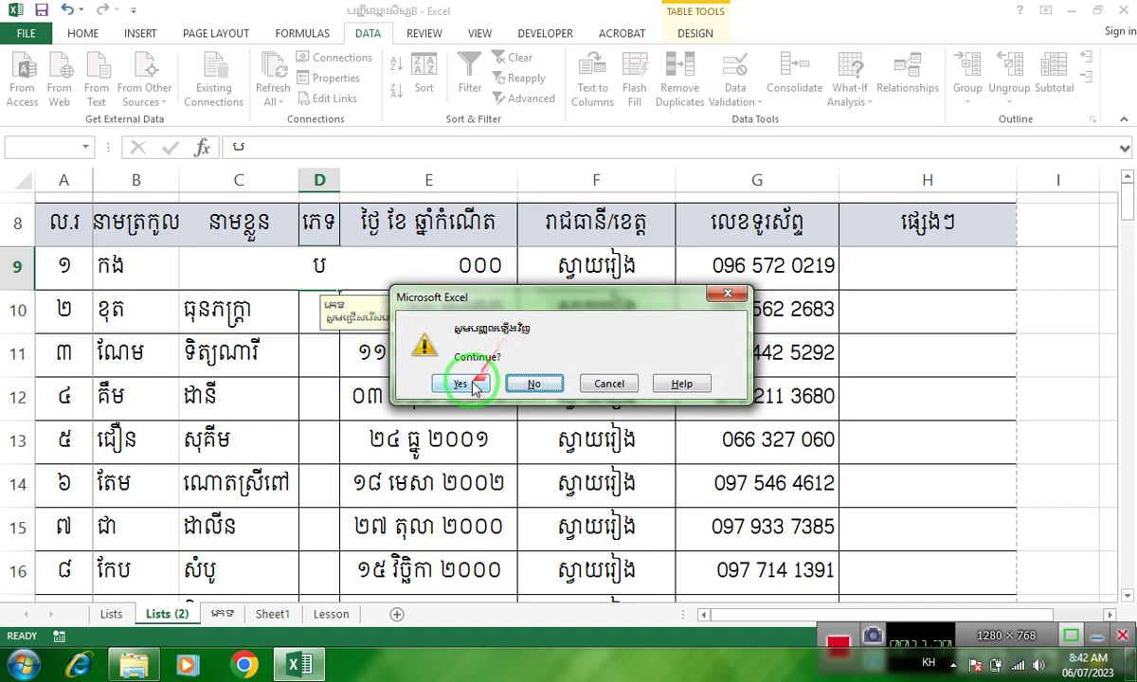
left_click_drag(478, 375, 470, 391)
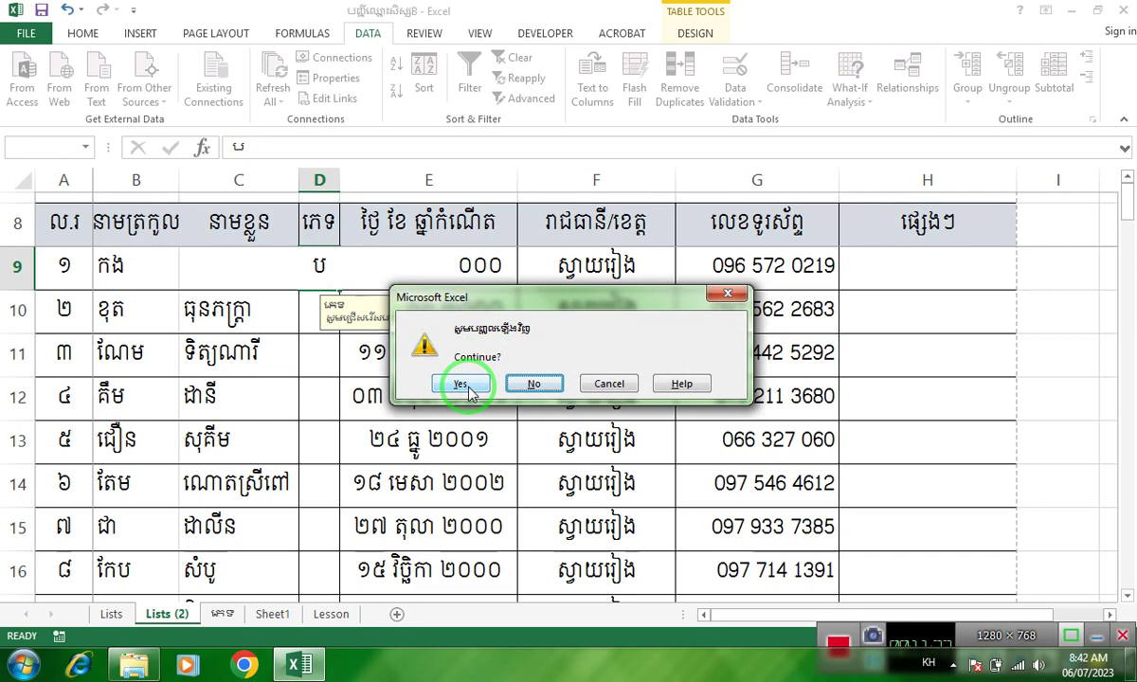
left_click(470, 391)
left_click_drag(508, 332, 492, 265)
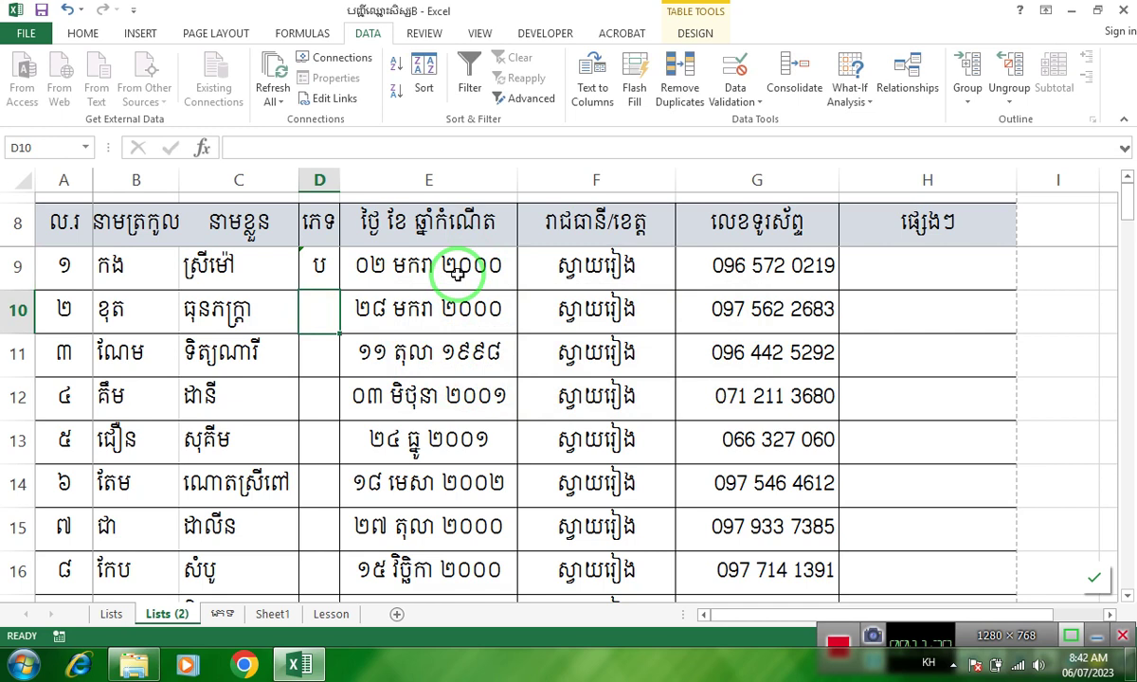
left_click(317, 270)
left_click_drag(317, 277, 323, 530)
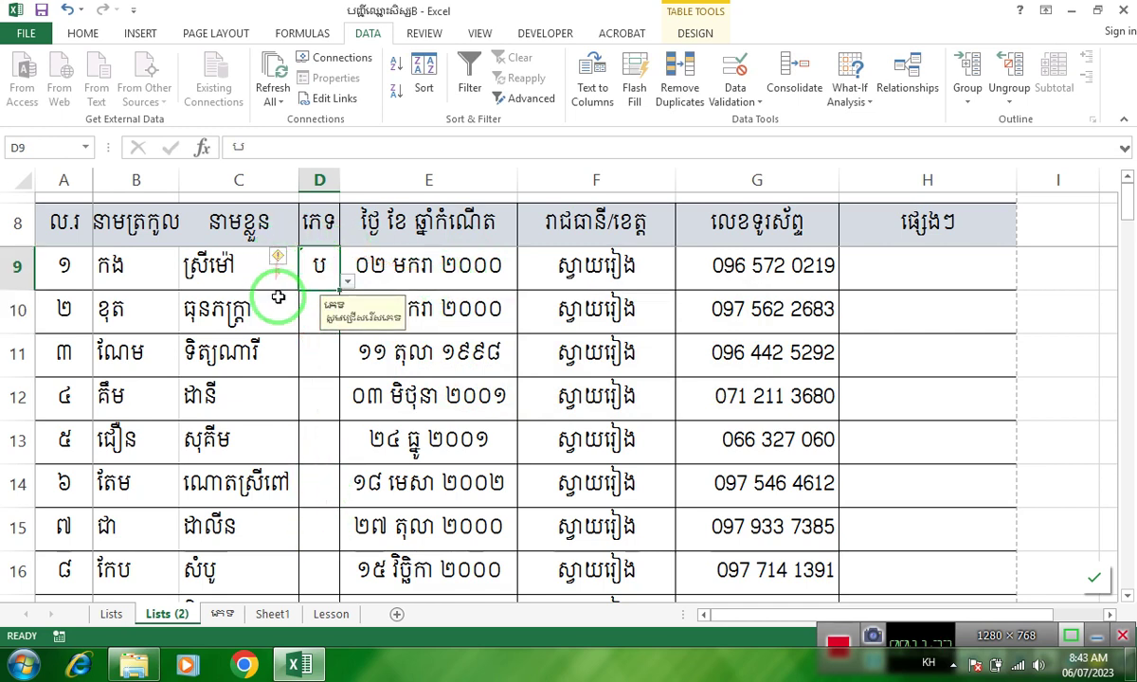
mouse_move(287, 268)
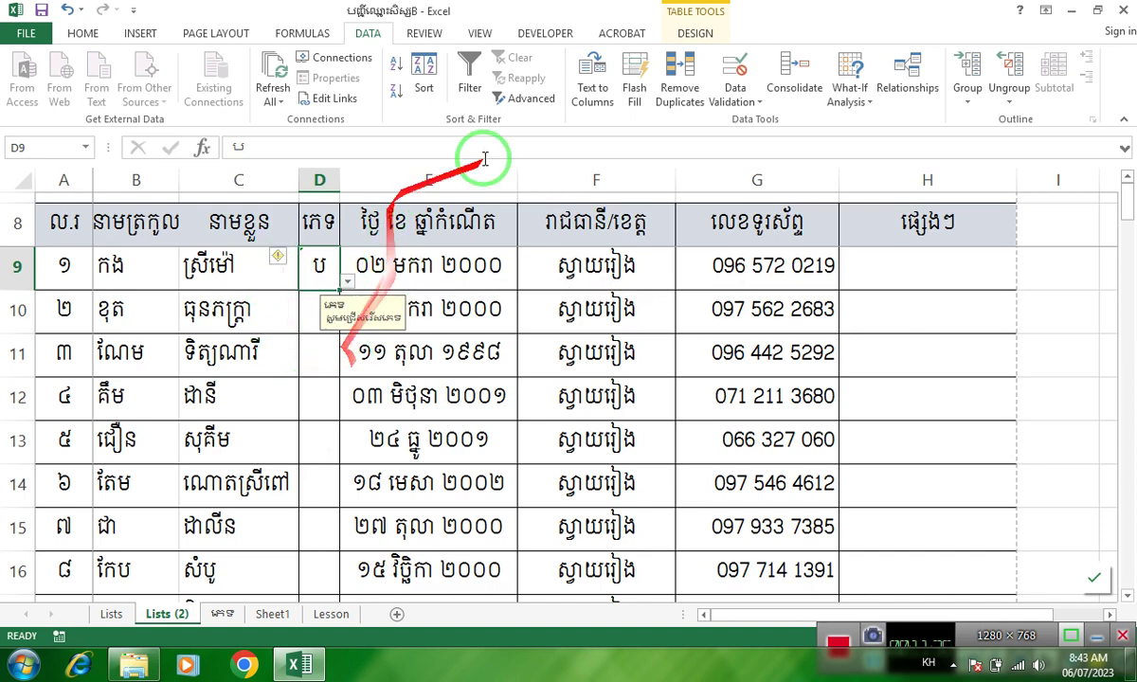
Step: Change D9's error alert style to Information and apply the validation settings
left_click(745, 99)
left_click(756, 120)
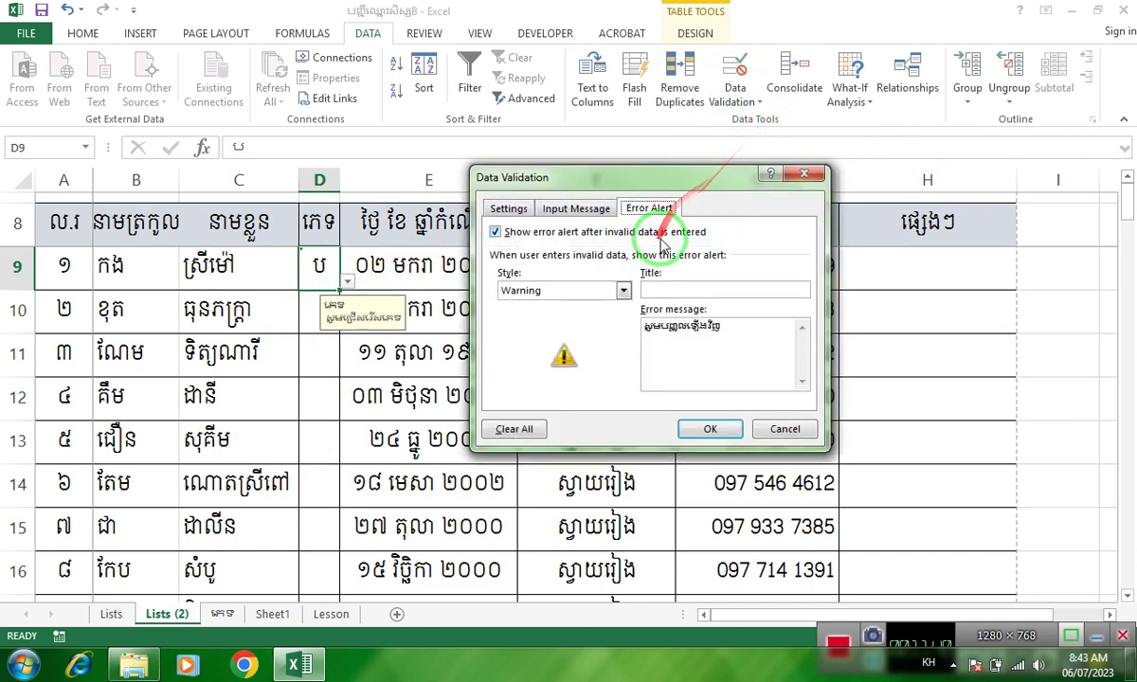
left_click(623, 290)
left_click(589, 330)
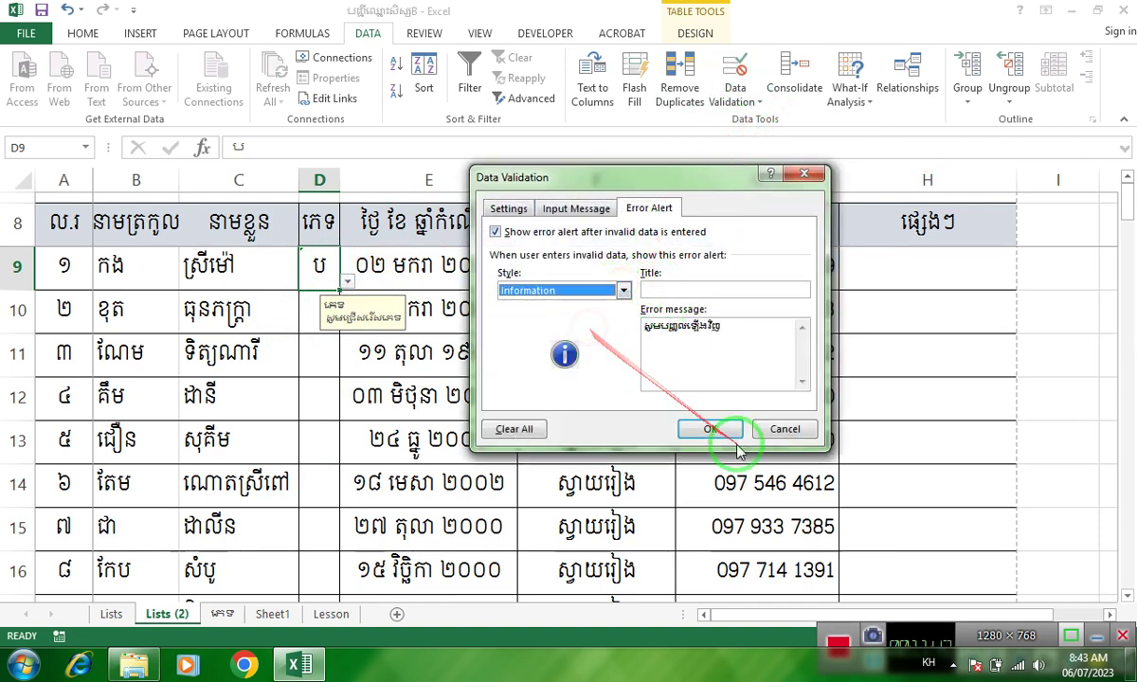
left_click(714, 429)
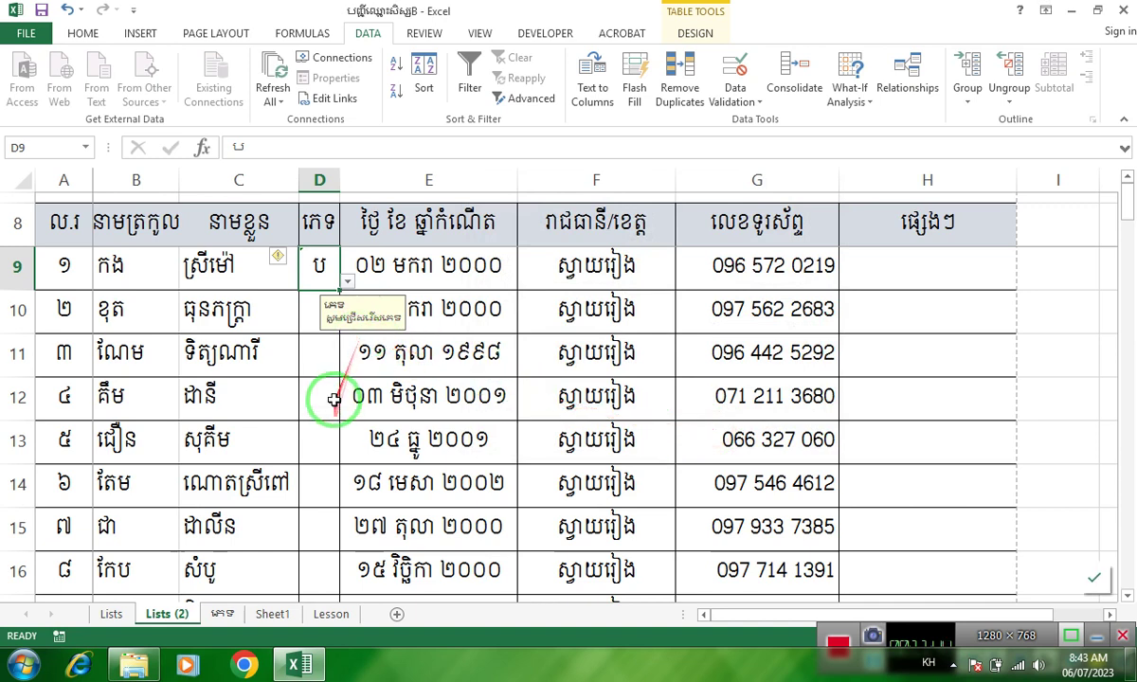
Step: Clear D9, enter ស to test the Information alert, and accept the invalid entry
key("Delete")
left_click(360, 356)
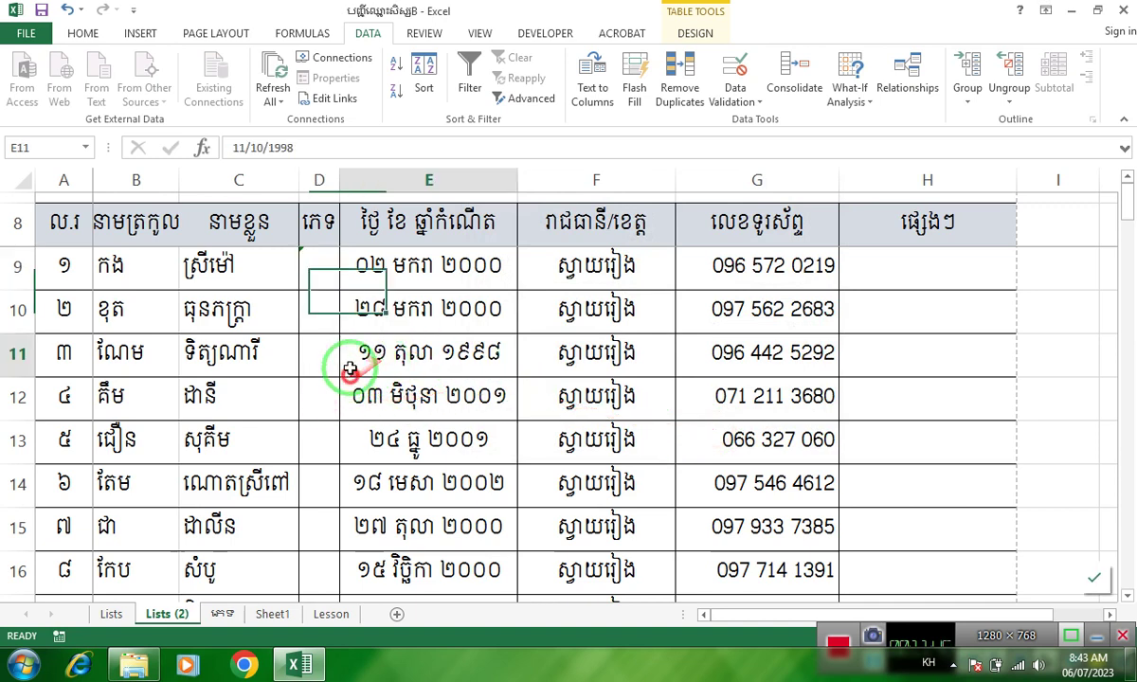
left_click(317, 261)
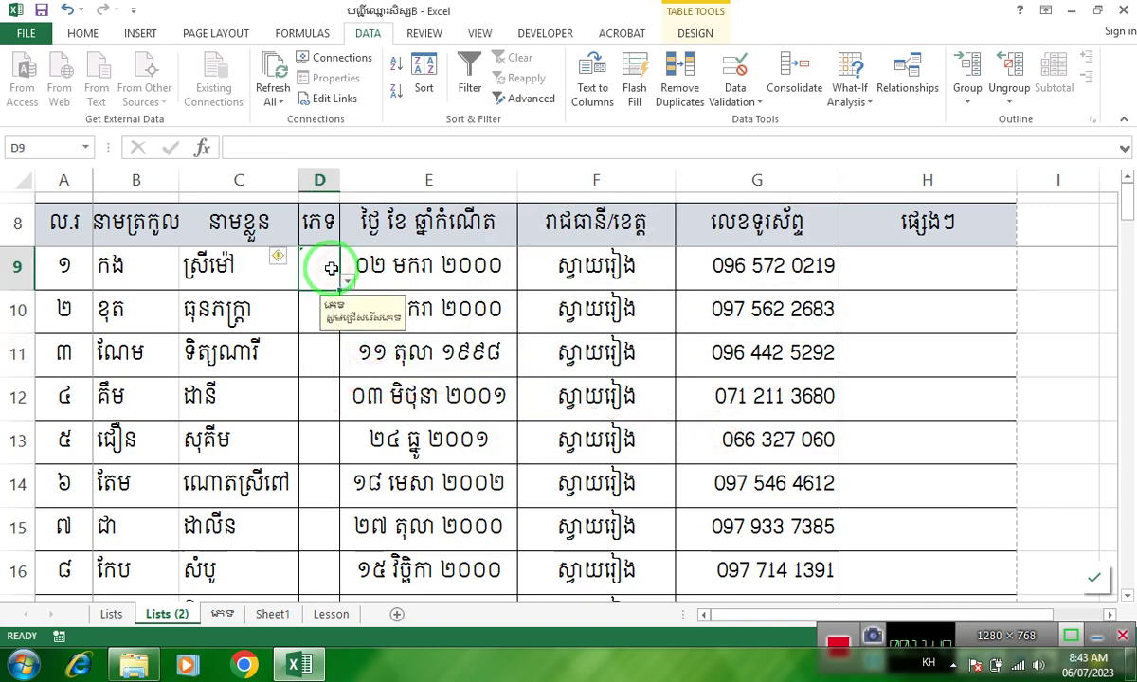
type("ស")
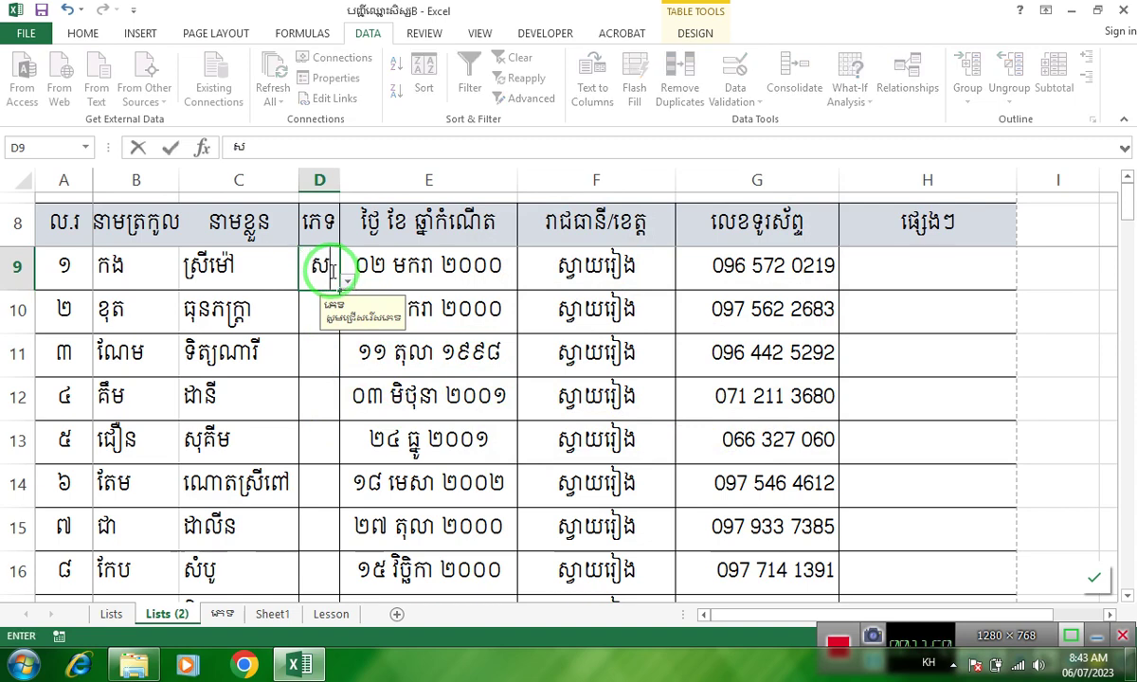
key("Return")
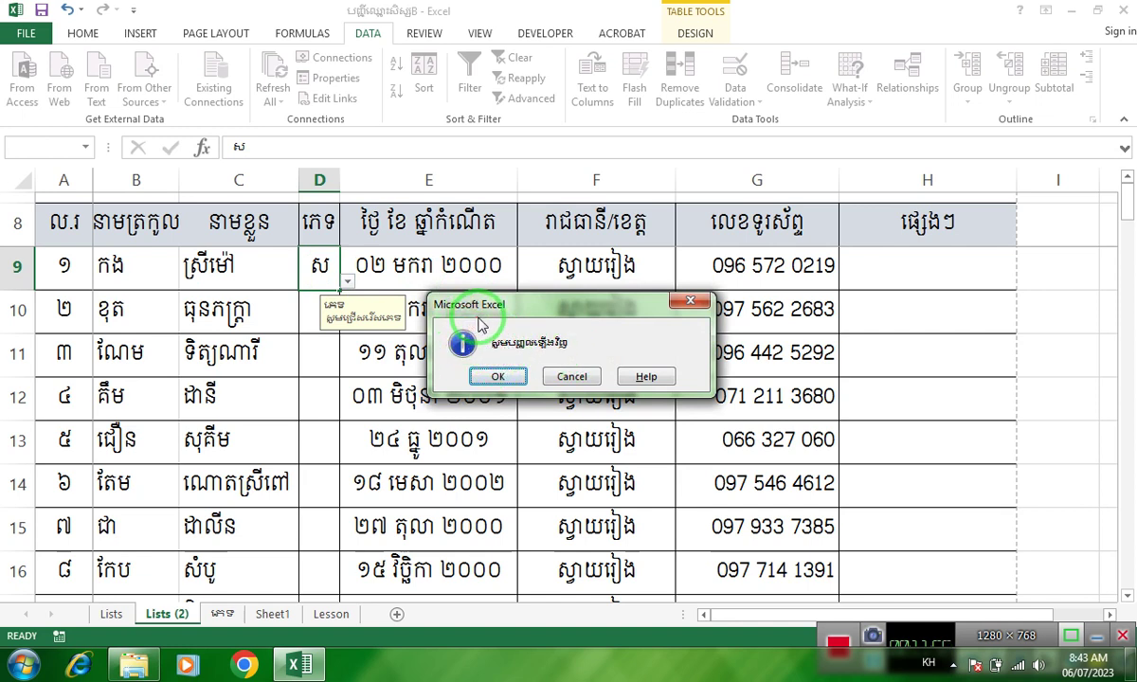
left_click(498, 376)
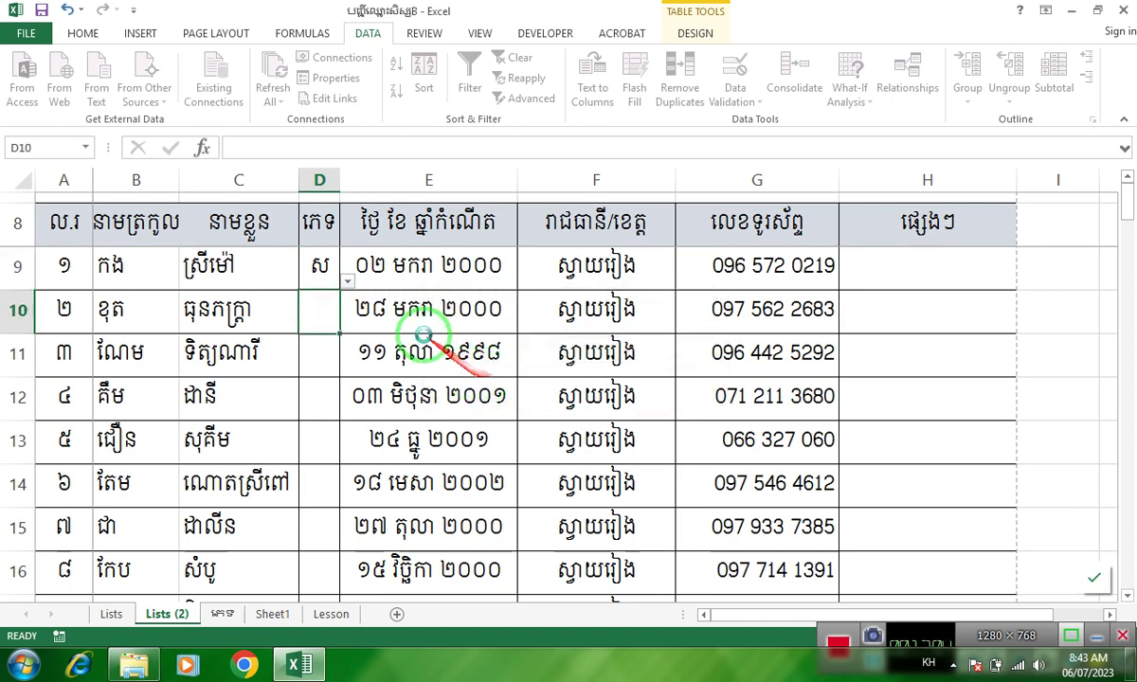
Step: Set D9's error alert style back to Stop and apply the validation settings
left_click(318, 266)
left_click(735, 95)
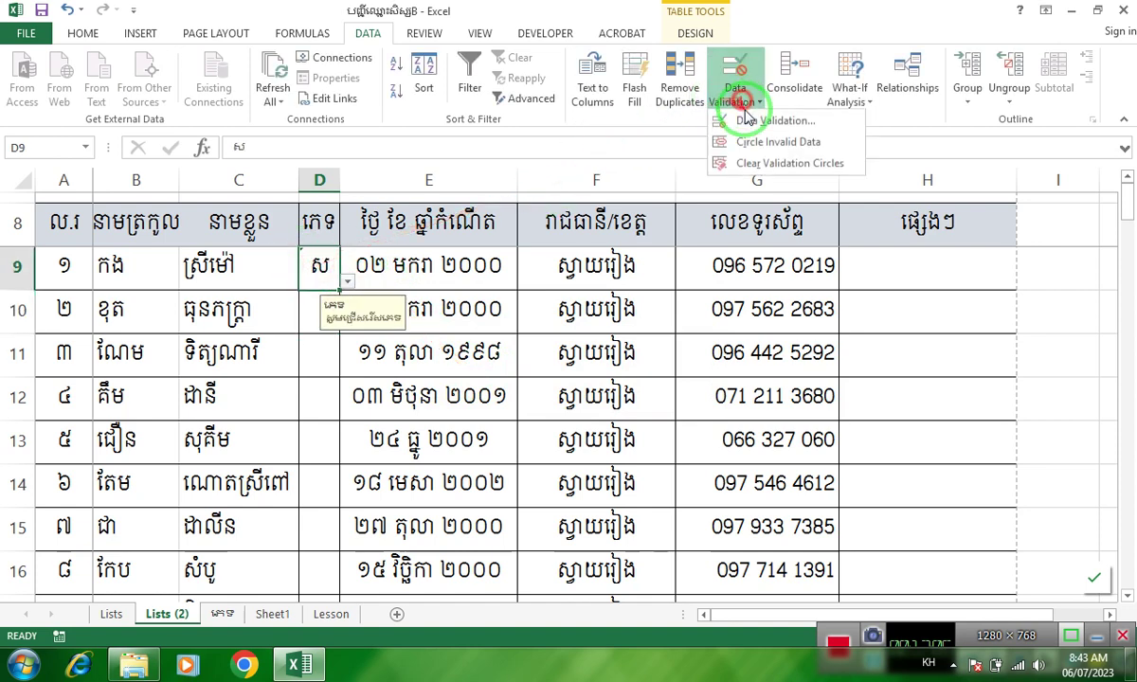
left_click(763, 121)
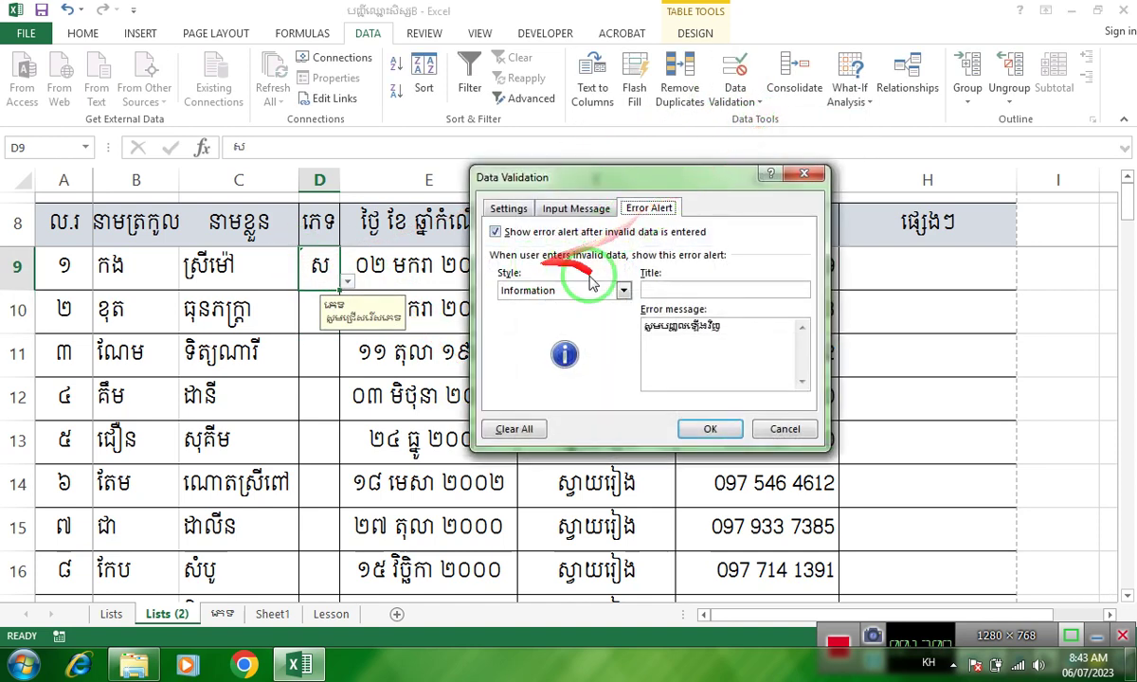
left_click(622, 290)
left_click(545, 306)
left_click(709, 428)
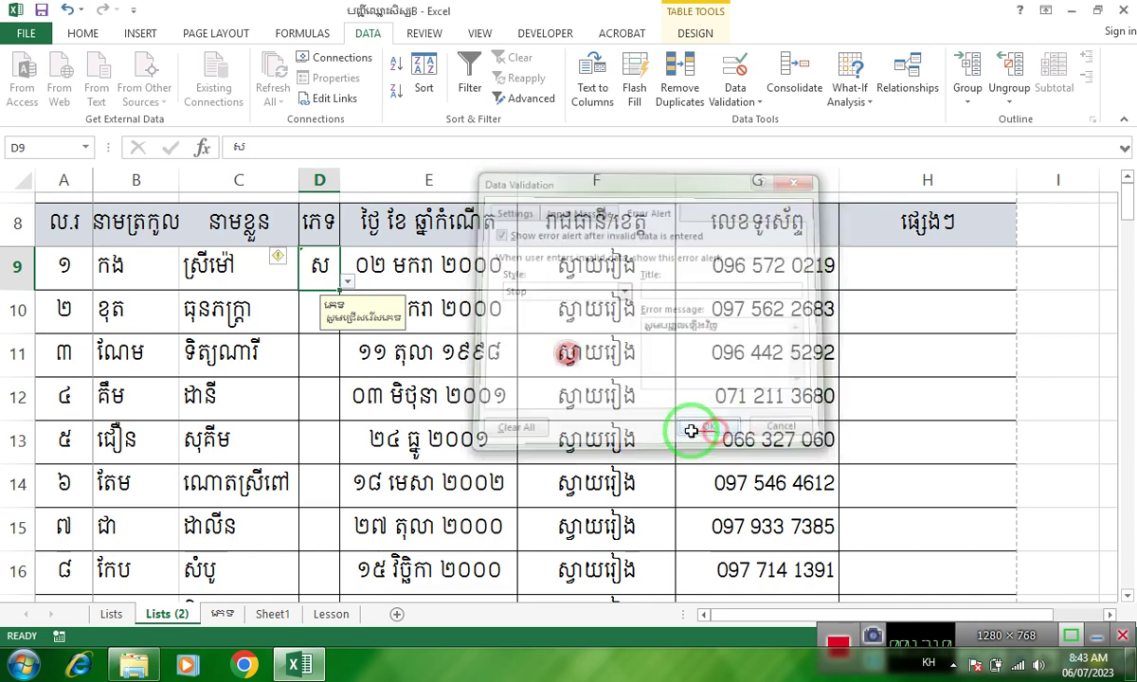
Step: Test the Stop alert in D9 with the invalid entries ប and ស, choosing to retry each time
type("ប")
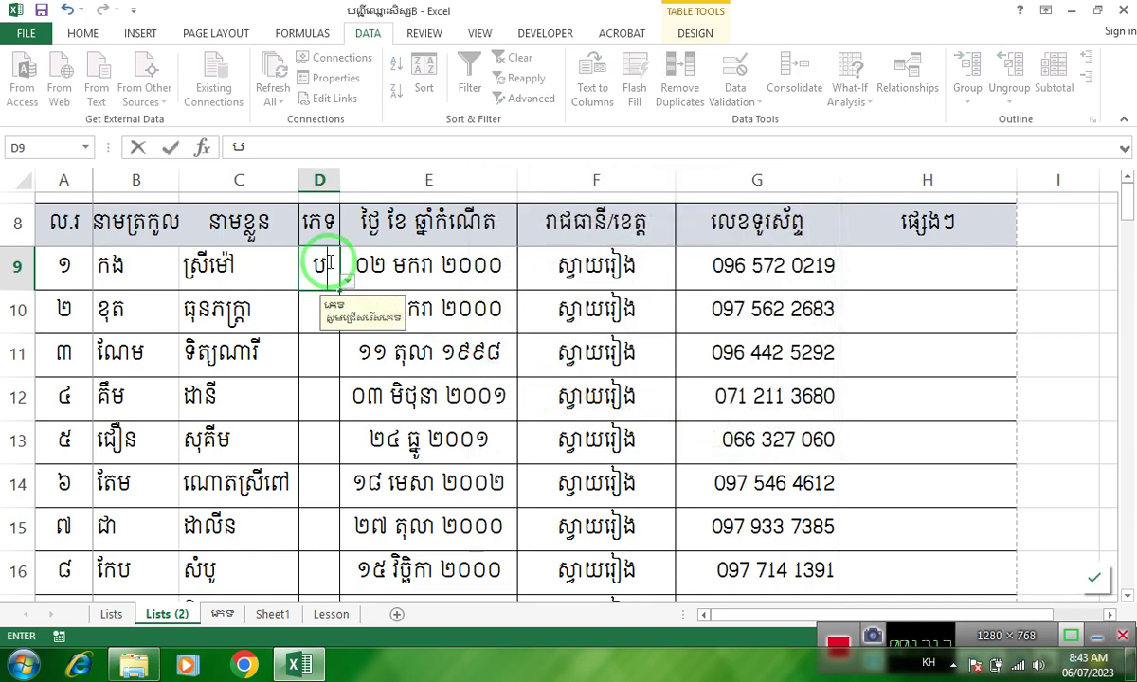
key("Return")
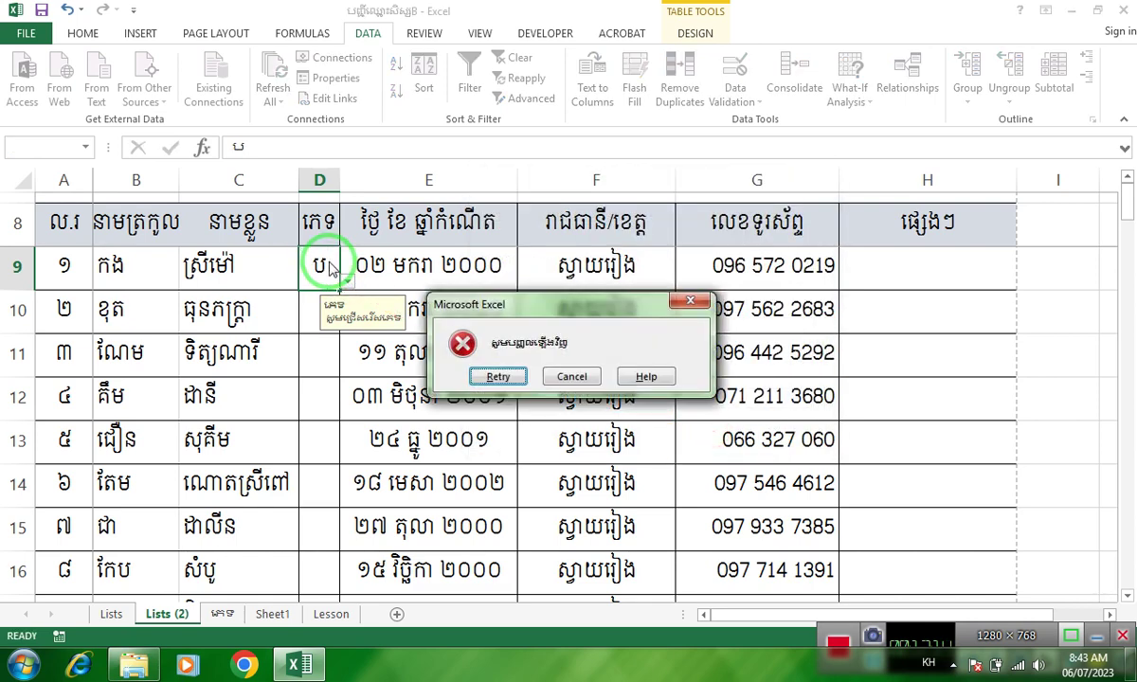
left_click(498, 376)
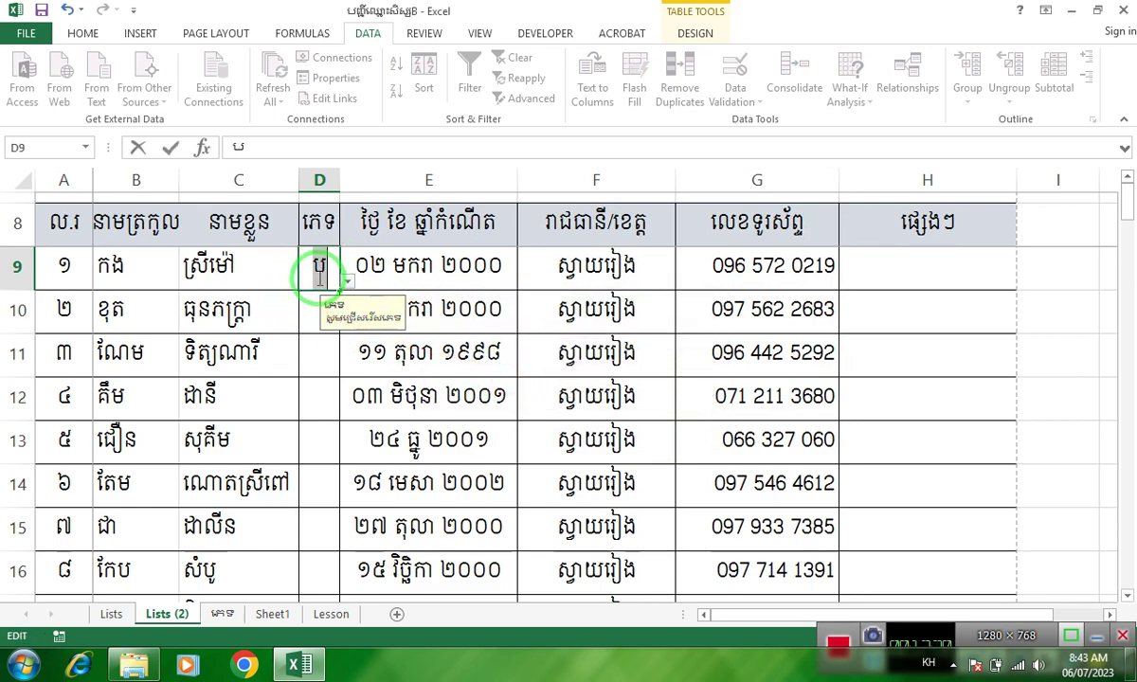
type("ស")
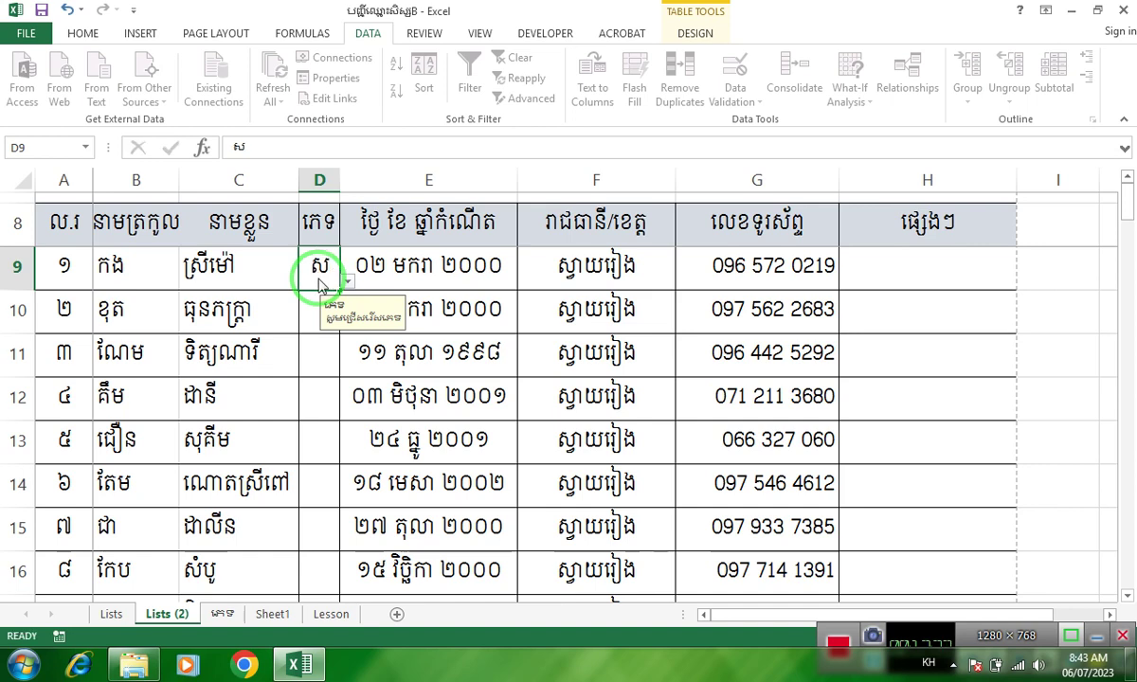
left_click(509, 373)
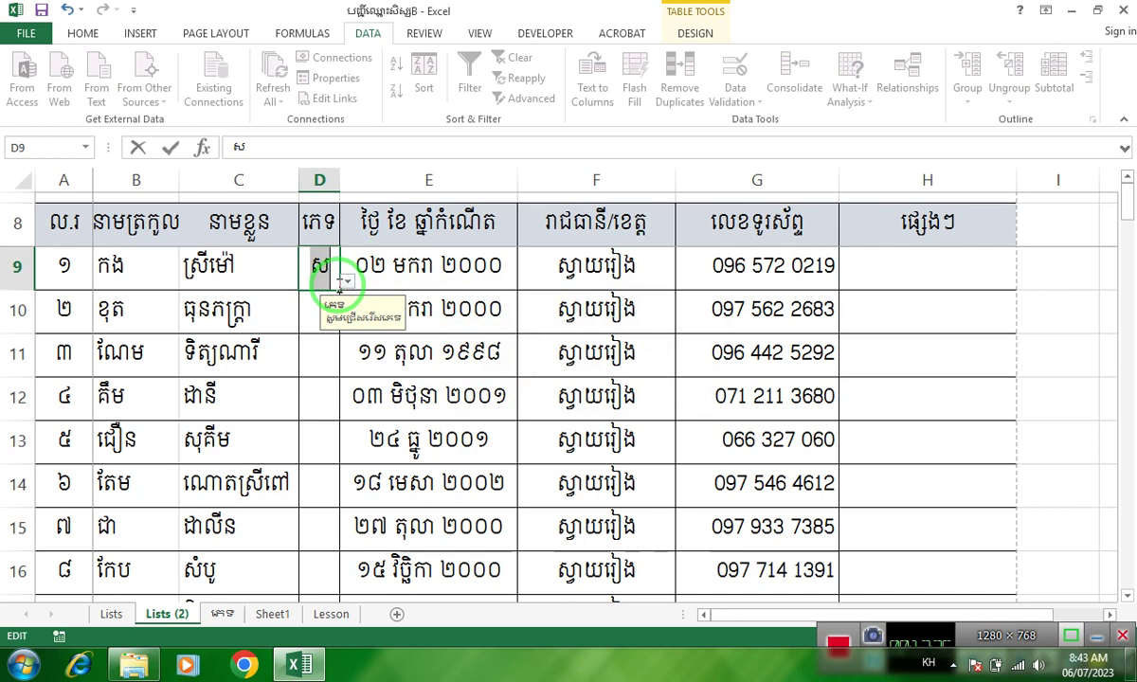
Step: Enter the valid gender ប្រុស in D9, then choose ប្រុស from the cell's dropdown list
type("ប្រុស")
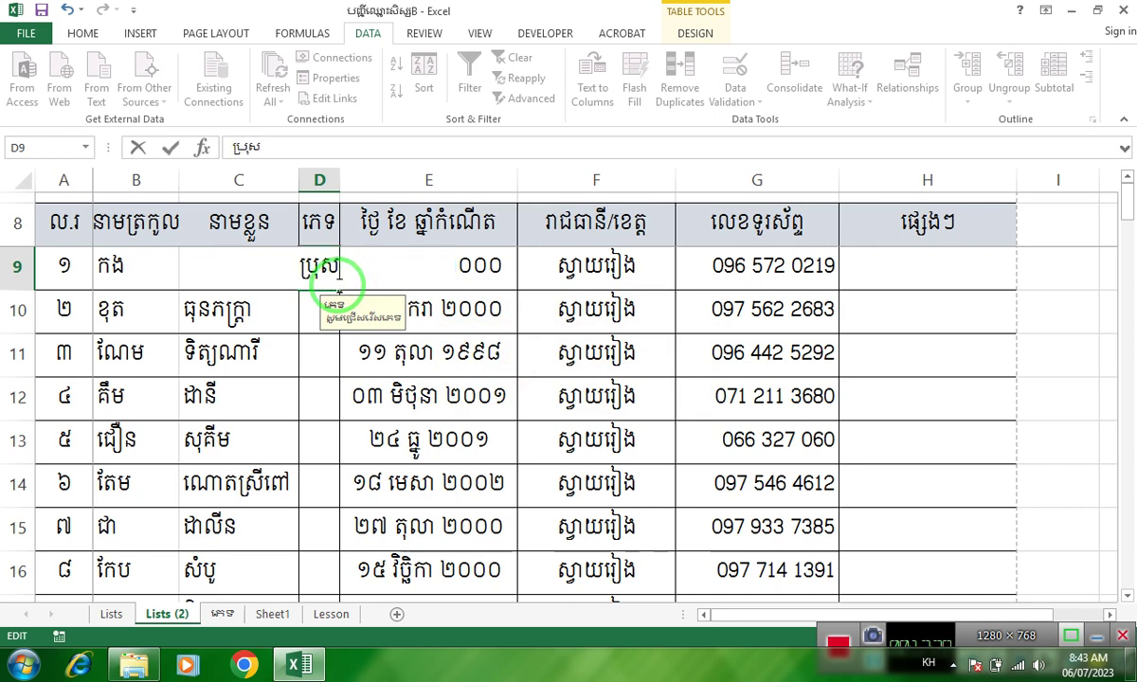
key("Return")
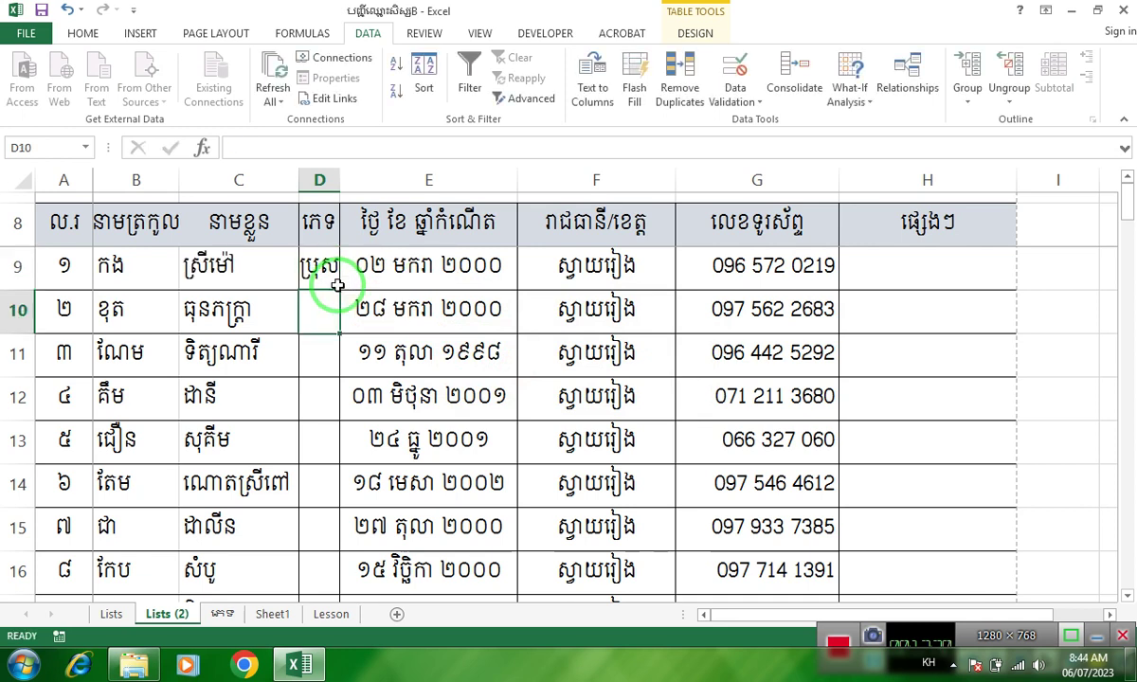
left_click(318, 268)
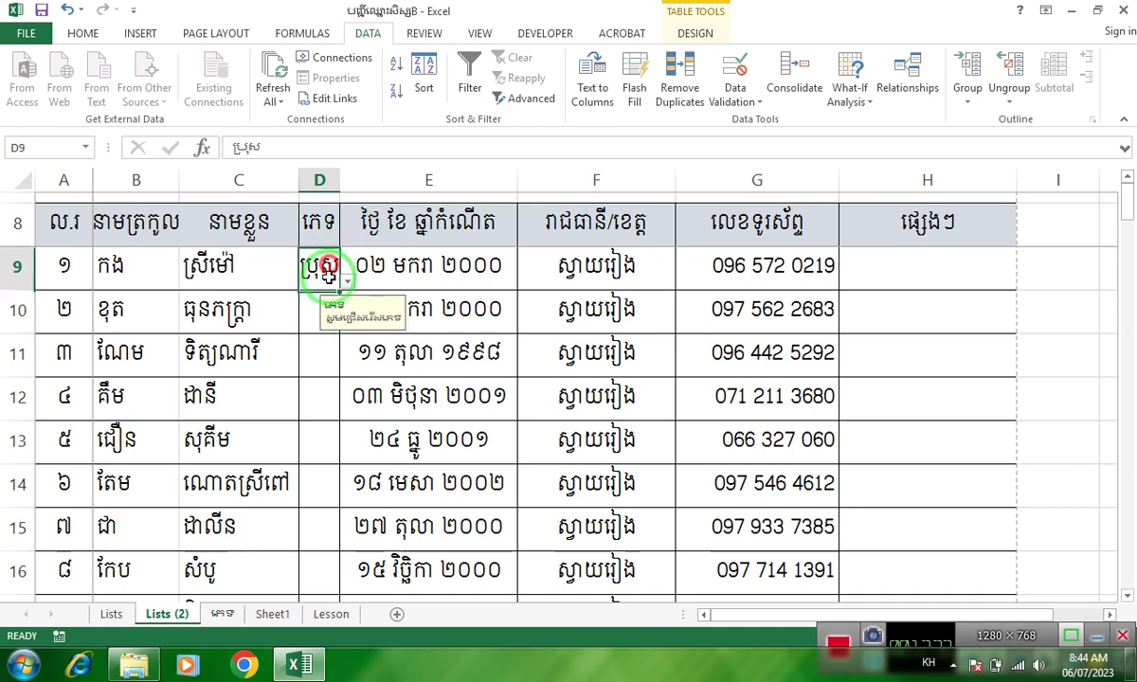
left_click(347, 281)
left_click(317, 300)
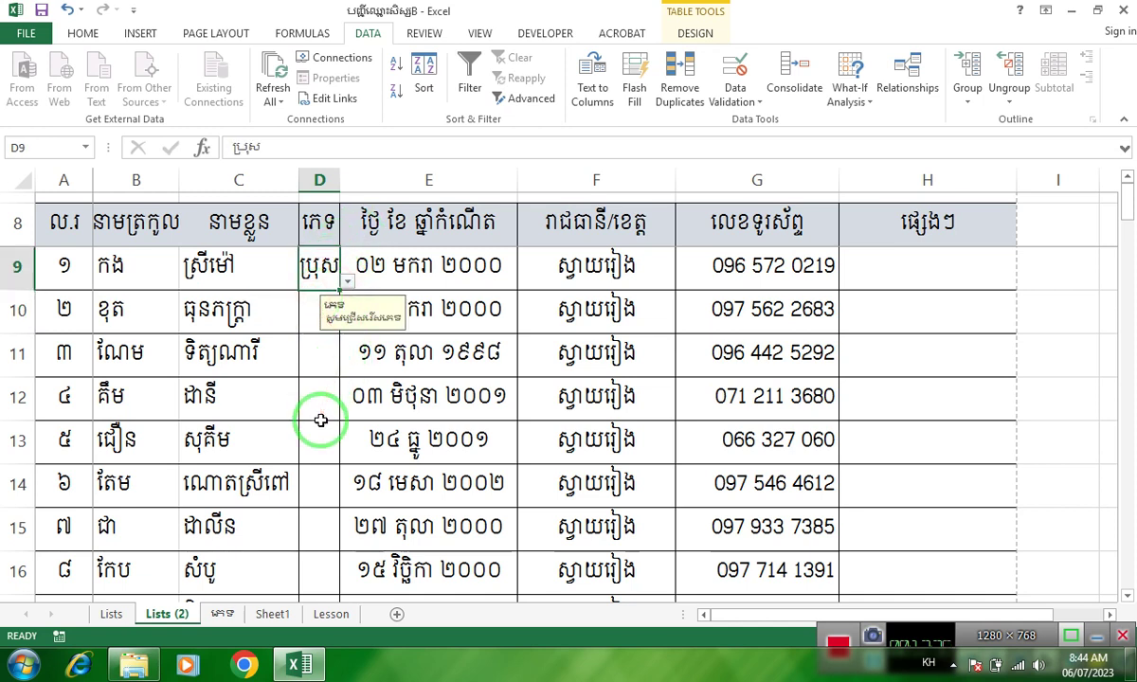
left_click_drag(629, 271, 612, 530)
scroll(609, 387, "up", 4)
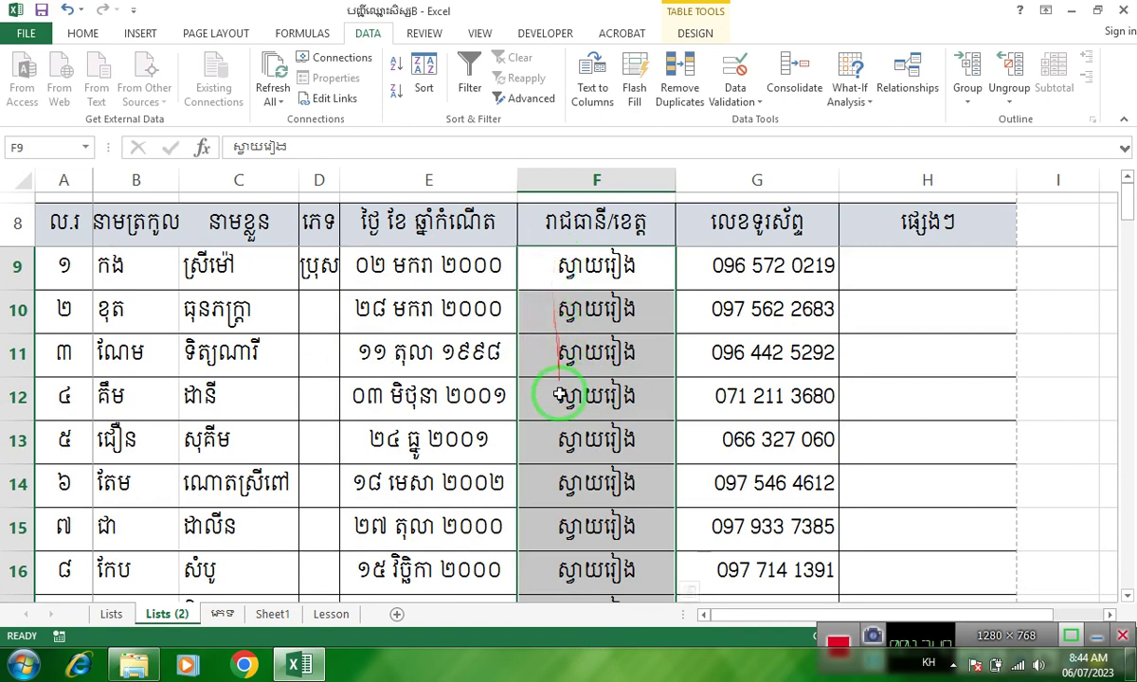
left_click_drag(559, 393, 576, 260)
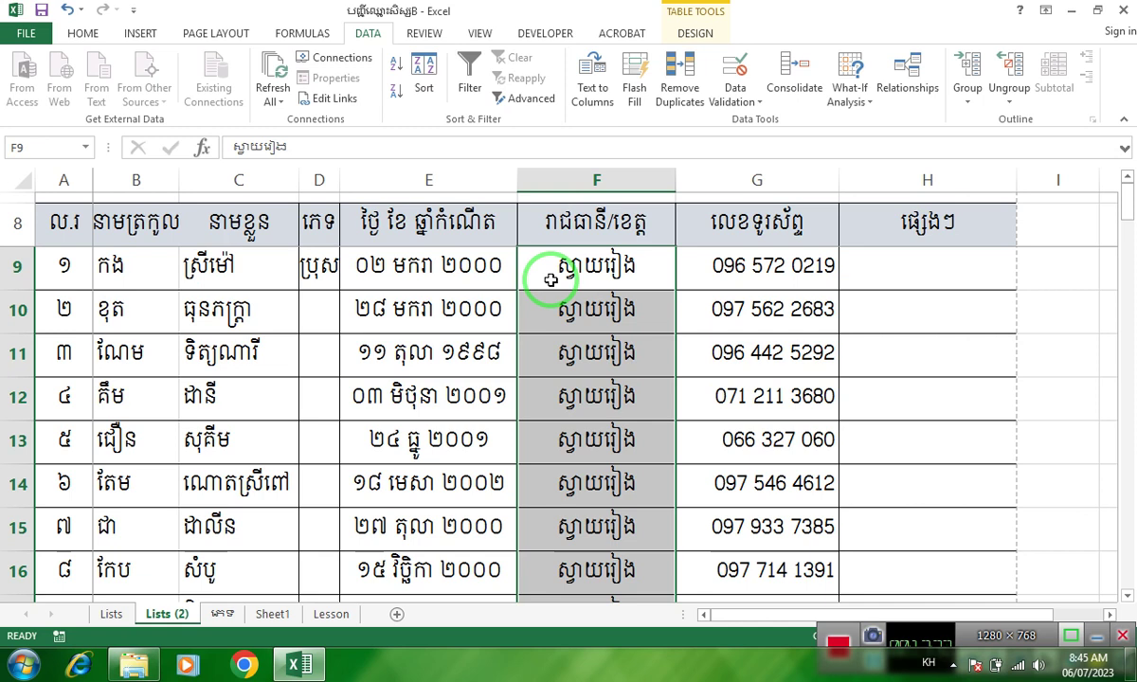
left_click(615, 265)
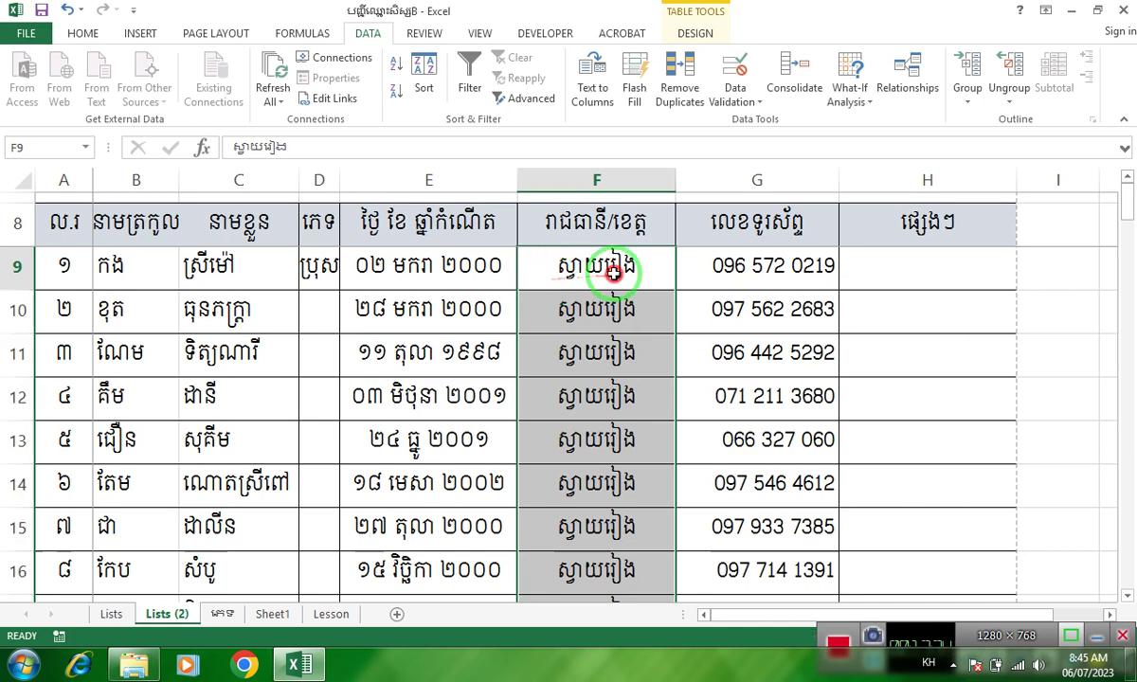
Step: On the ភេទ sheet, enter the header ខេត in B1 and widen column B slightly
left_click(226, 614)
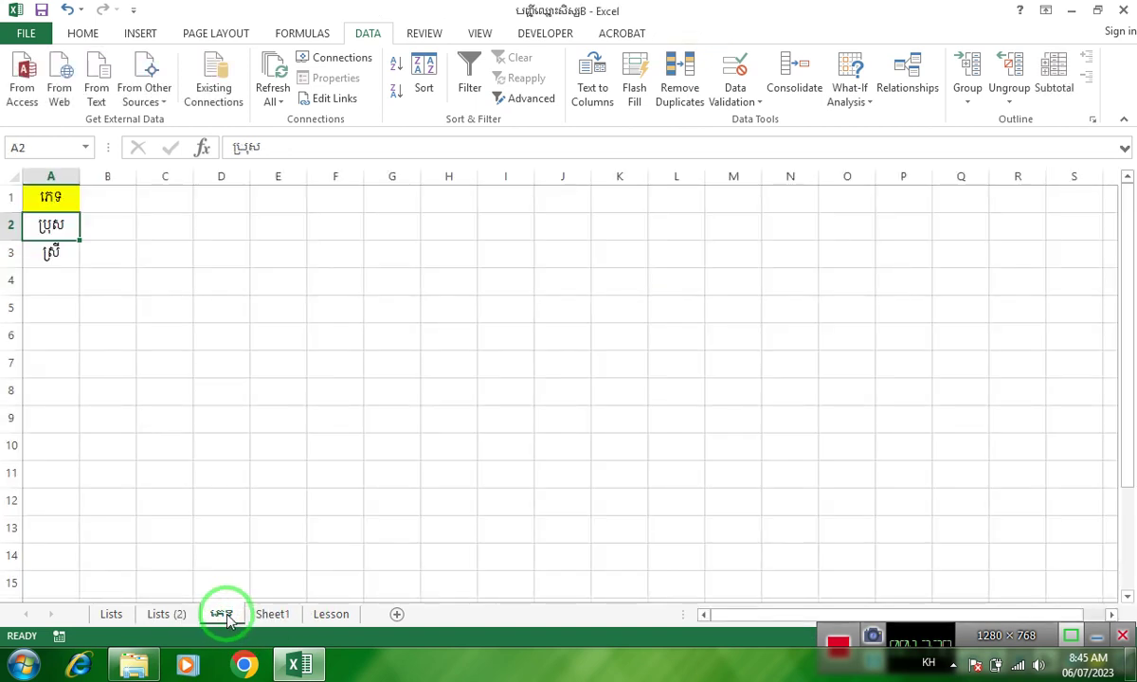
left_click(116, 188)
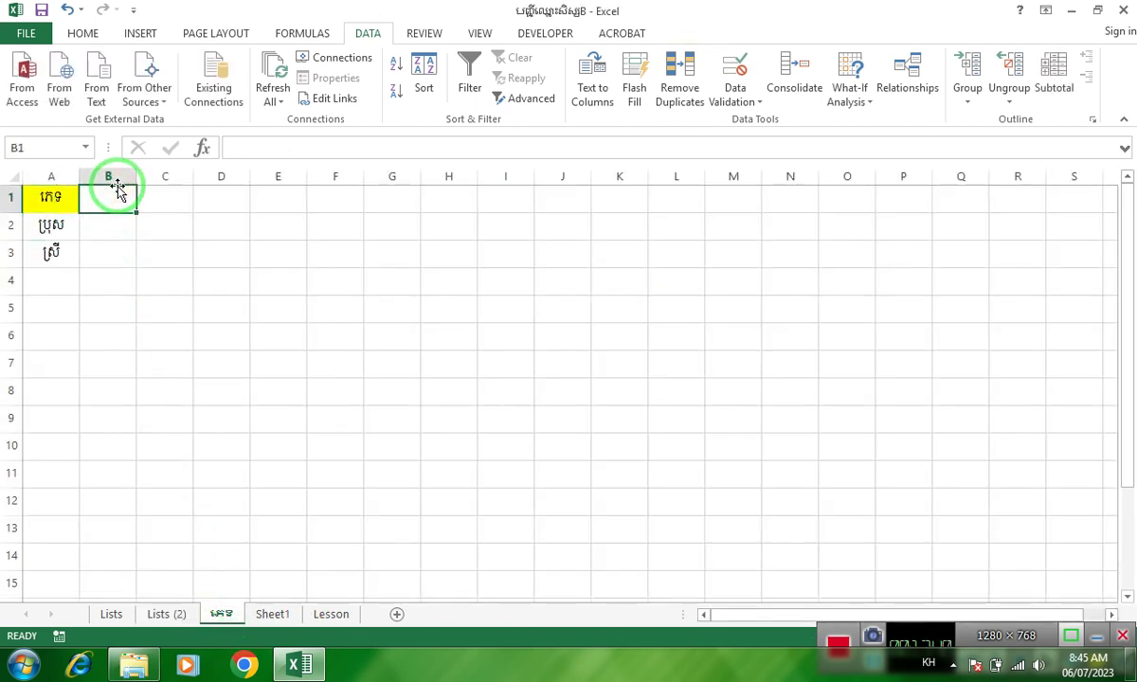
type("ខេត")
key("Return")
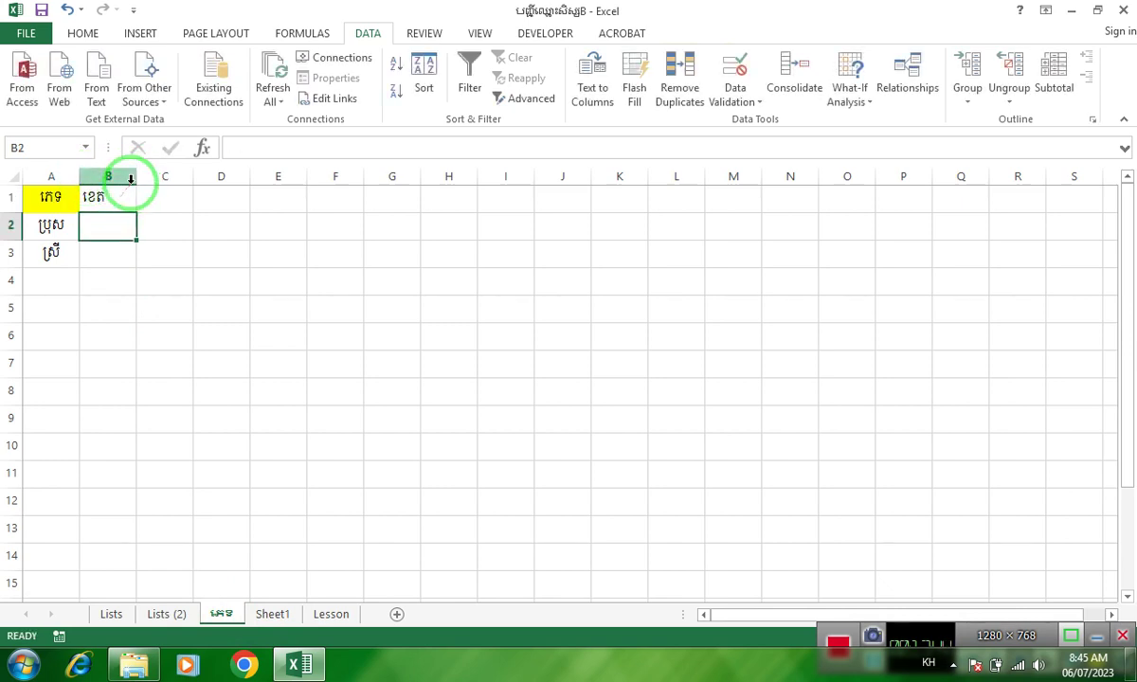
left_click_drag(130, 178, 142, 178)
Step: Replace the header in B1 with ស្រុក
left_click(119, 195)
type("សរុ")
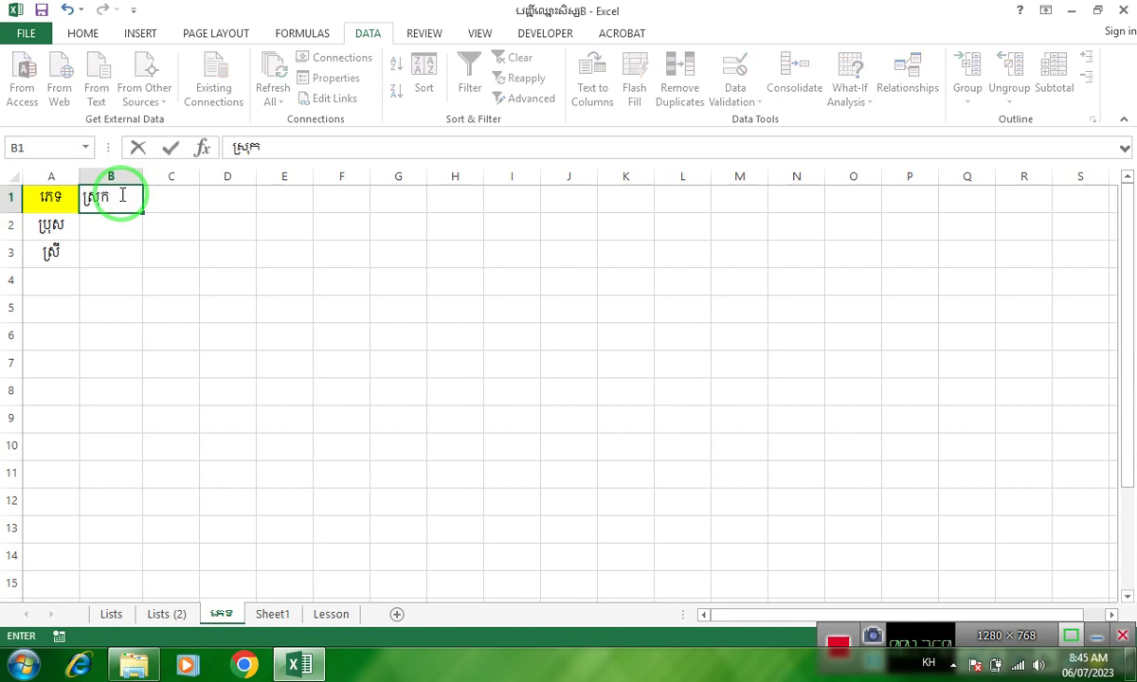
key("Return")
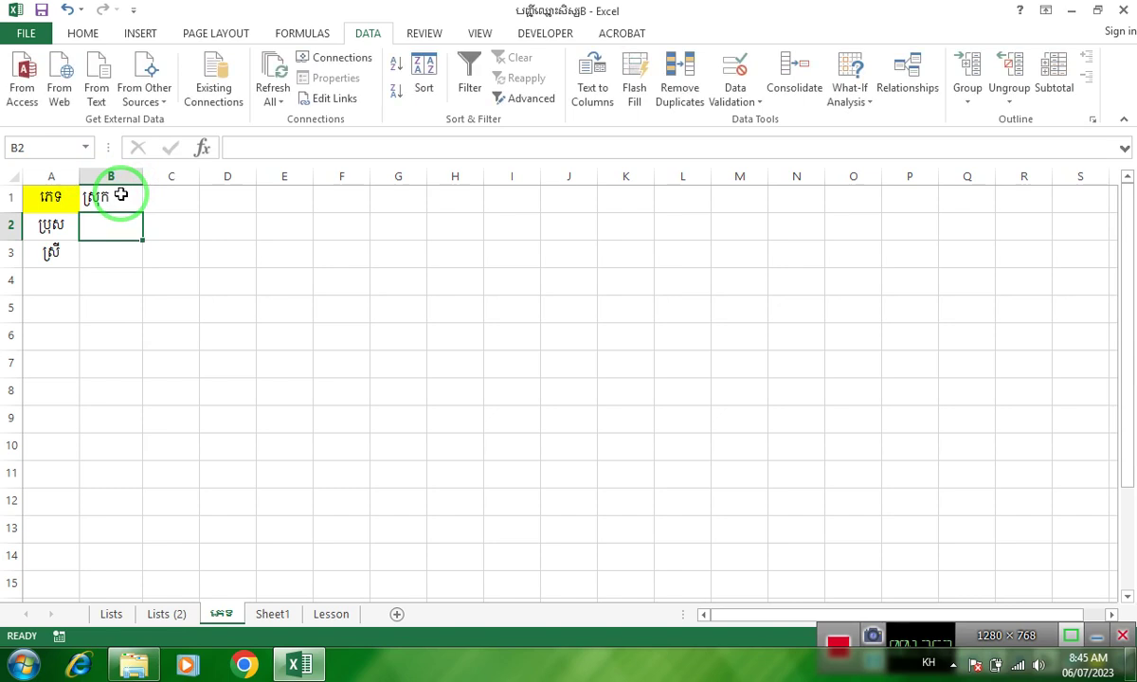
Step: Start the location list with ក្រុងស្វាយរៀង in B2 and ក្រុងបាវិត in B3
type("ស្វាយរ")
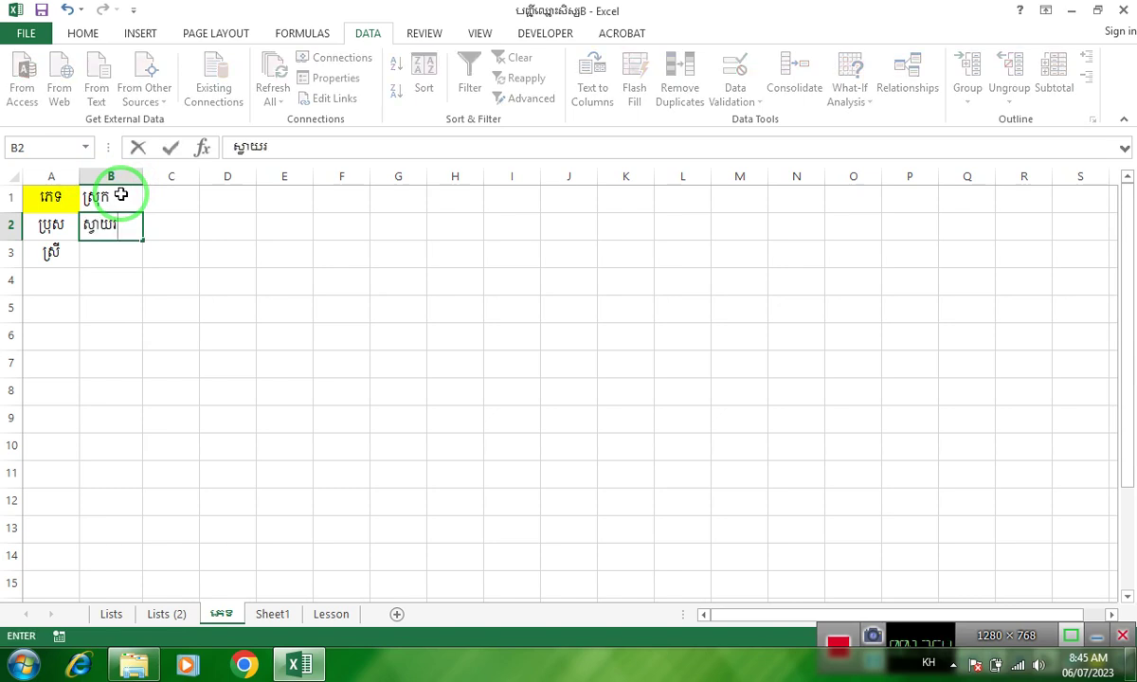
key("BackSpace")
key("BackSpace")
key("BackSpace")
key("BackSpace")
key("BackSpace")
key("BackSpace")
type("ក្រុងស្")
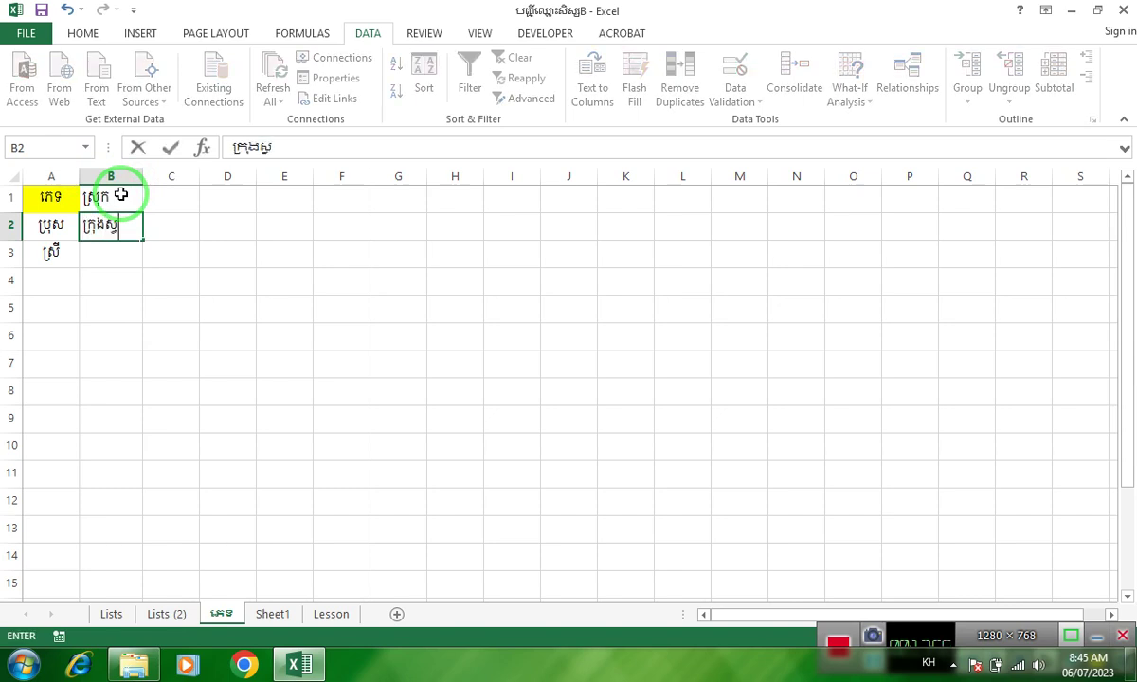
type("វាយរៀង")
key("Return")
type("ក្រុងបា")
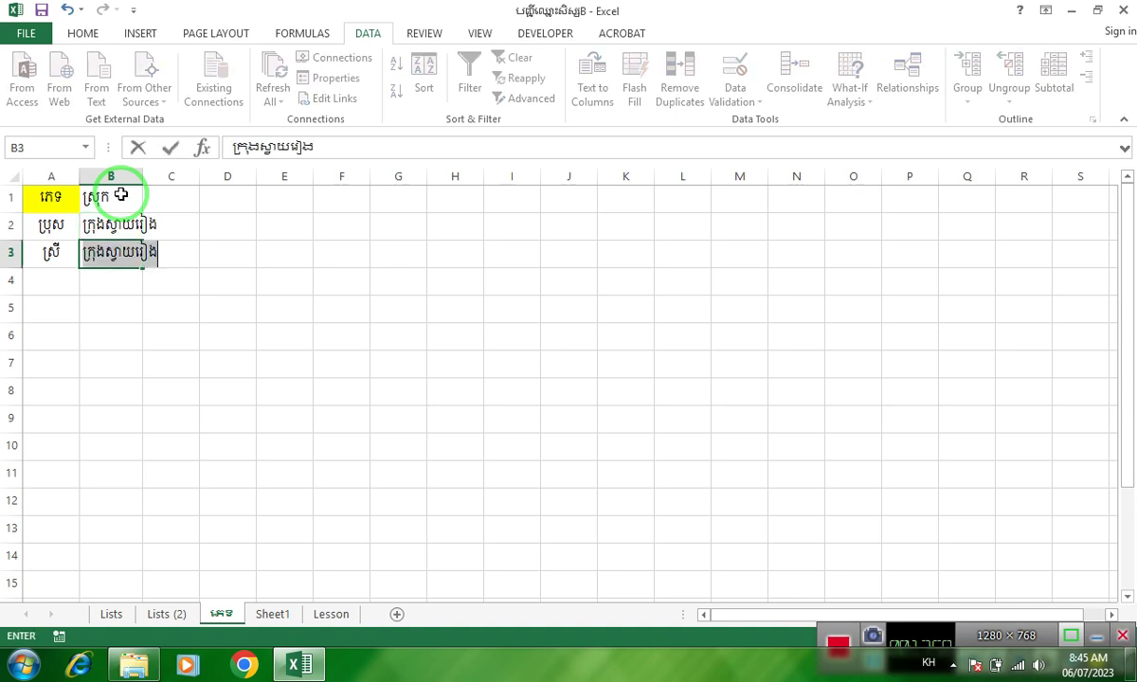
type("វិត")
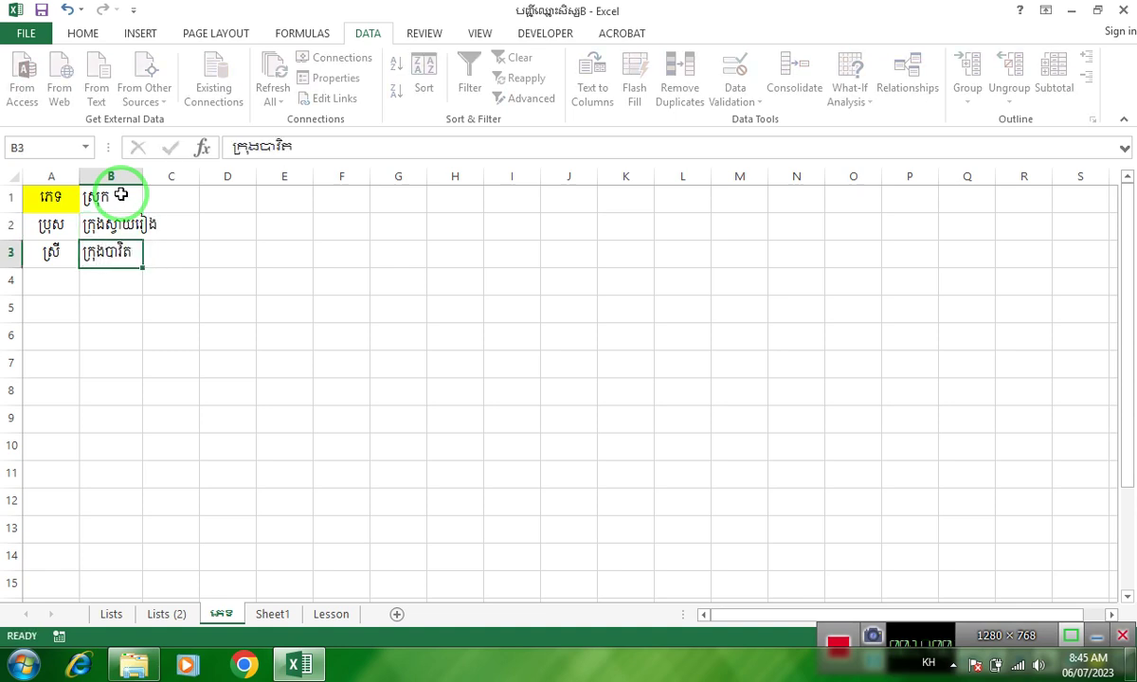
key("Return")
Step: Add the districts ស្រុកកំពង់រោទិ៍ in B4 and ស្រុកស្វាយទាប in B5
type("ស្រុកកំពង់រោ")
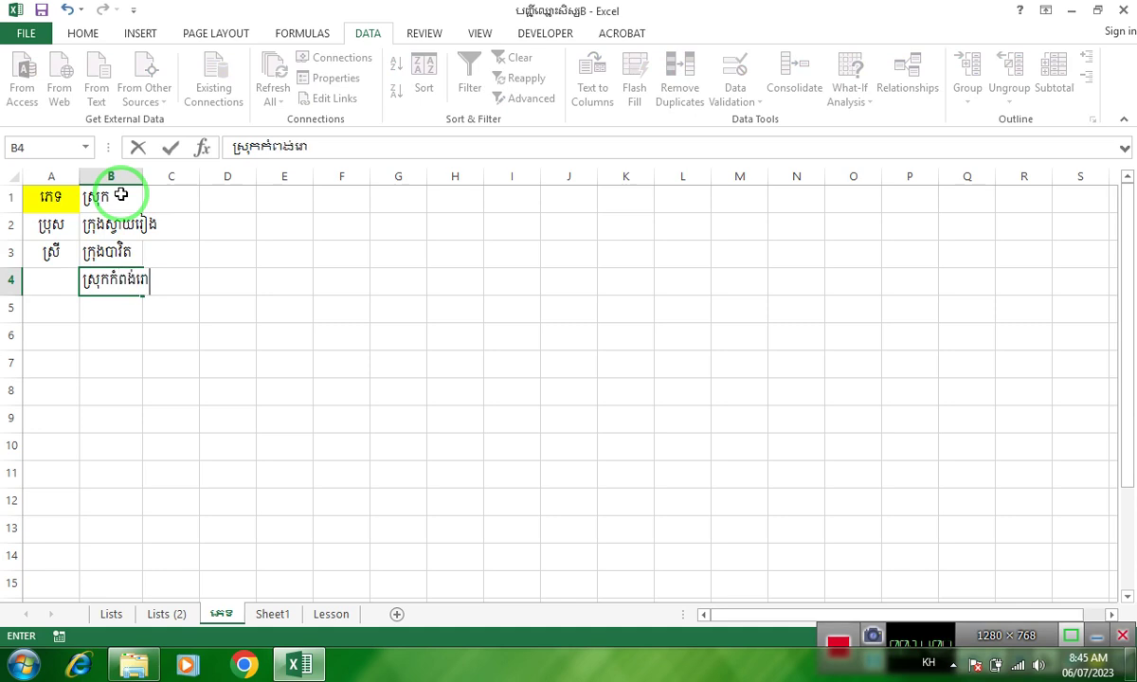
type("ទិ៍")
key("Return")
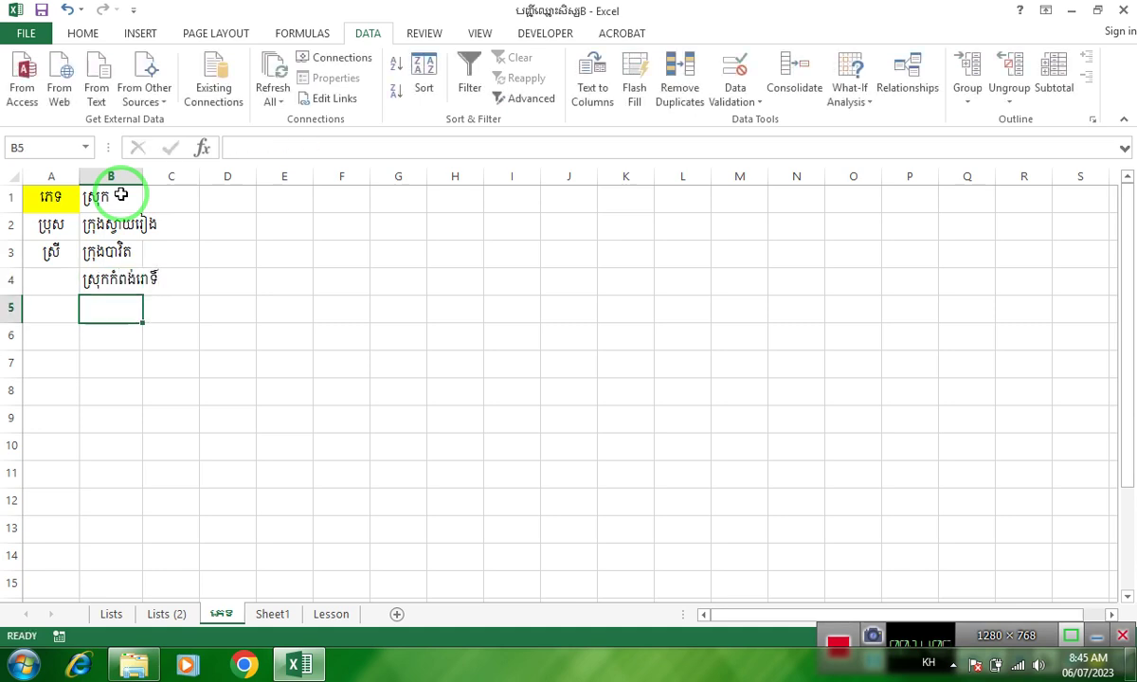
type("ស្រុកស្វាយ")
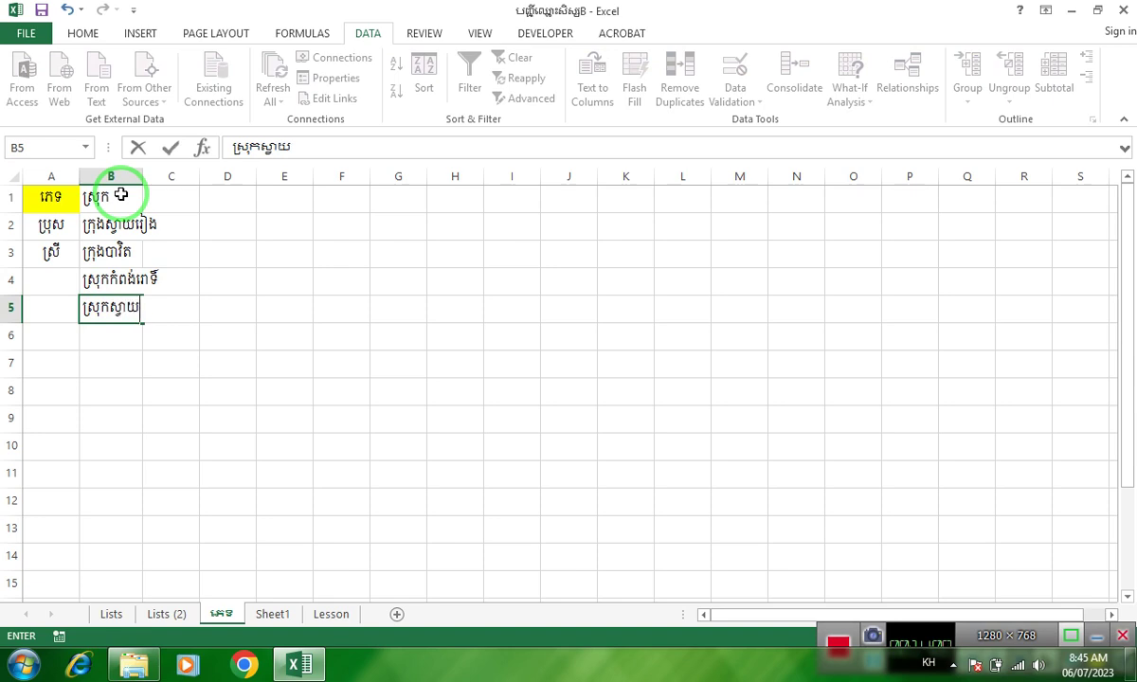
type("ទាប")
key("Return")
Step: Add the districts ស្រុកចន្ទ្រា in B6 and ស្រុករមាសហែក in B7
type("ស្រុក")
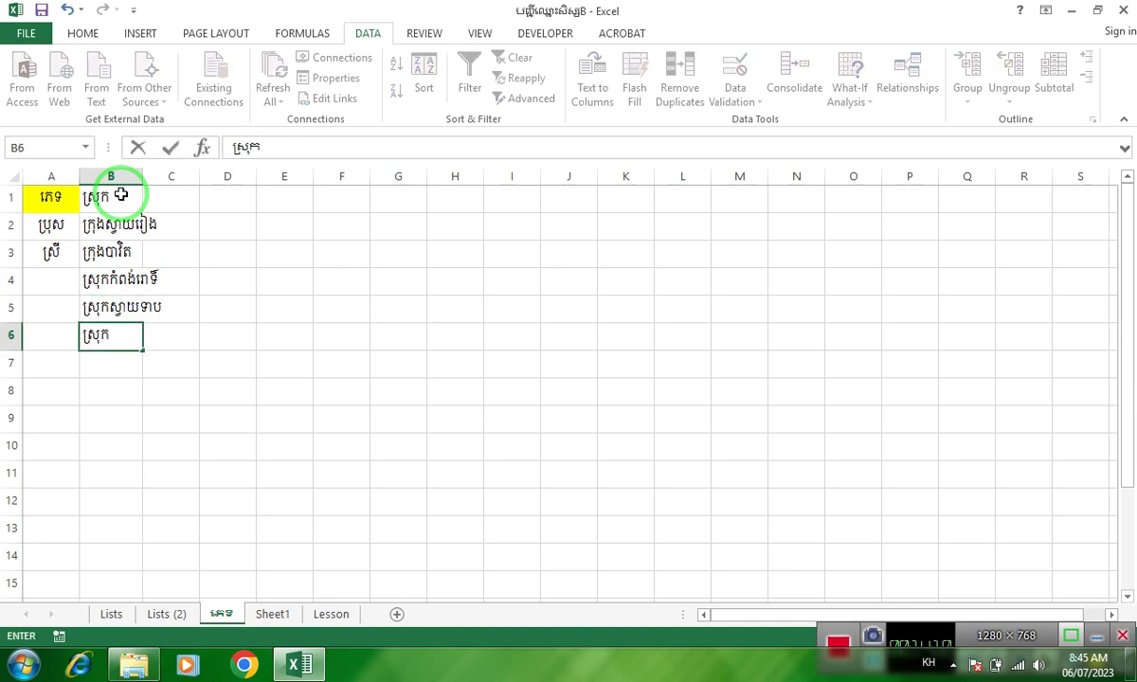
type("ចន្ទ្រា")
key("Return")
type("ស្រុករ")
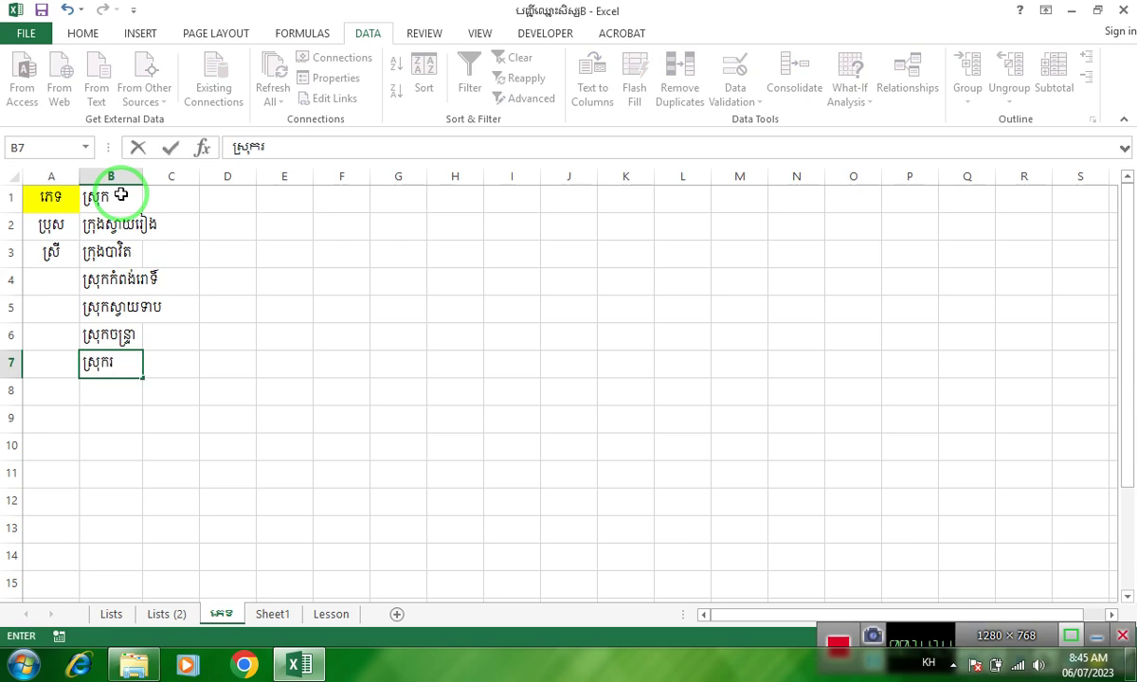
type("មាសហែក")
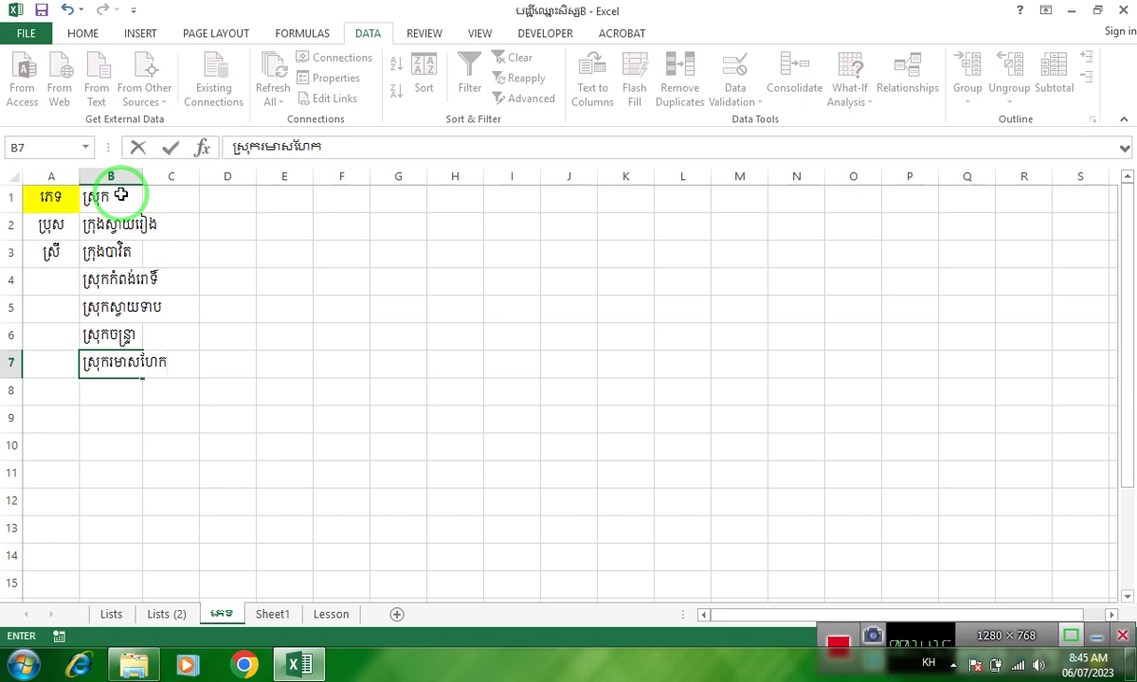
key("Return")
Step: Complete the location list with ស្រុករំដួល in B8 and ស្រុកស្វាយជ្រំ in B9
type("ស្រុក")
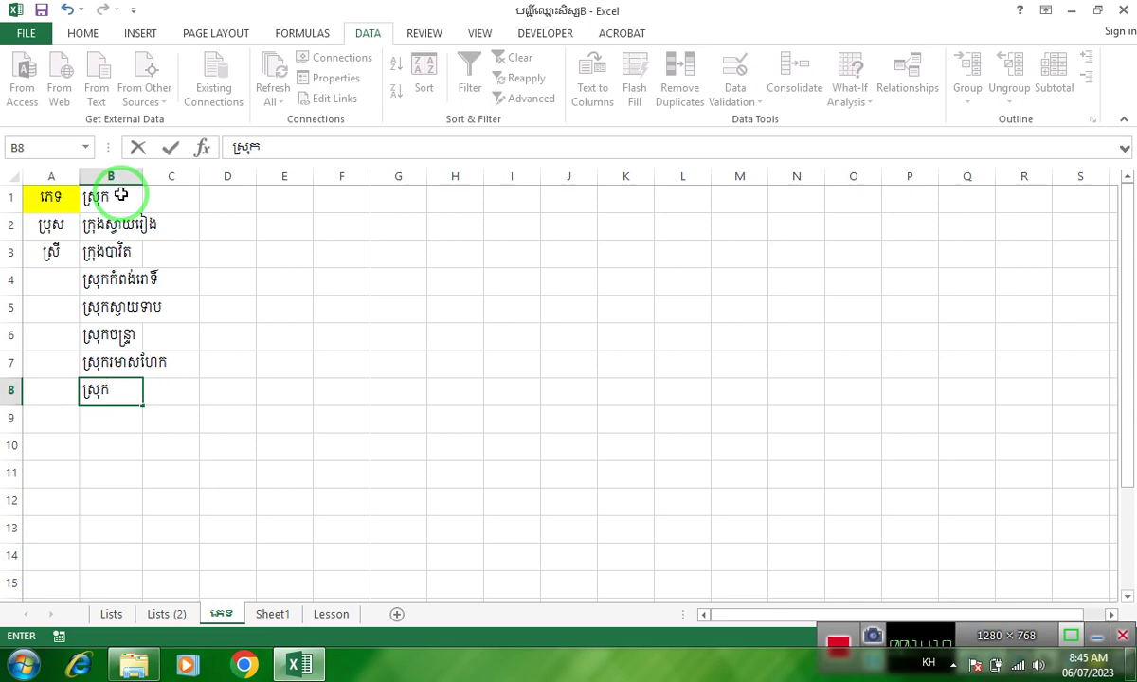
type("រំដួល")
key("Return")
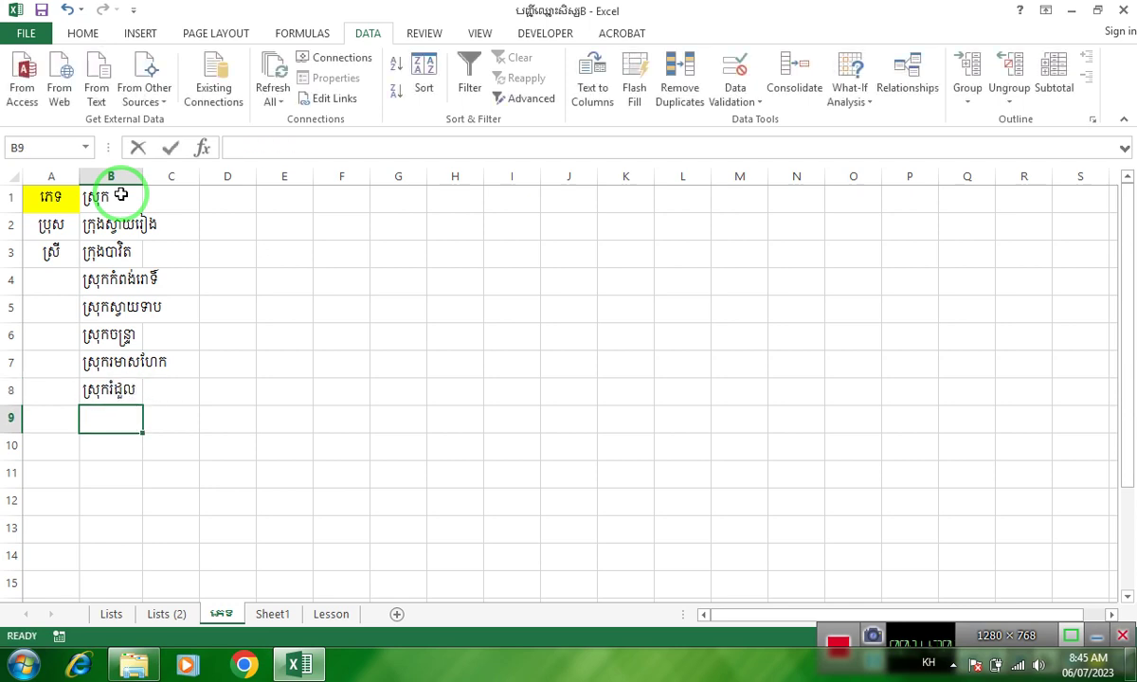
type("ស្រុកស្វាយ")
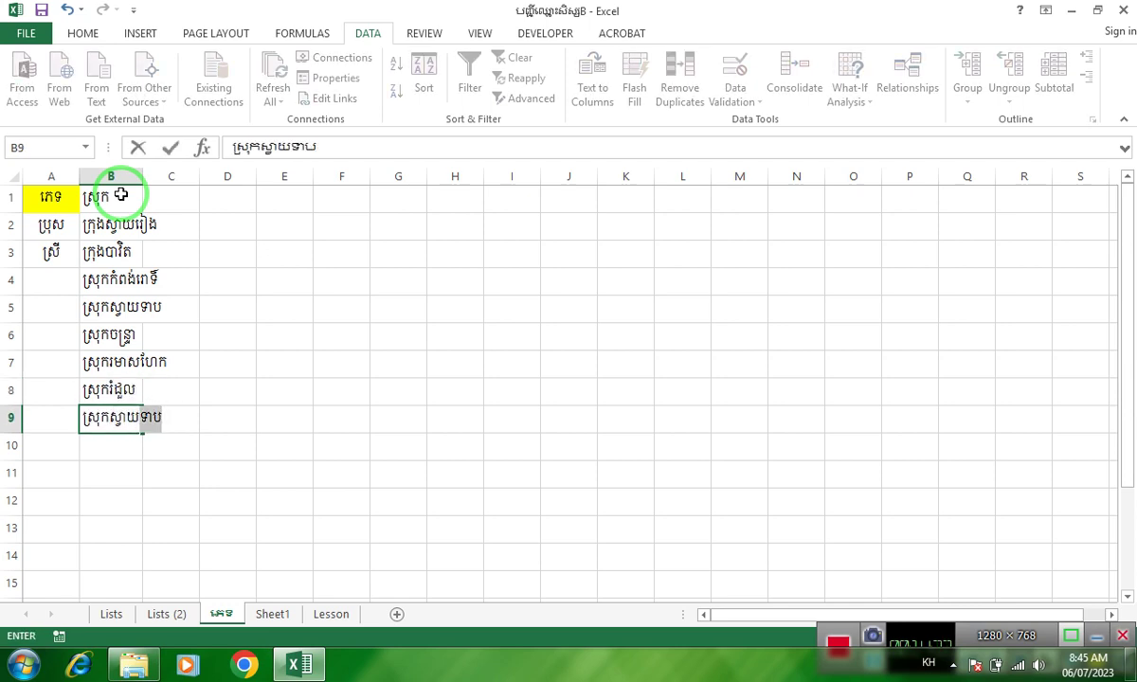
type("ជ្រ")
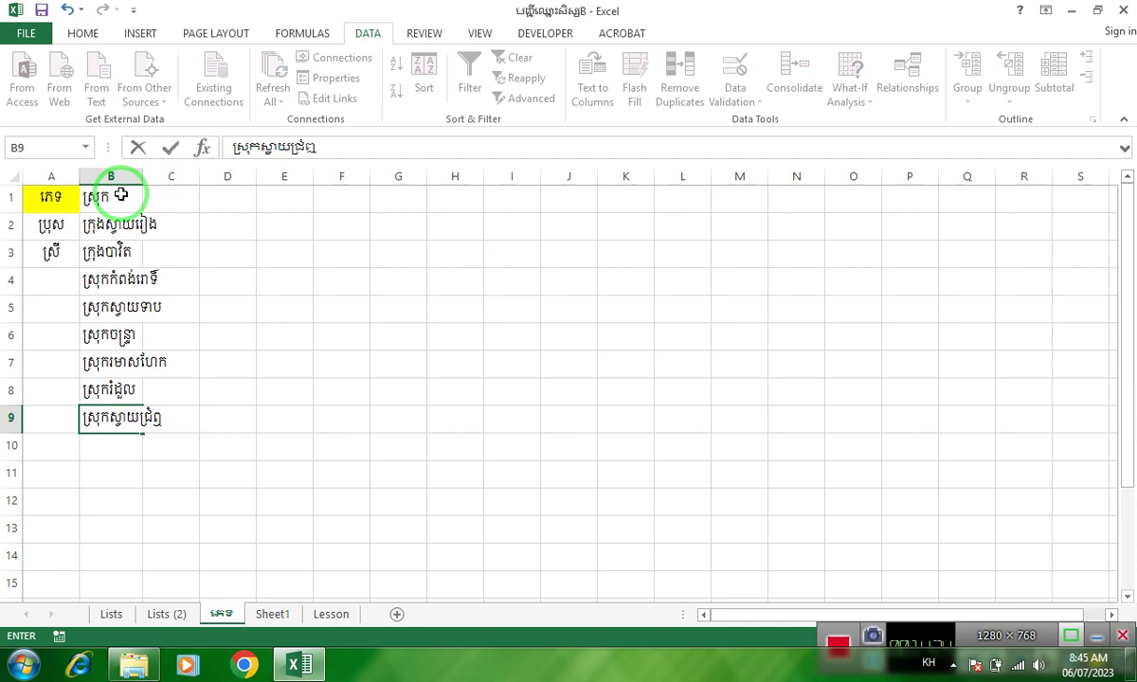
type("ំ")
key("Return")
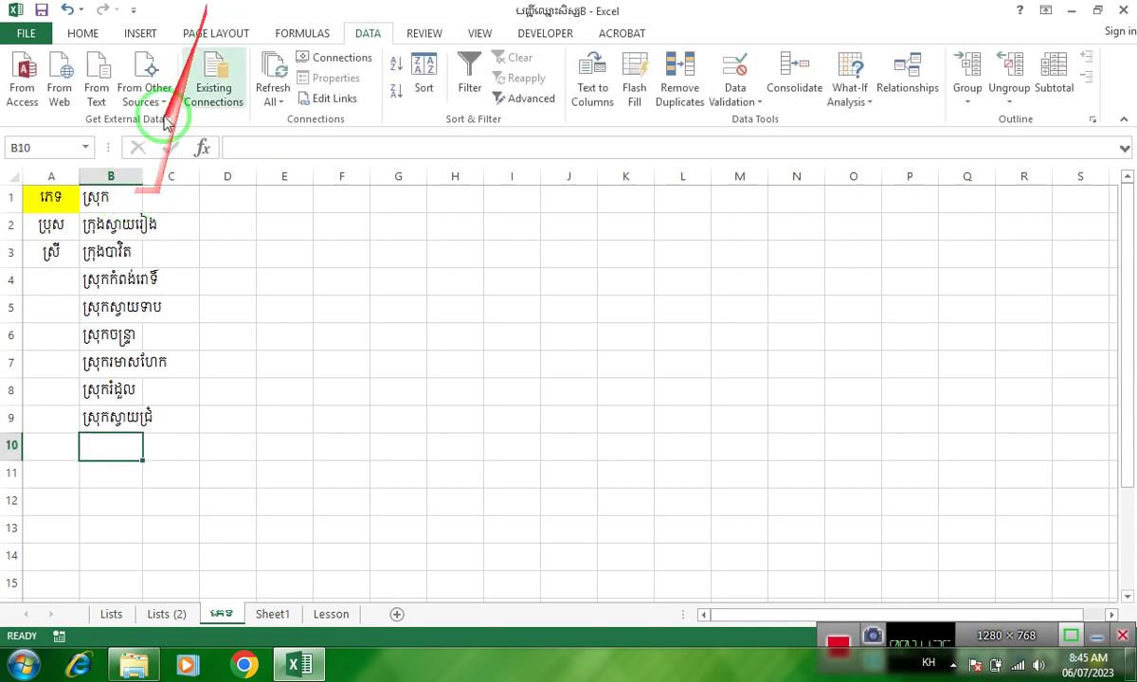
Step: Widen column B to fit the location names, and center B1:B9 horizontally and vertically
left_click_drag(140, 174, 160, 418)
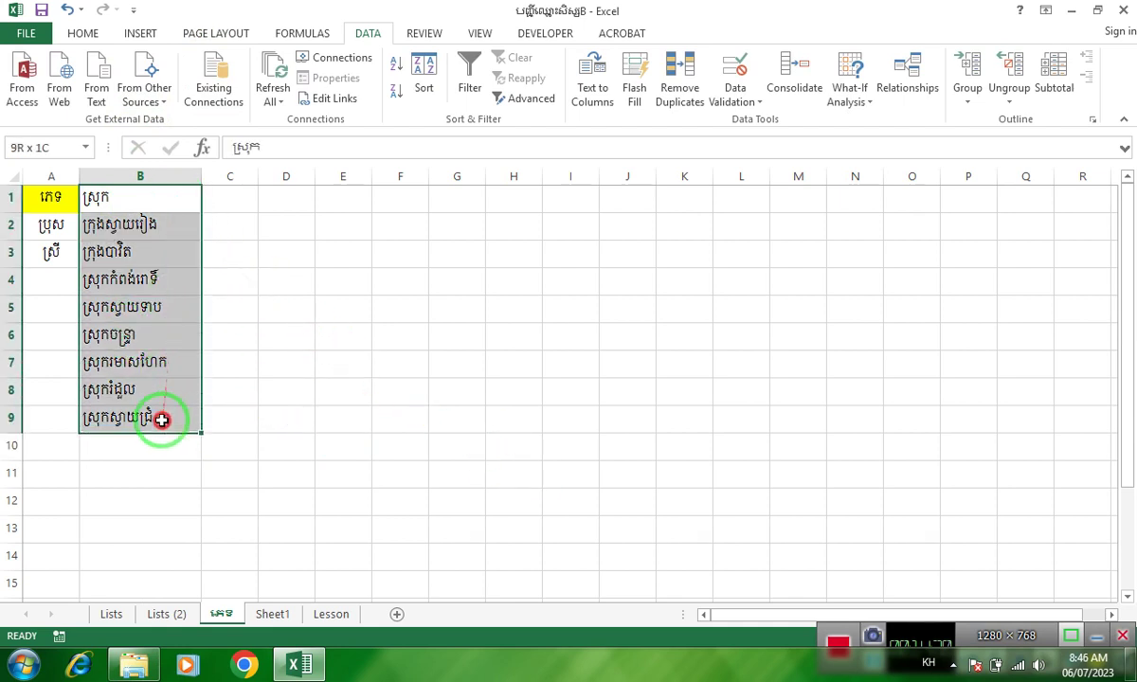
left_click(82, 33)
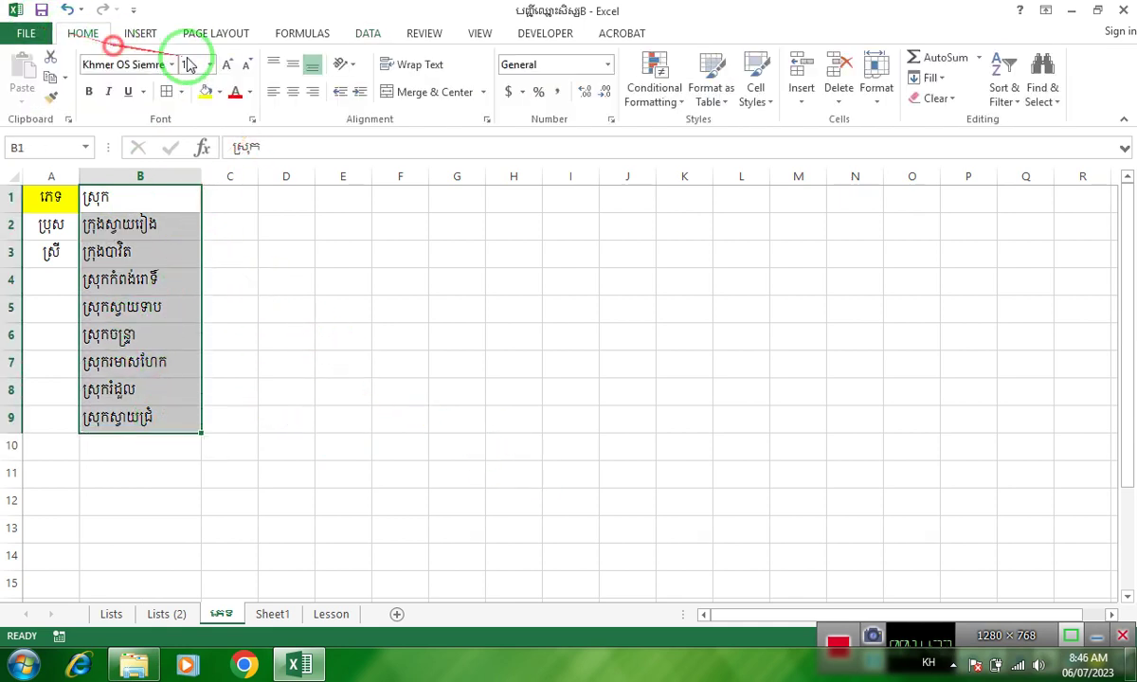
left_click(293, 92)
left_click(292, 65)
Step: Copy the yellow header formatting from A1 onto B1
left_click(49, 197)
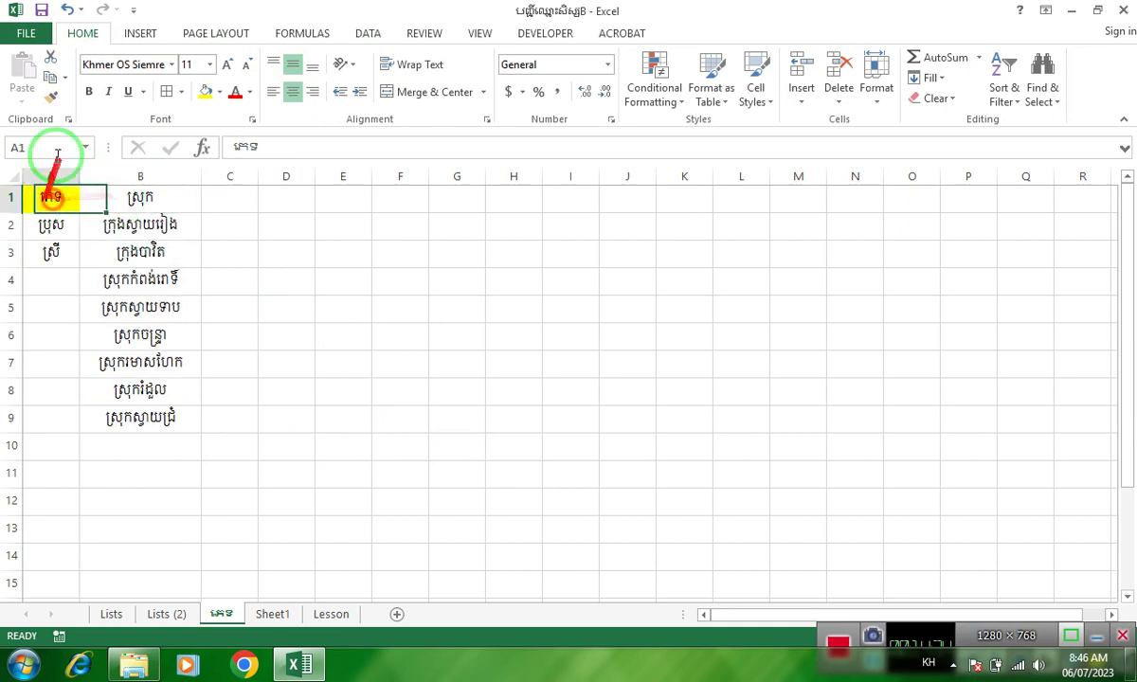
left_click(52, 97)
left_click(136, 196)
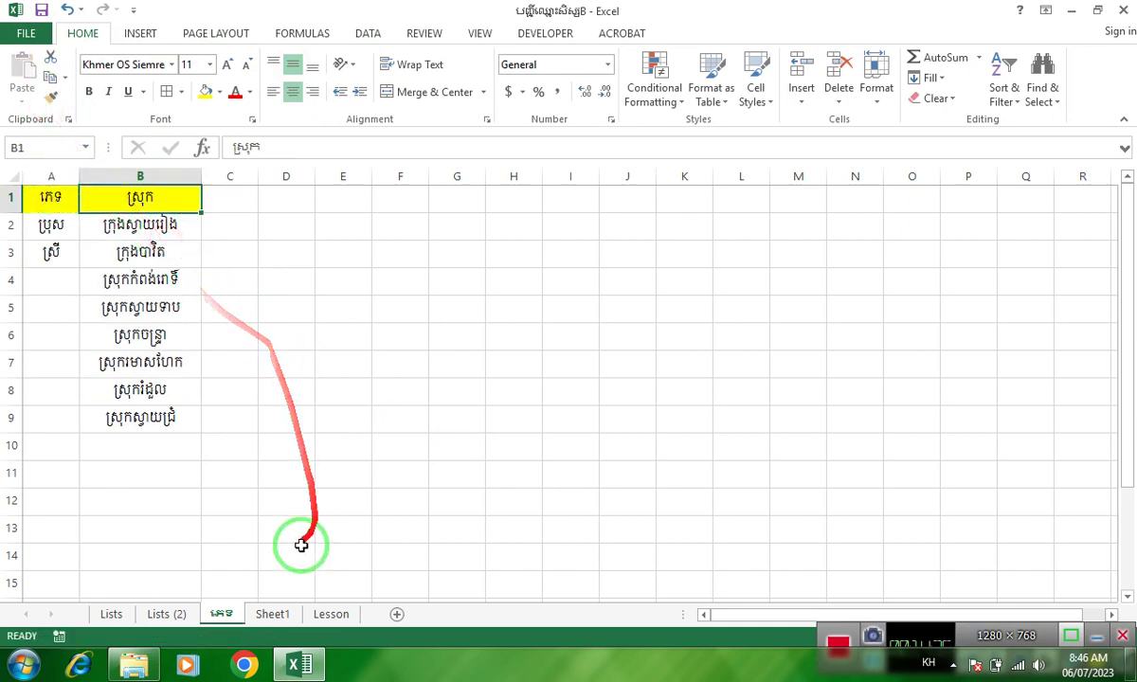
Step: On the Lists (2) sheet, clear the province entries in F9:F27
key("ctrl+Page_Up")
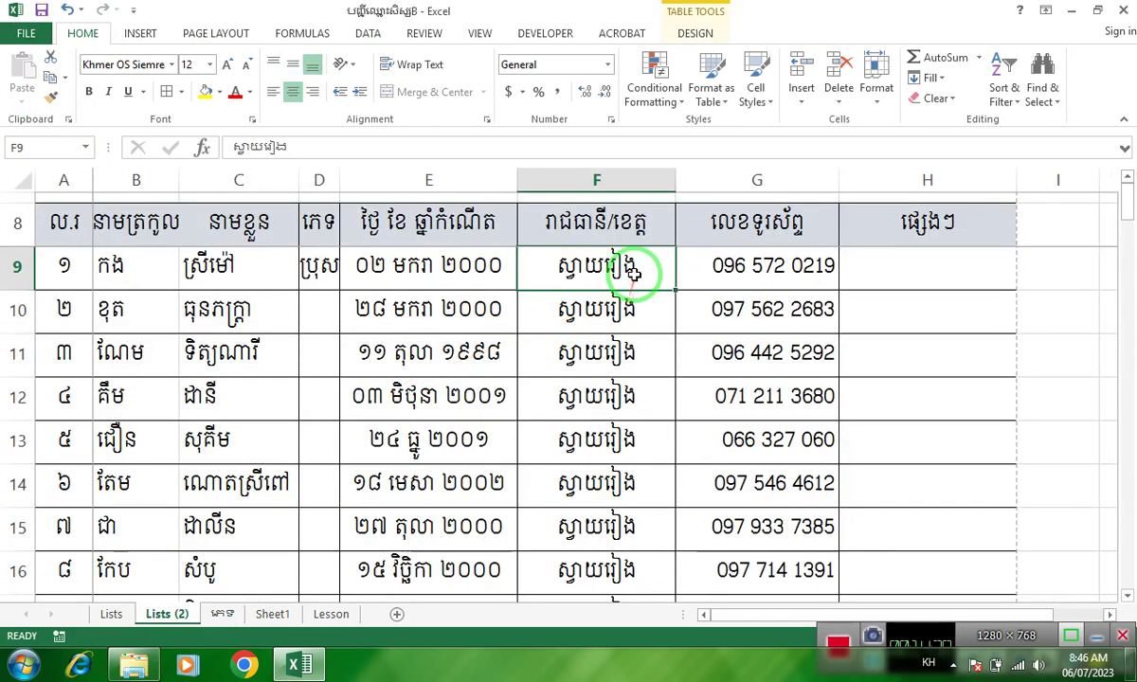
left_click_drag(630, 272, 635, 528)
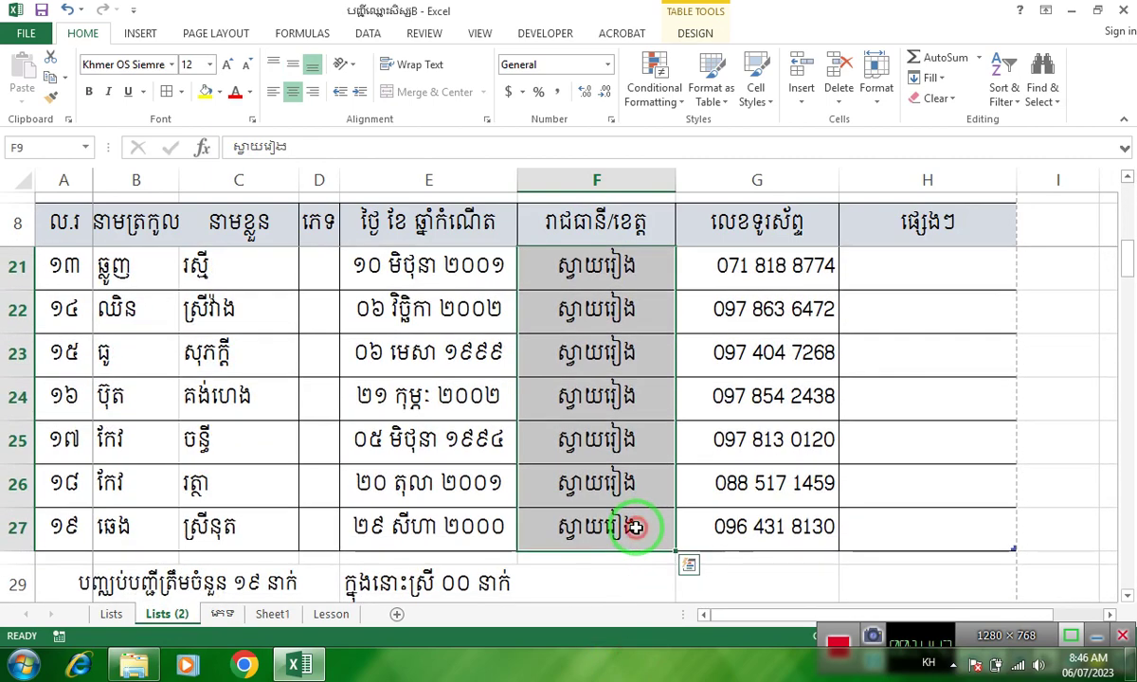
key("Delete")
left_click(683, 366)
scroll(682, 367, "up", 4)
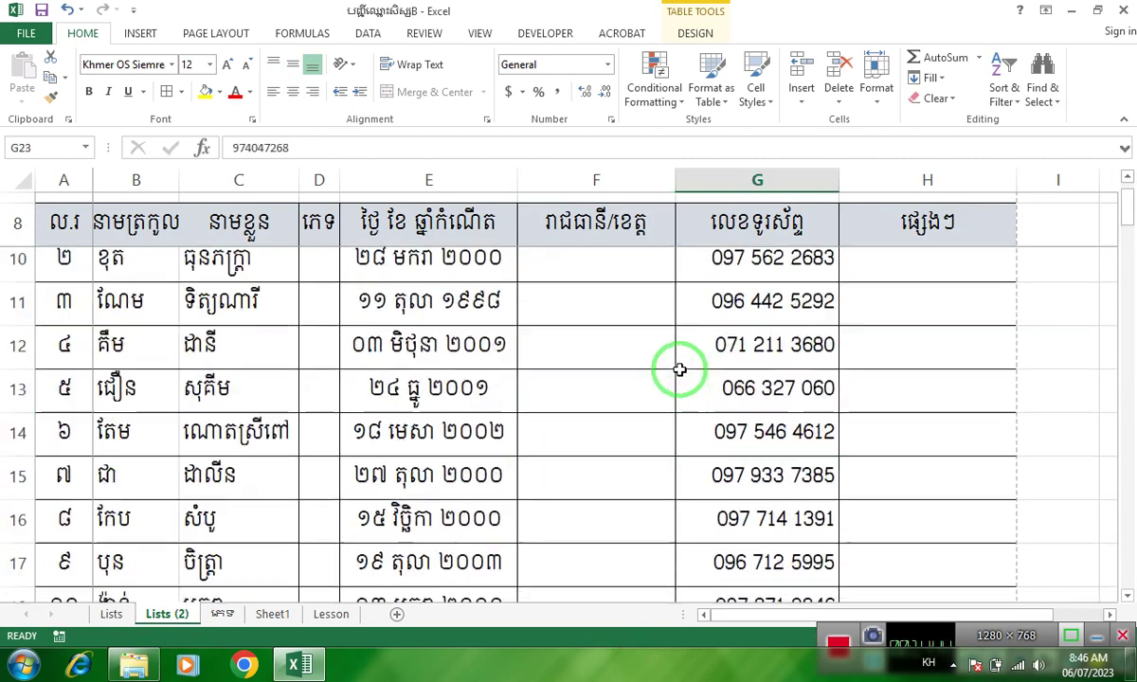
Step: Replace the province column header in F8 with ក្រុ/ស្រុក
left_click(608, 224)
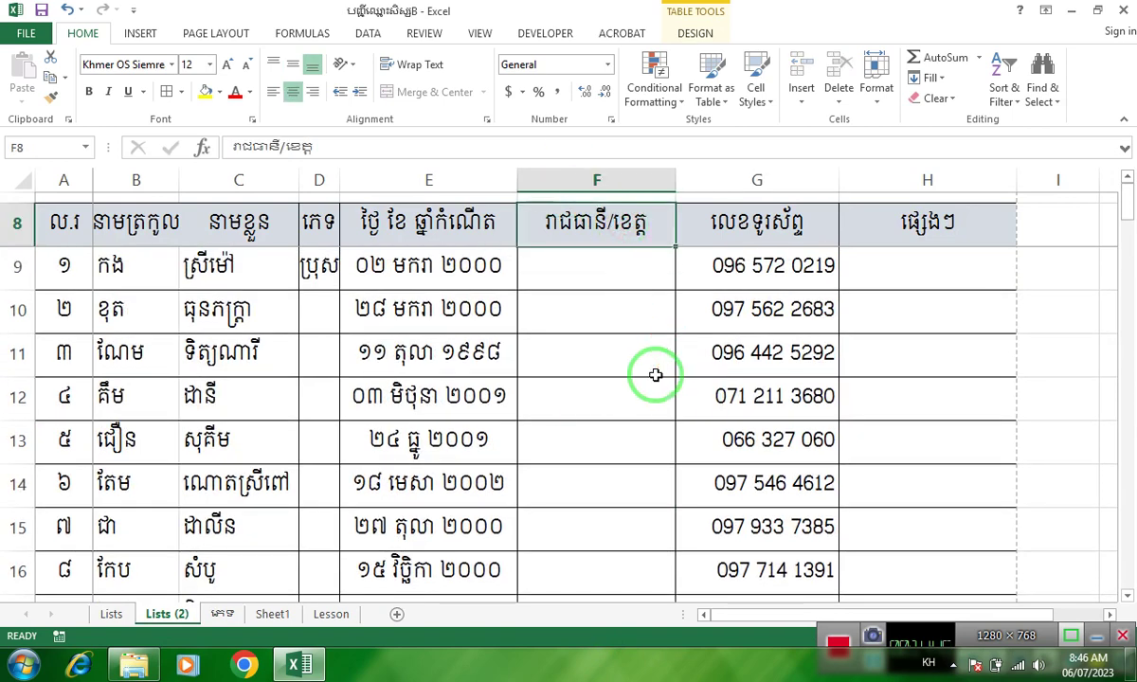
type("ក្រុង")
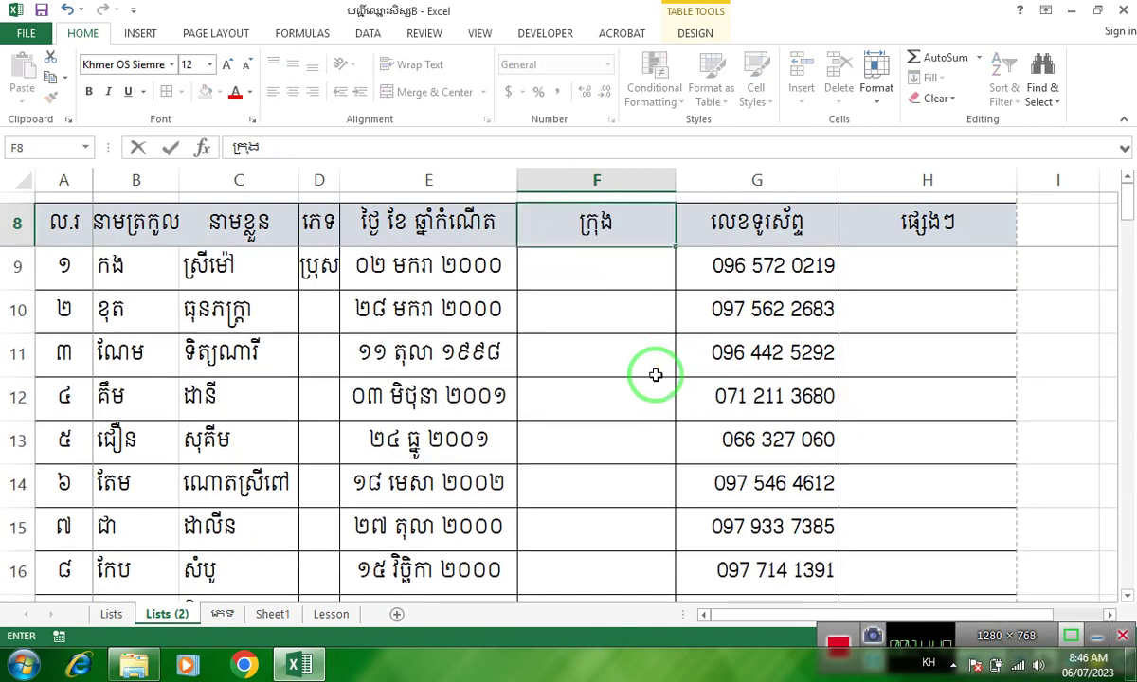
key("BackSpace")
key("BackSpace")
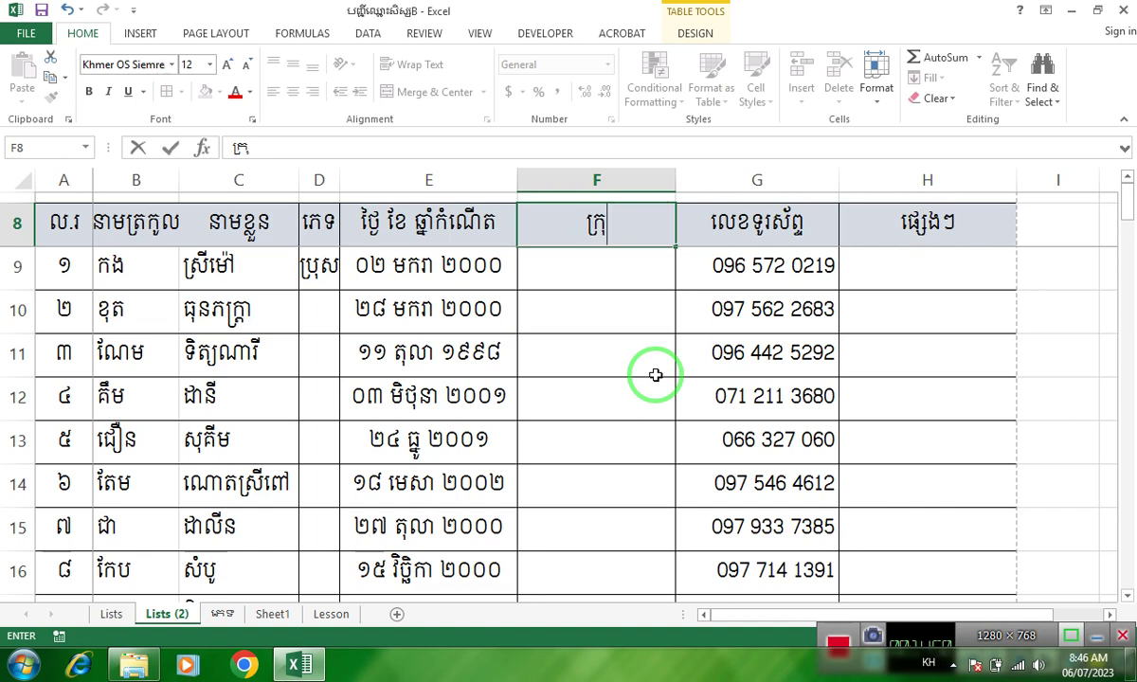
type("/ស្រុក")
key("Tab")
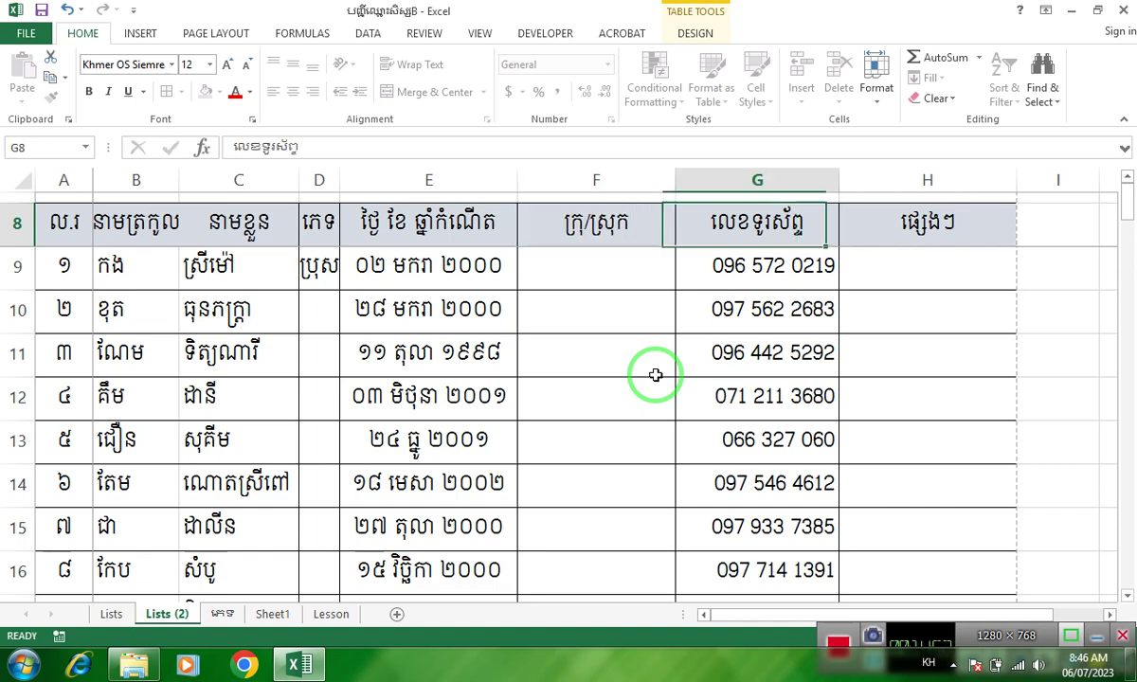
Step: Start a List validation rule for F9 on the Lists (2) sheet, with Ignore blank and In-cell dropdown turned off
left_click(638, 271)
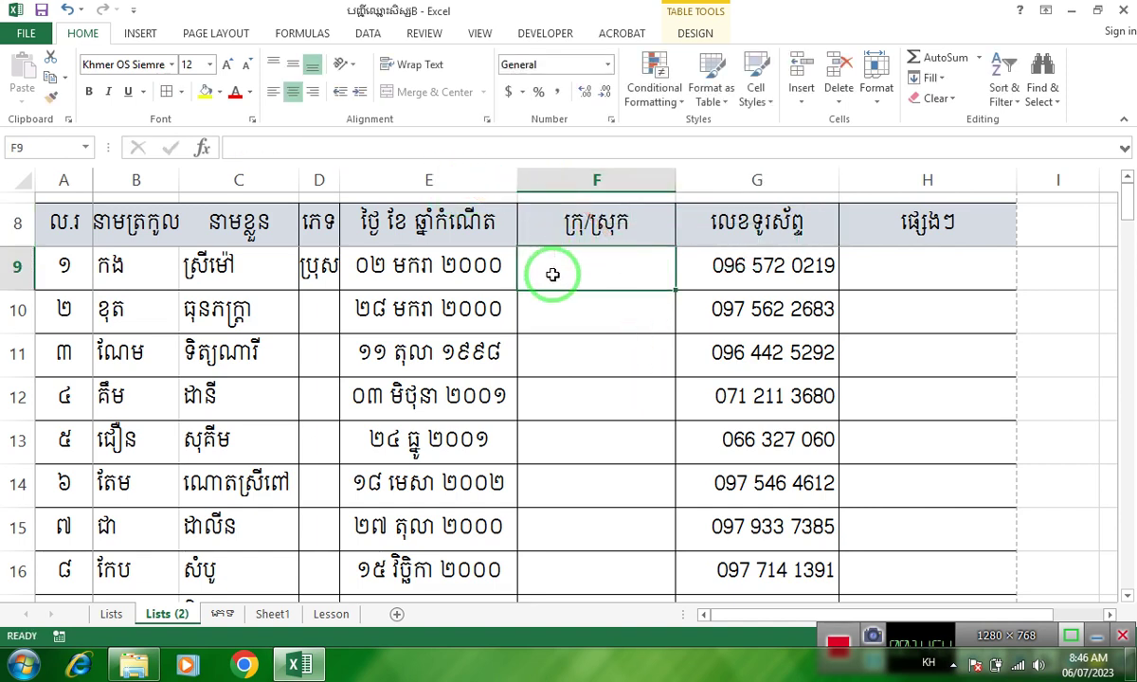
left_click(368, 35)
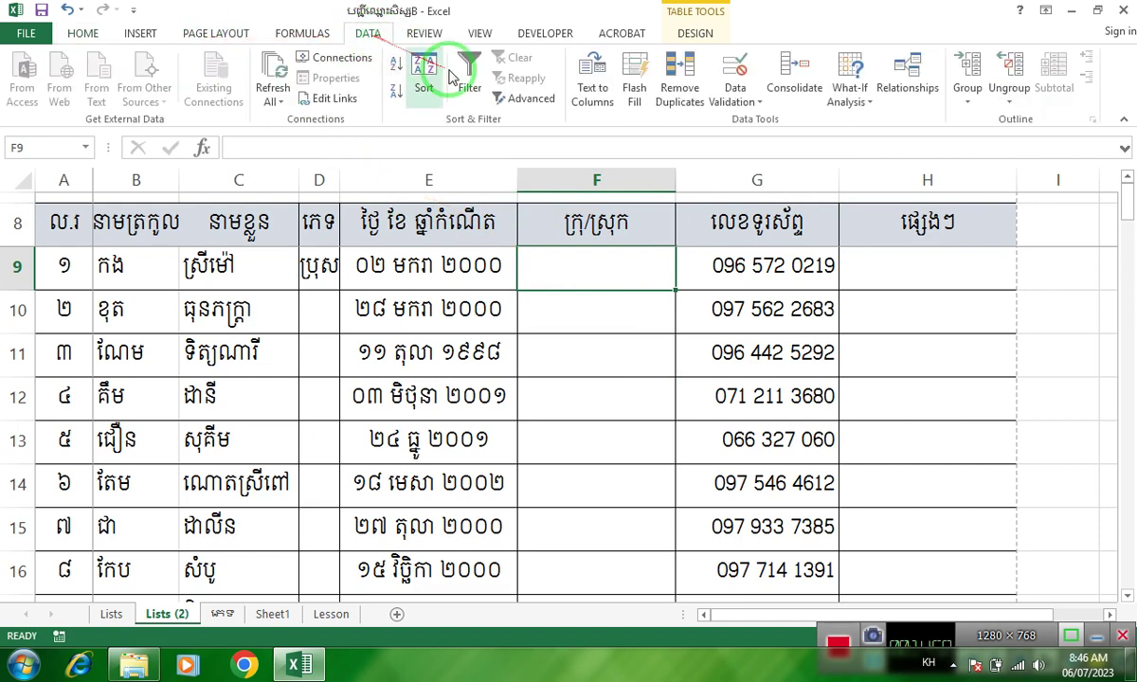
left_click(758, 100)
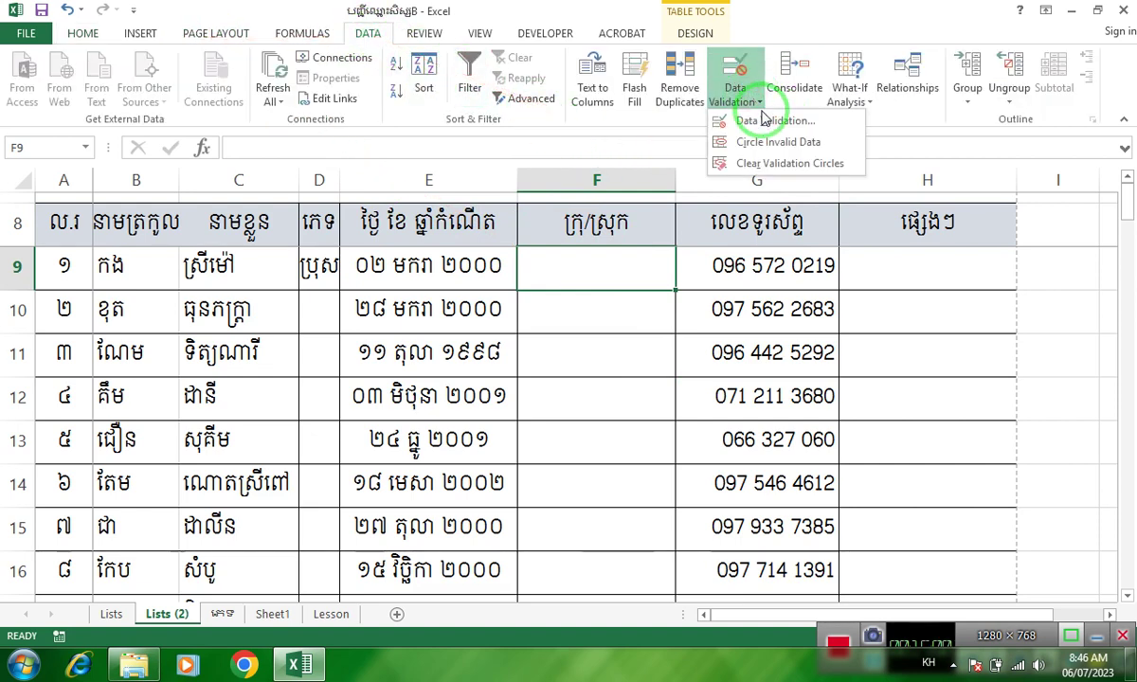
left_click(782, 123)
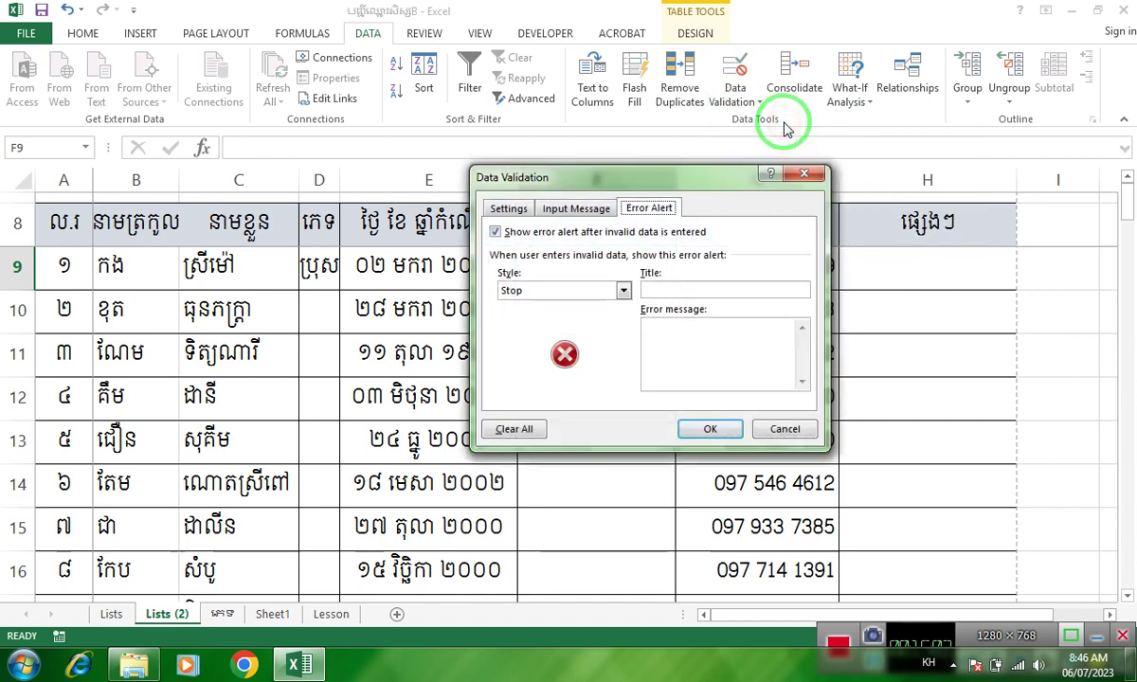
left_click(506, 208)
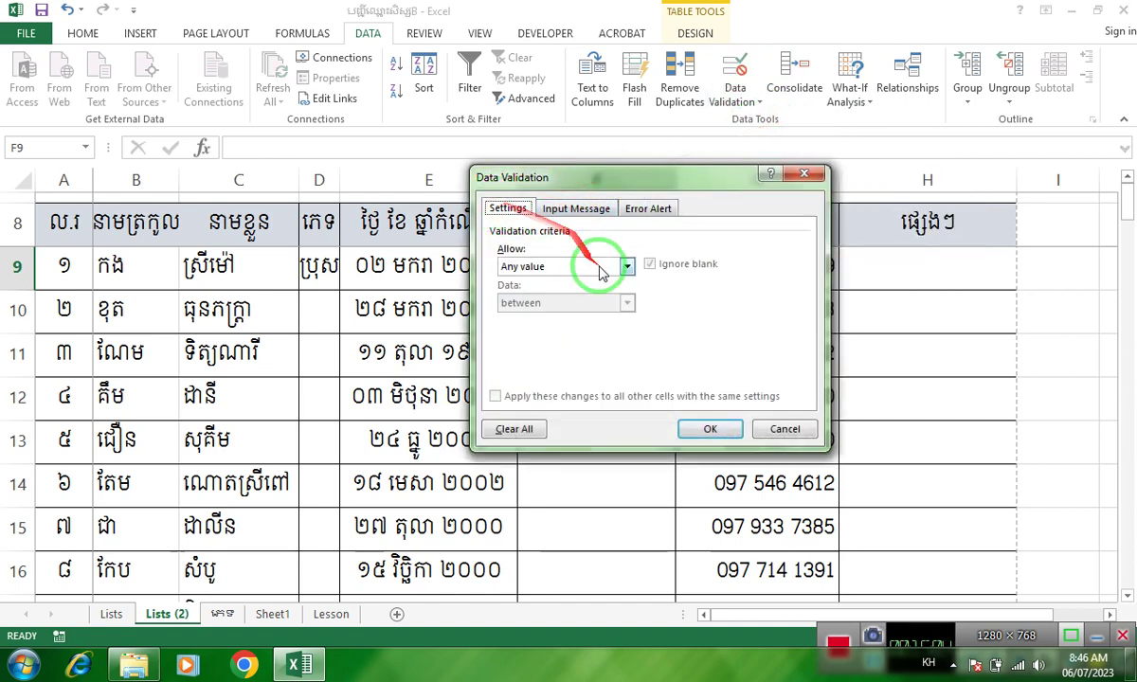
left_click(628, 268)
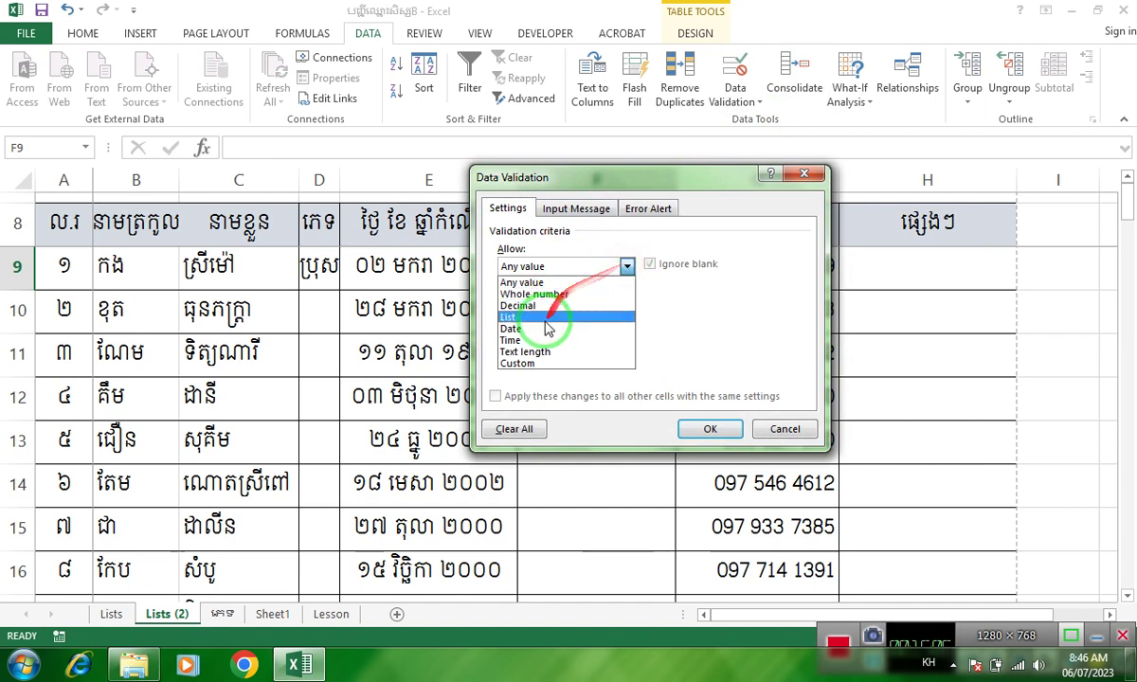
left_click(575, 319)
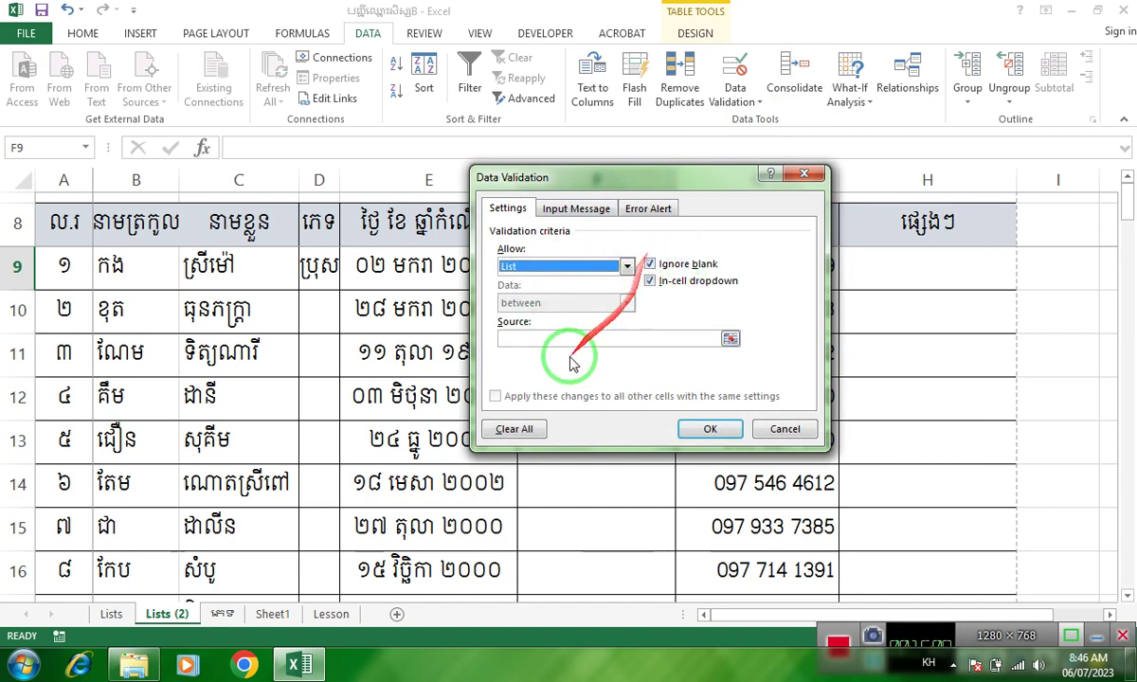
left_click(665, 261)
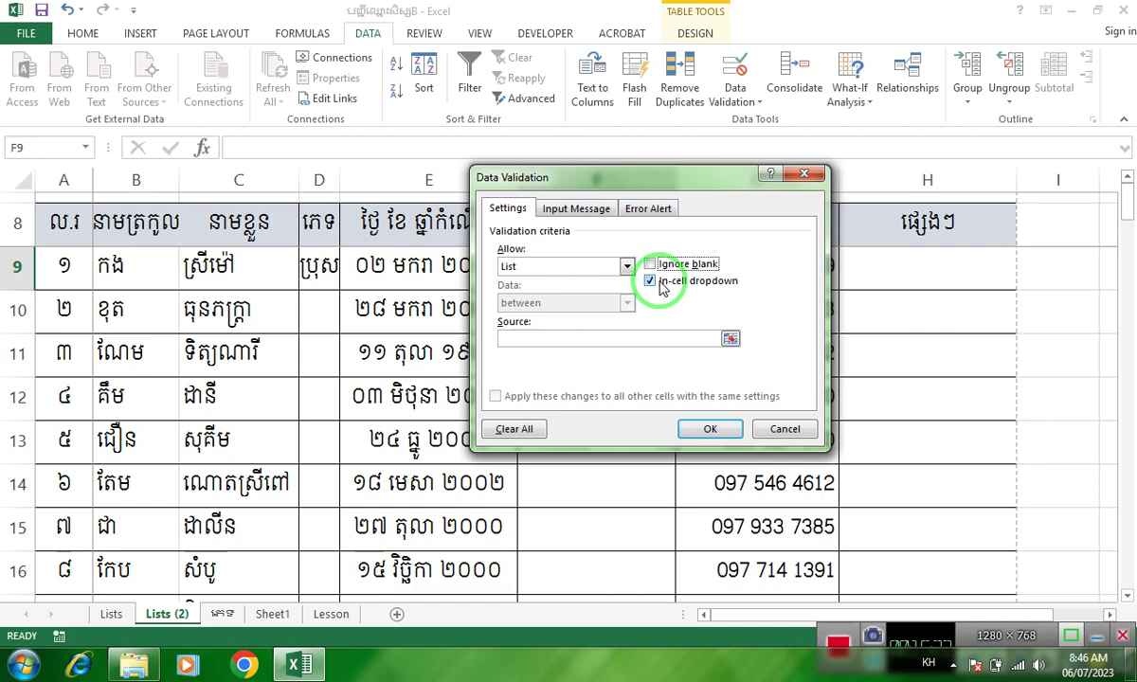
left_click(659, 287)
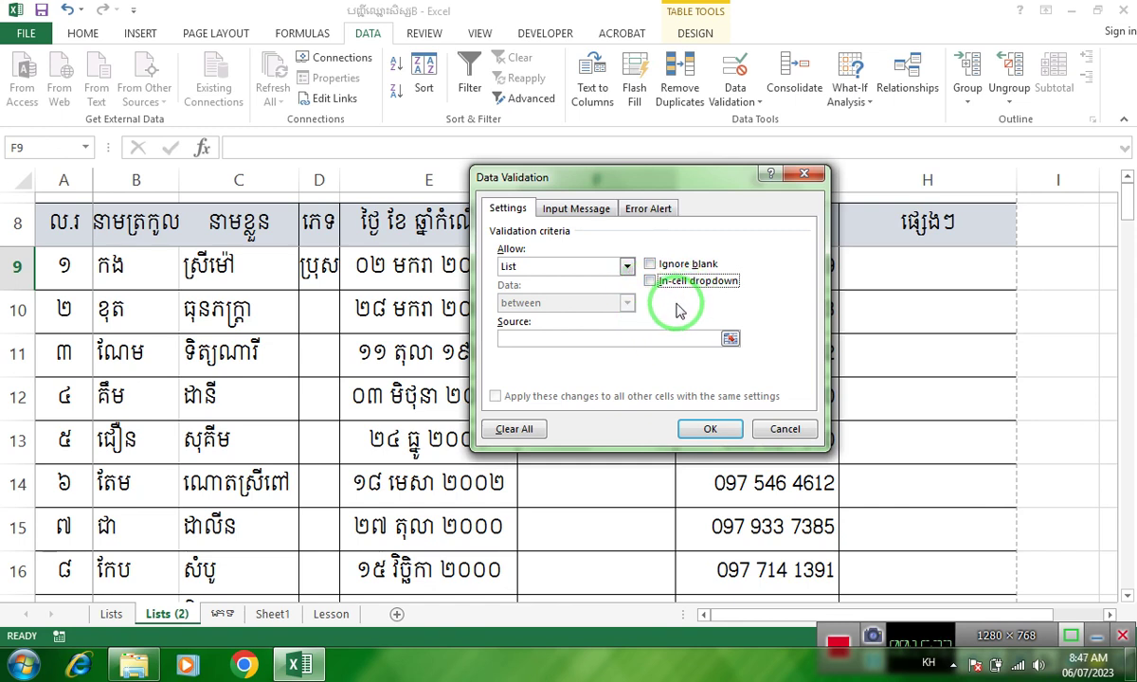
Step: Set the validation source for F9 to the city and district names in B2:B9 of the ភេទ sheet
left_click(579, 216)
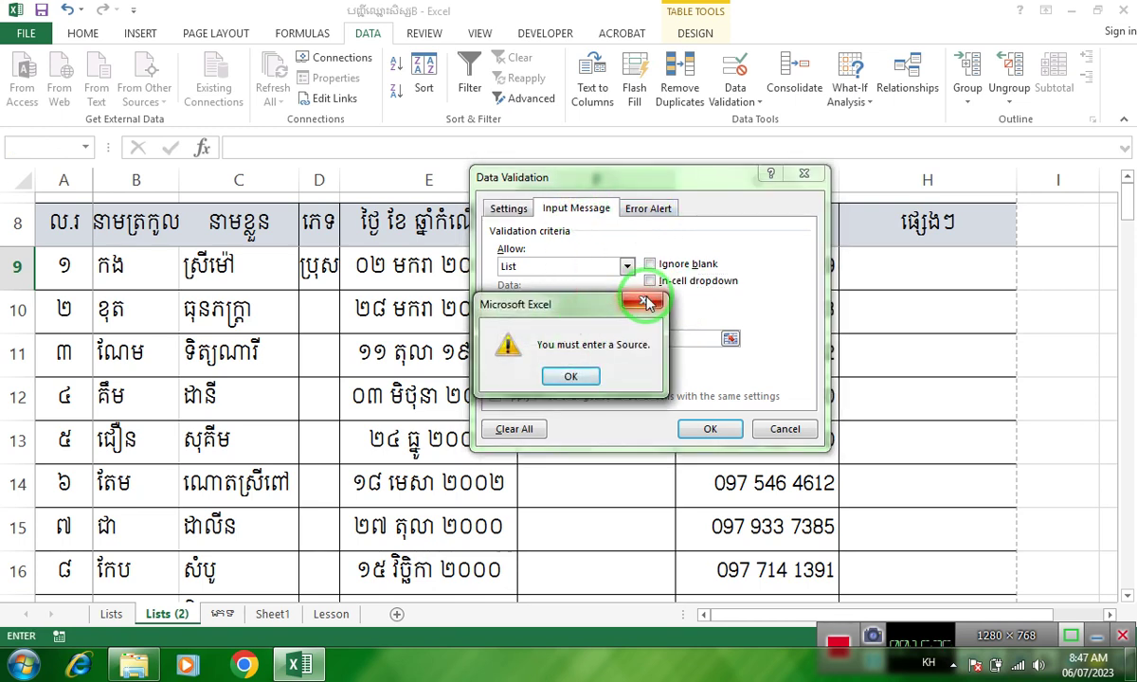
left_click(571, 376)
left_click(730, 339)
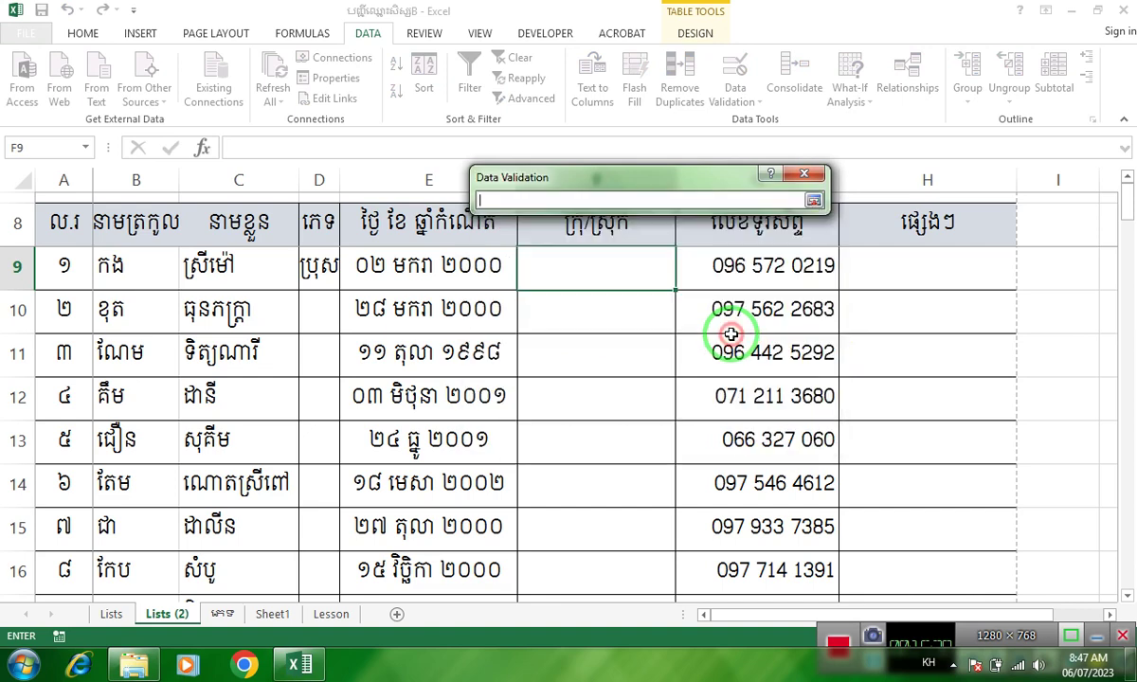
left_click(223, 614)
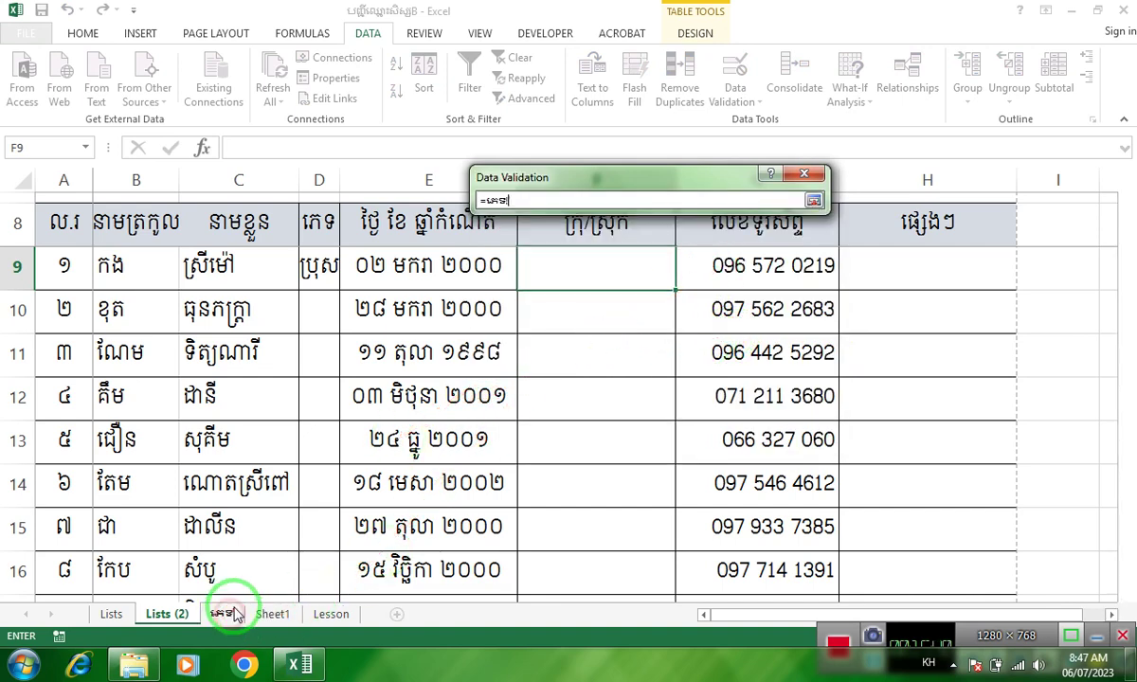
left_click_drag(173, 220, 145, 419)
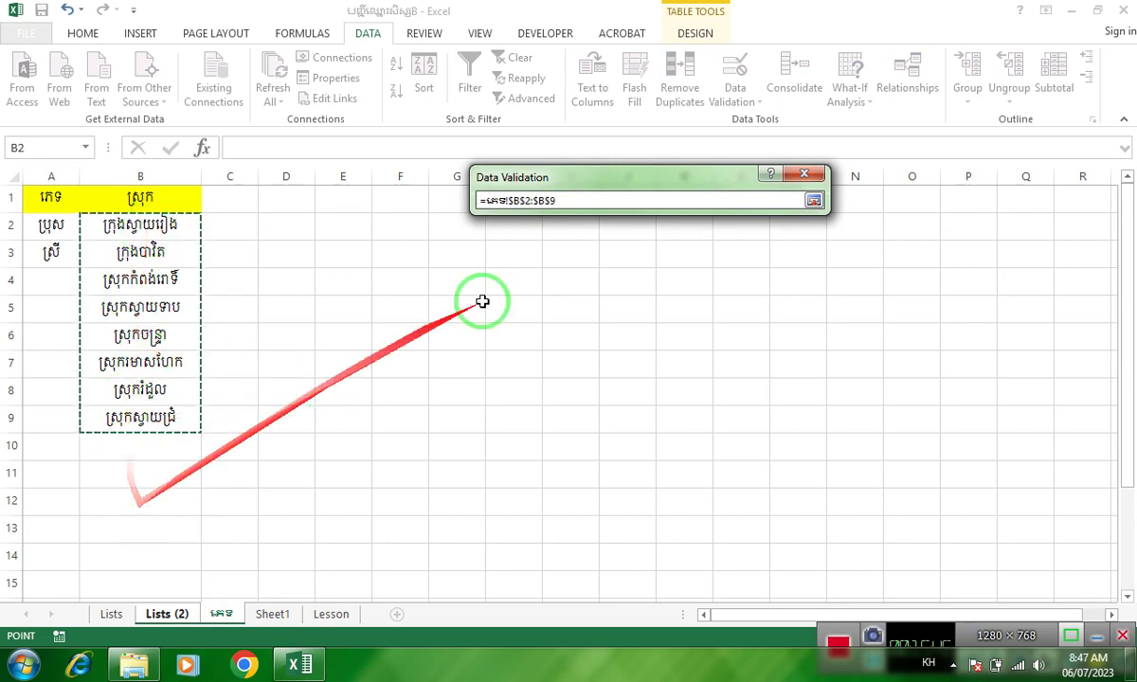
left_click(812, 200)
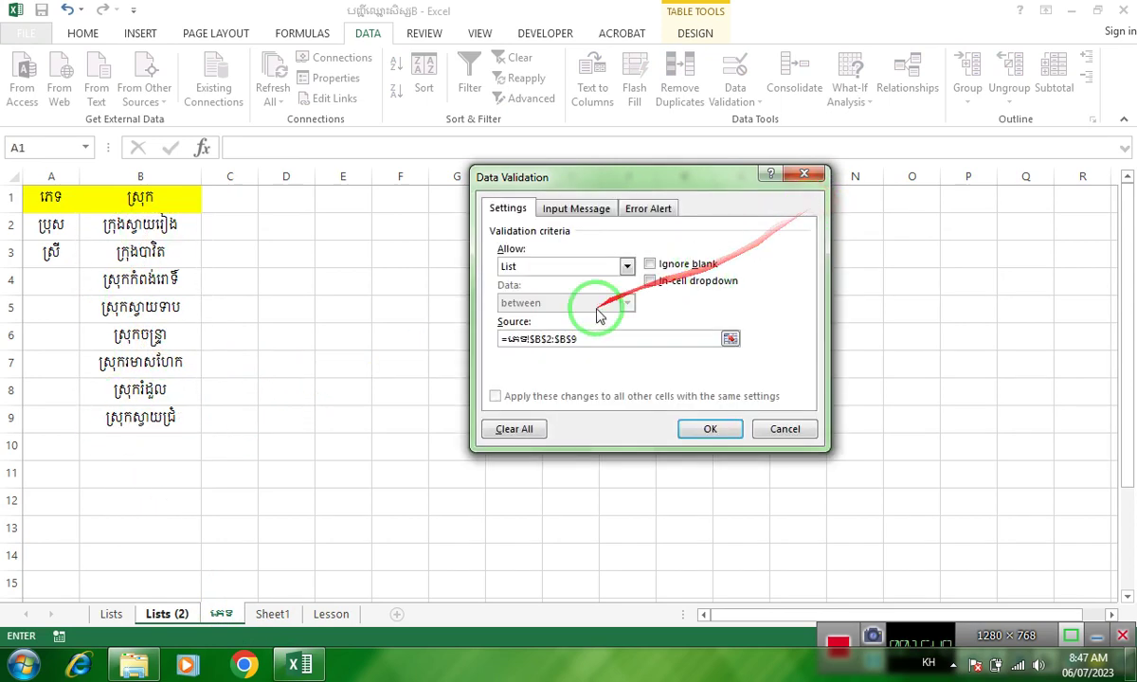
left_click(580, 208)
left_click(544, 288)
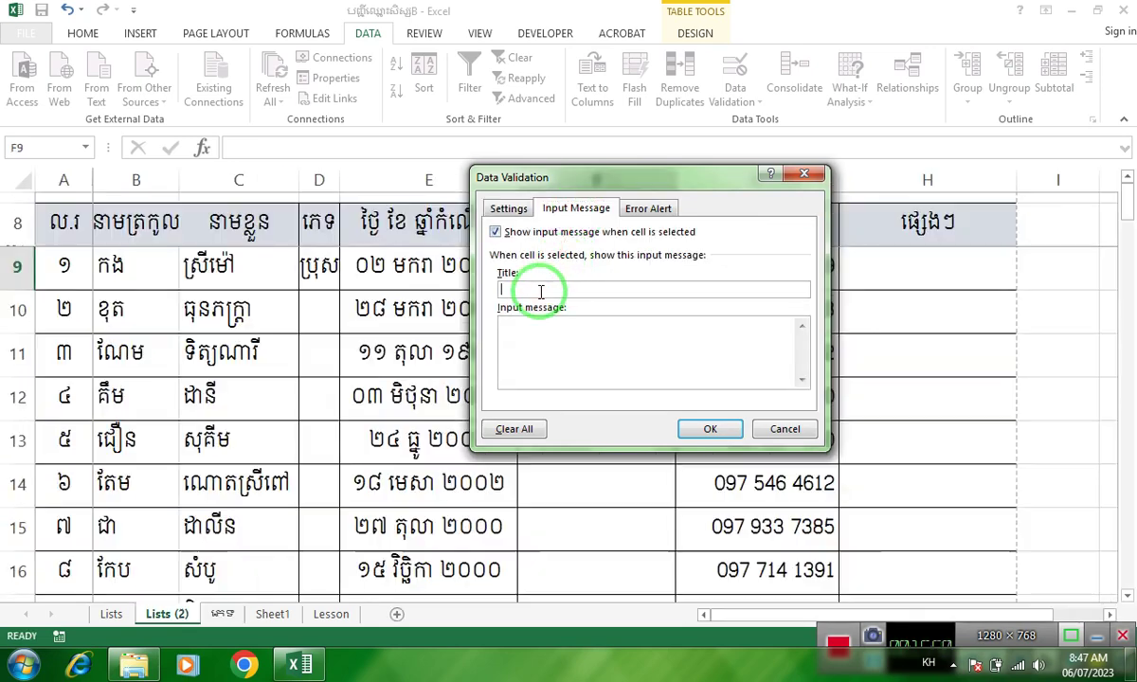
type("ស្រី")
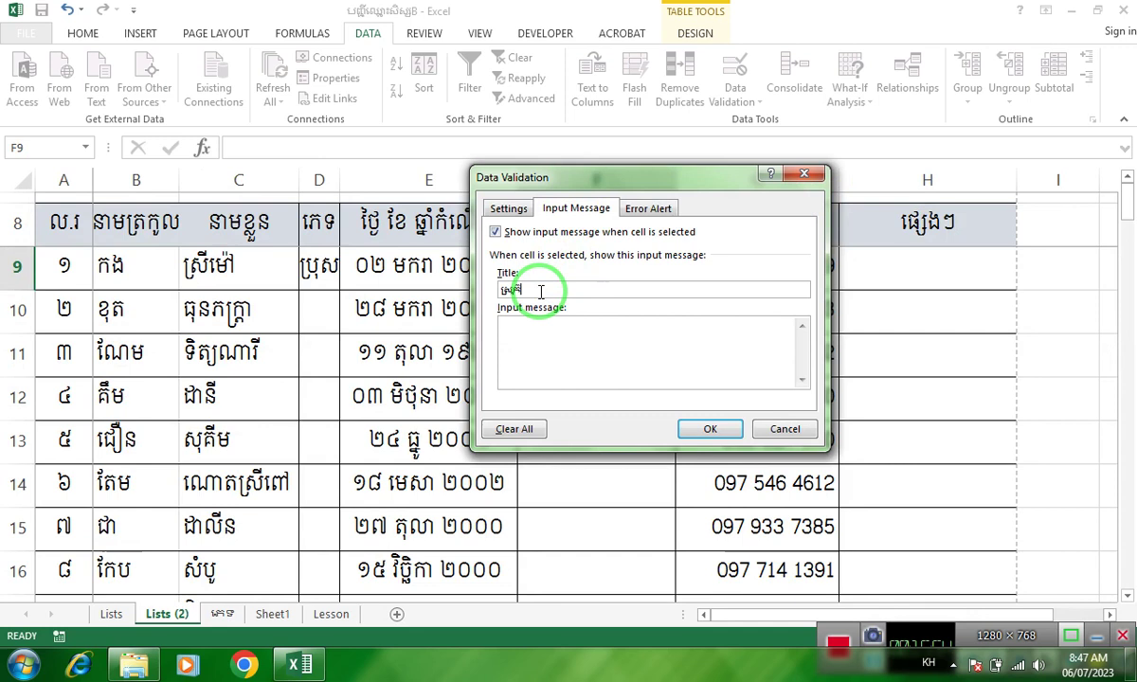
right_click(541, 291)
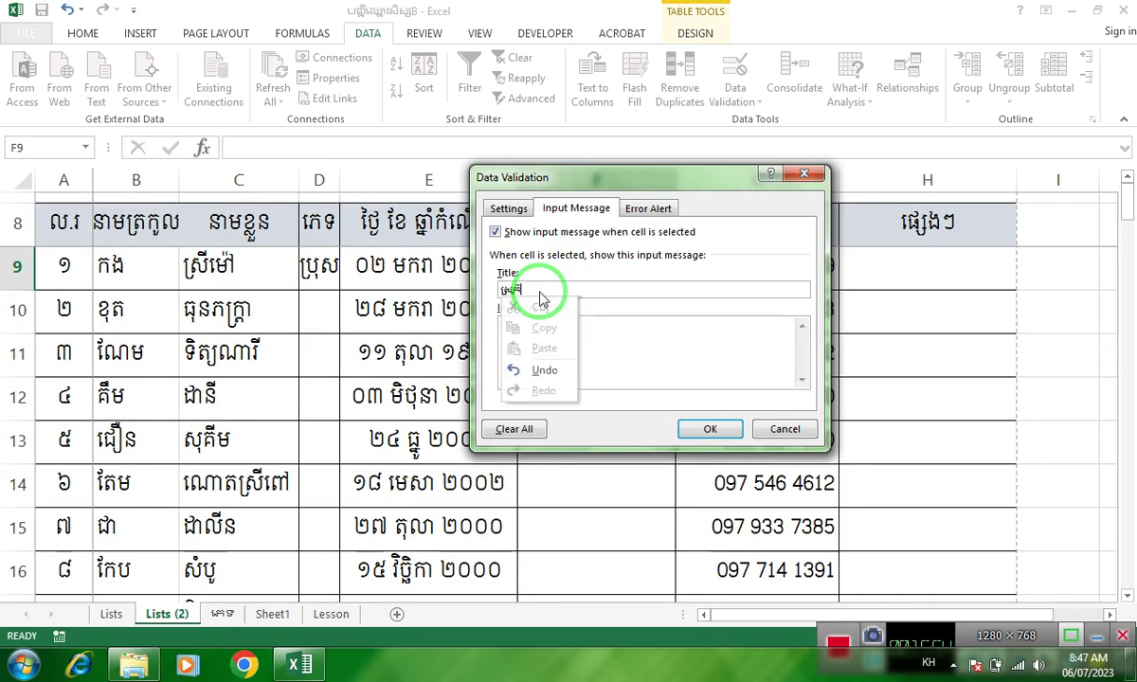
key("Escape")
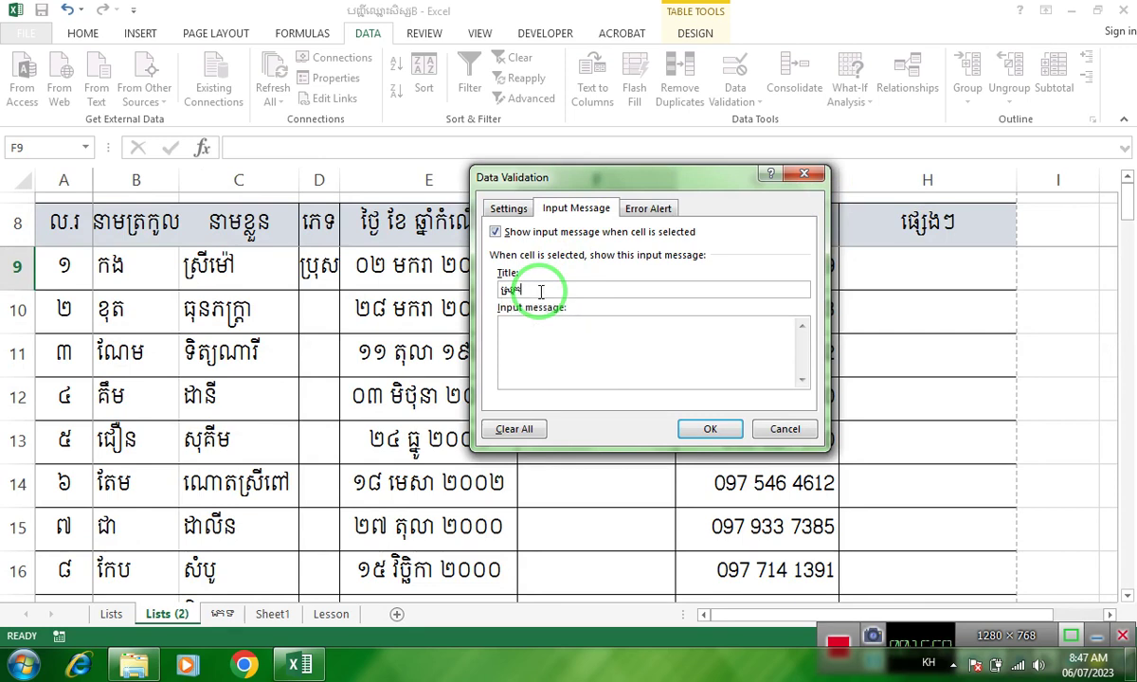
left_click_drag(540, 291, 438, 298)
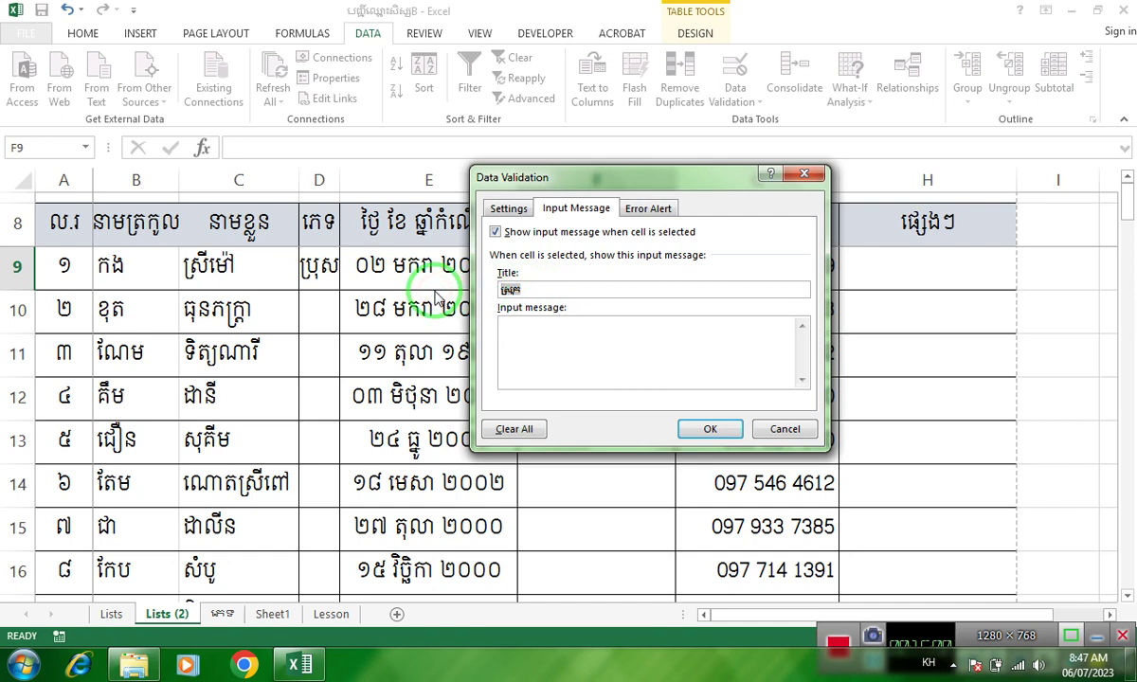
key("BackSpace")
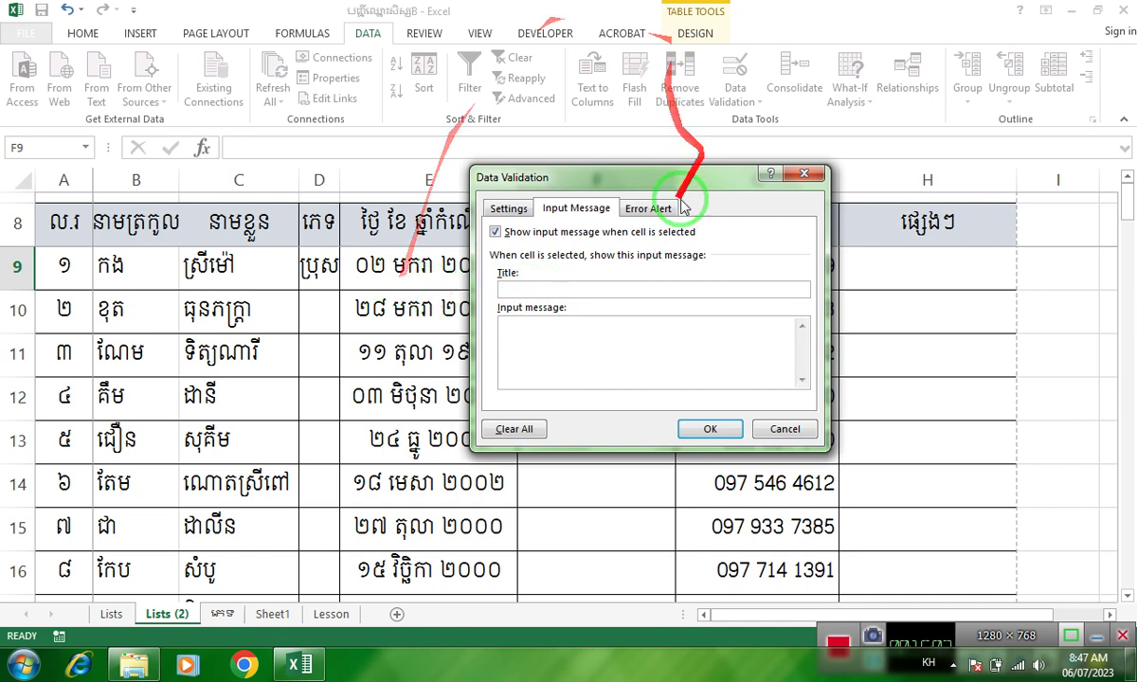
Step: Add a Stop error alert with the message ពិនិត្យឡើងវិញ and apply the validation rule to F9
left_click(648, 208)
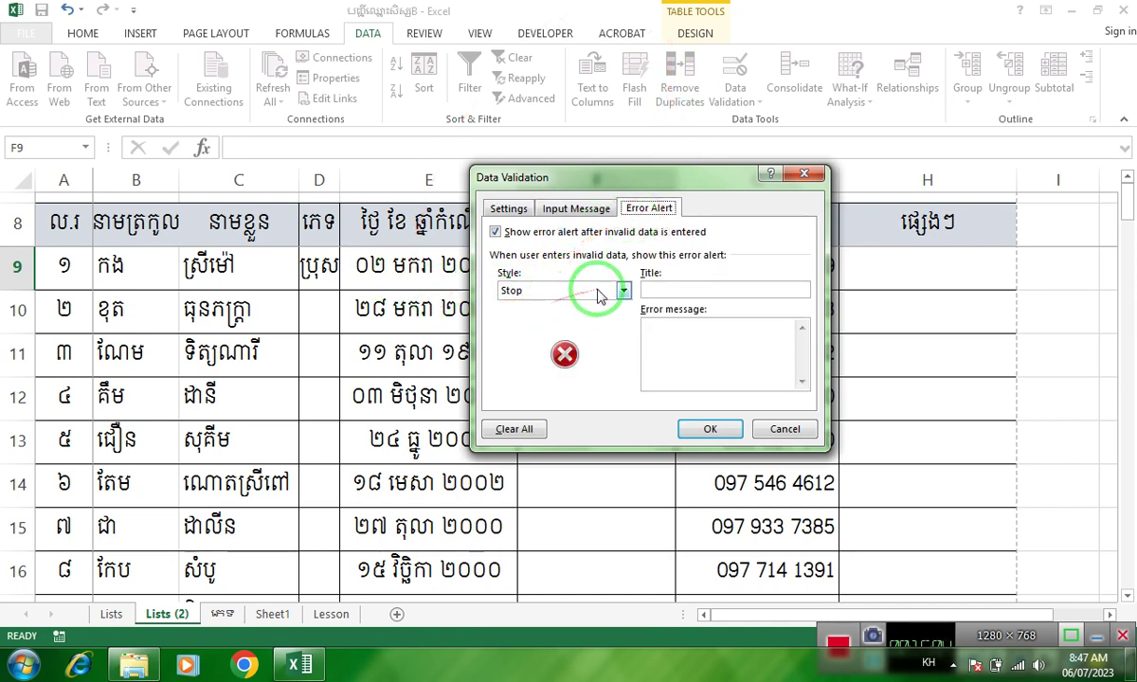
left_click(674, 320)
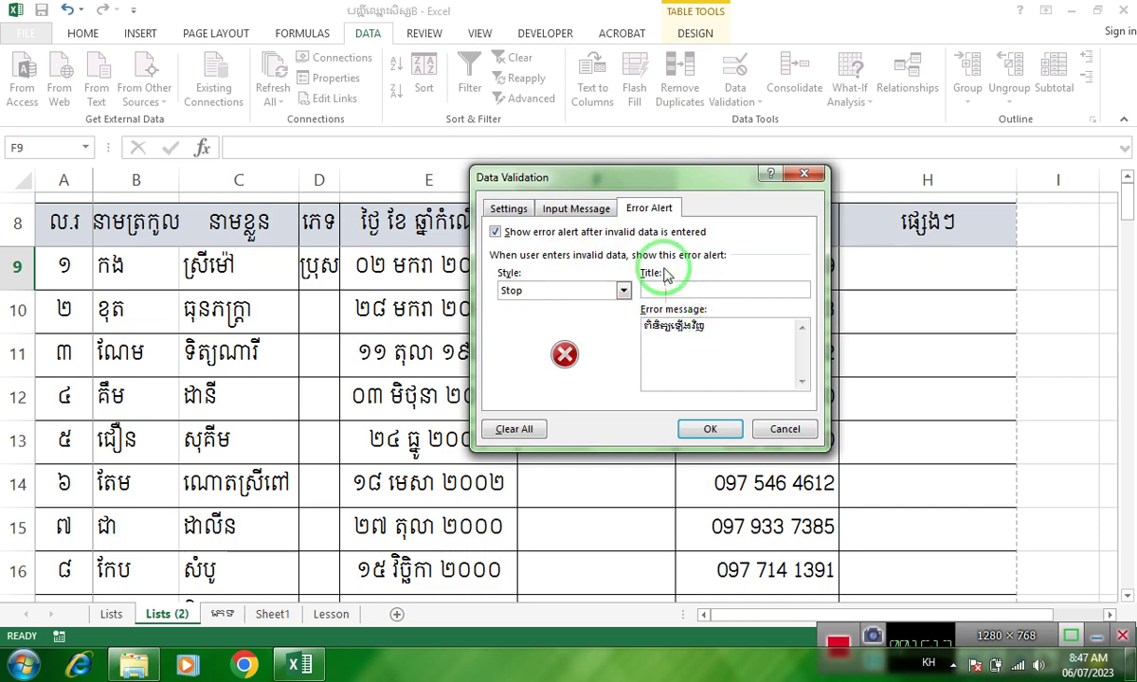
left_click(712, 428)
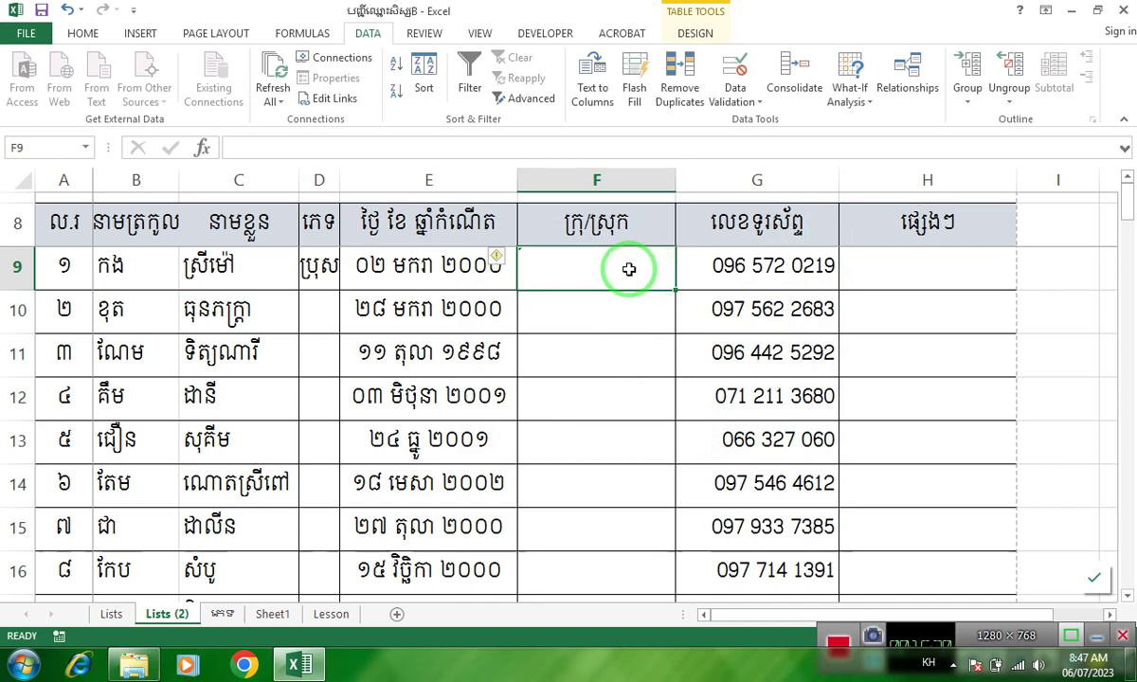
Step: Correct the column header in F8 to ក្រុង/ស្រុក
double_click(588, 224)
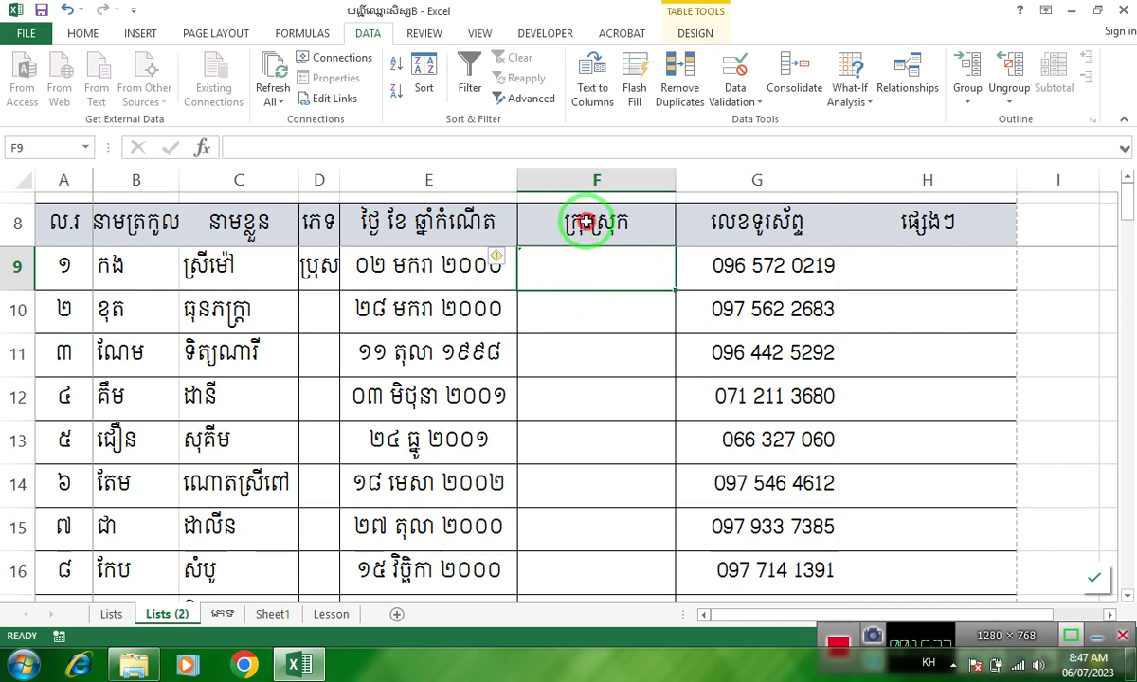
type("ង/")
left_click(596, 312)
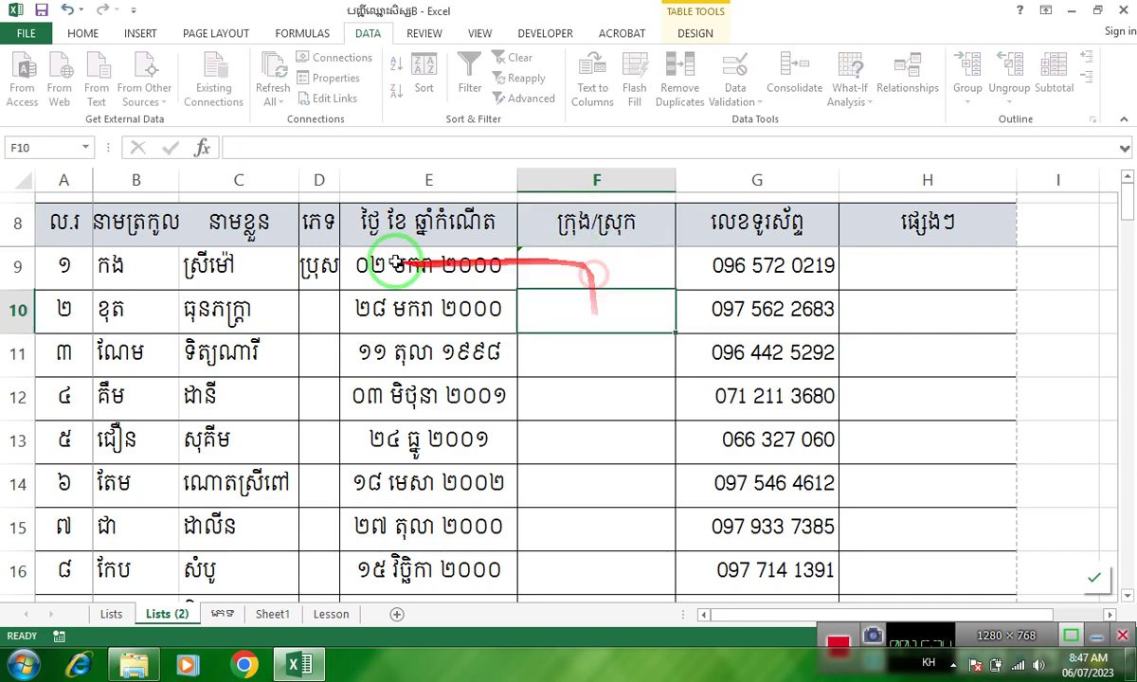
Step: Compare the gender dropdown in D9 with the city/district cell F9
left_click(330, 273)
left_click(347, 281)
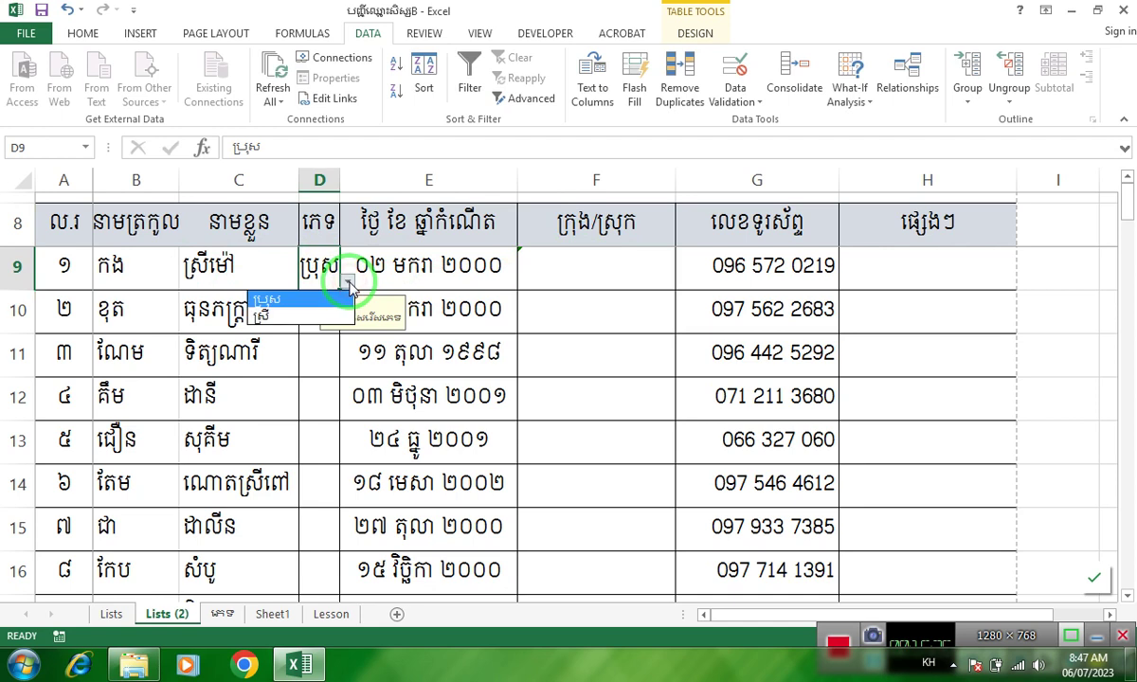
left_click(587, 268)
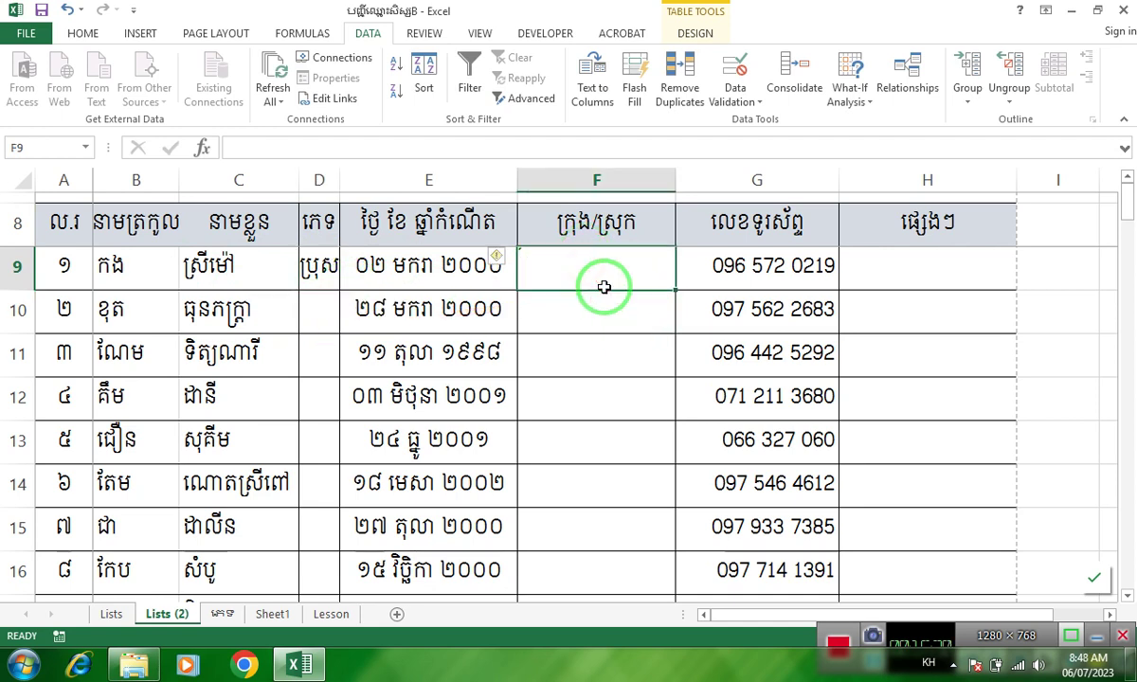
Step: Try to enter ស្វាយជ្រំ in F9 to test the validation rule
type("ស្វាយជ")
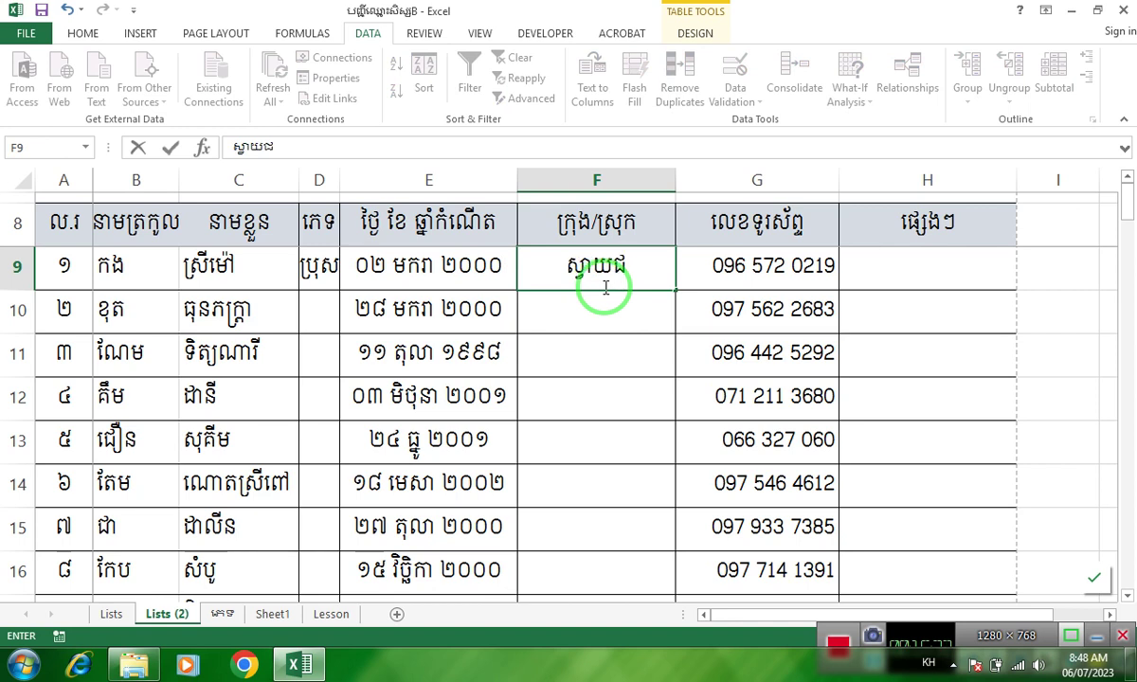
type("្រំ")
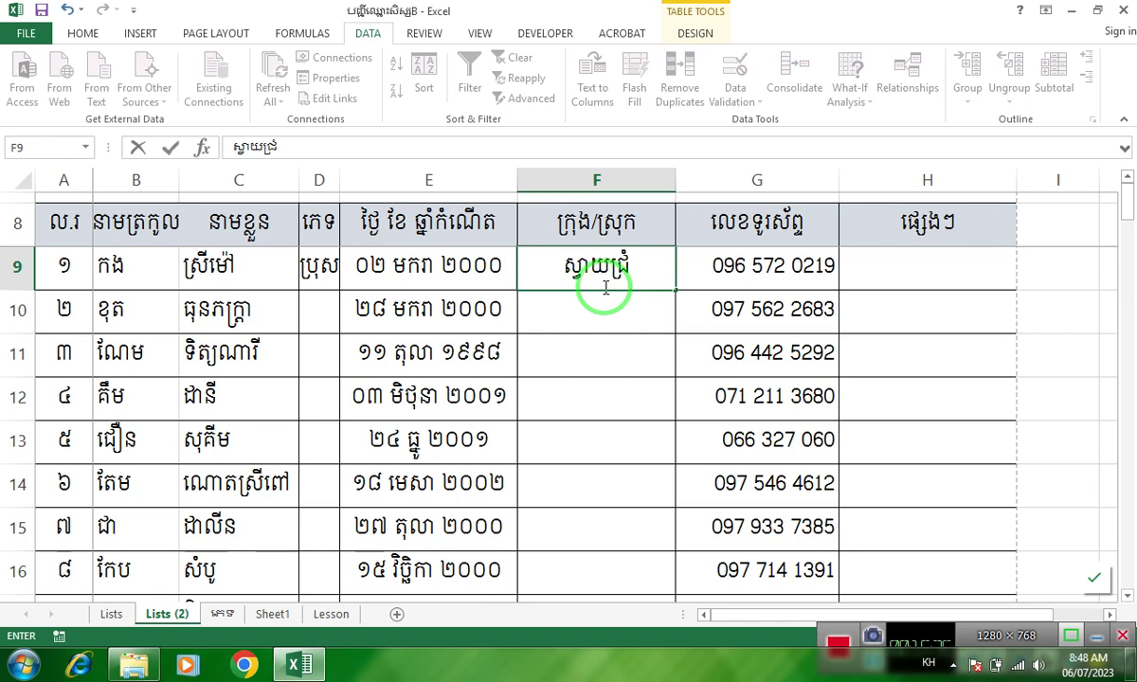
key("Return")
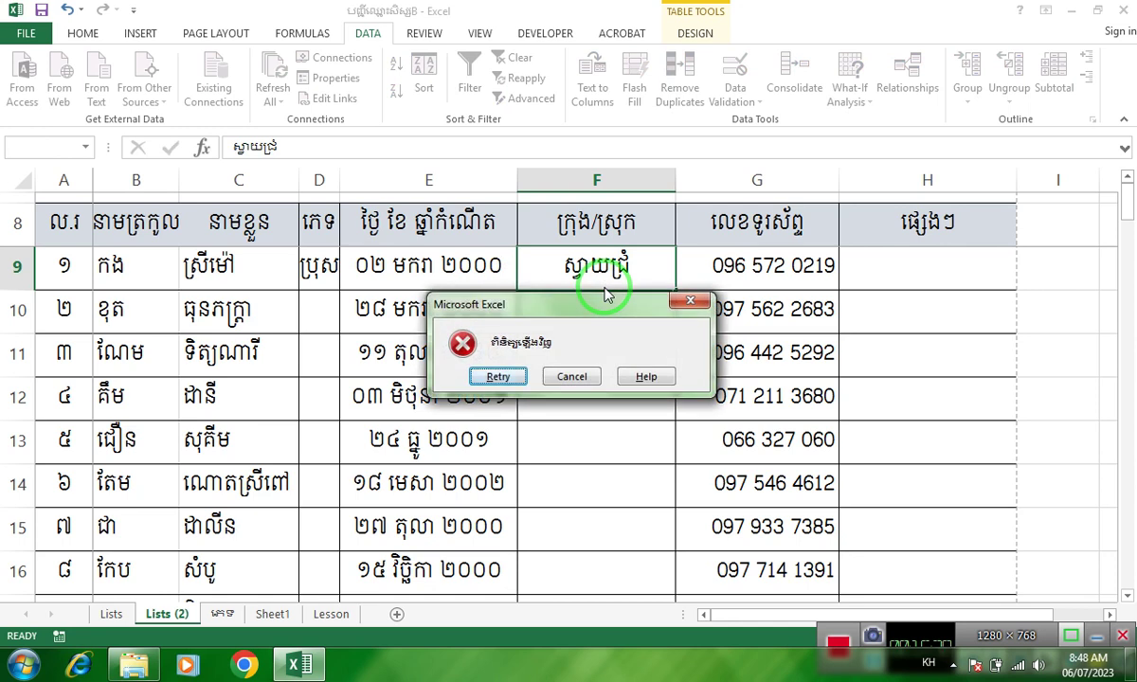
key("Escape")
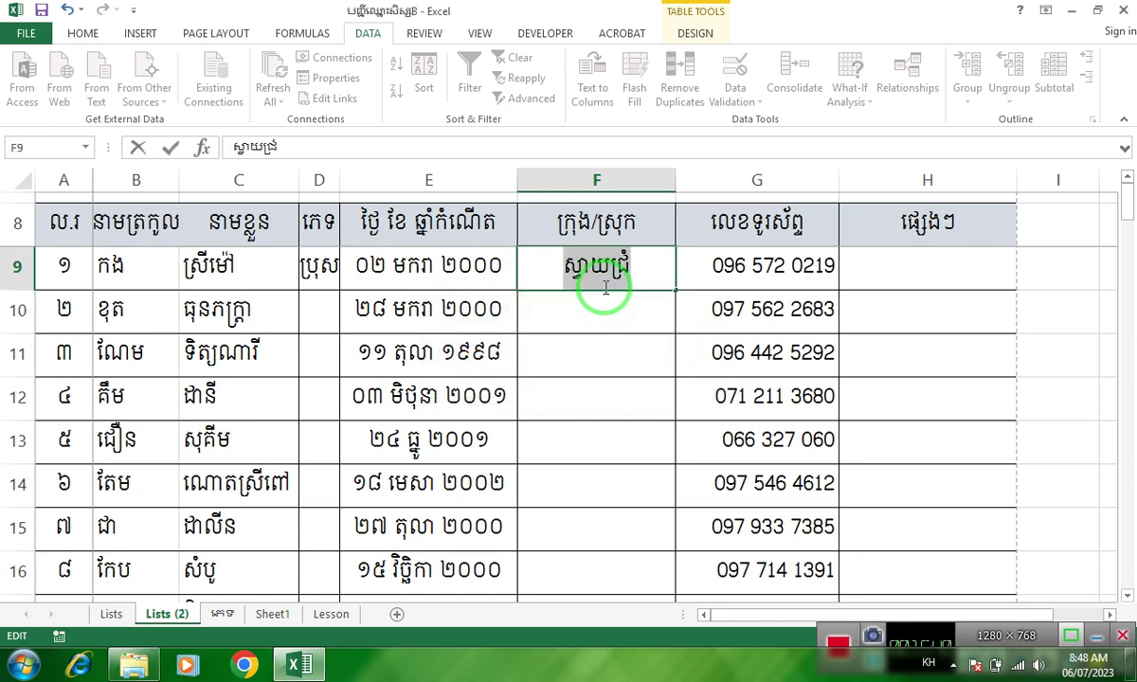
Step: Try to enter the misspelled district ស្វាយជ្រុំ in F9 to test the Stop error alert
left_click(535, 260)
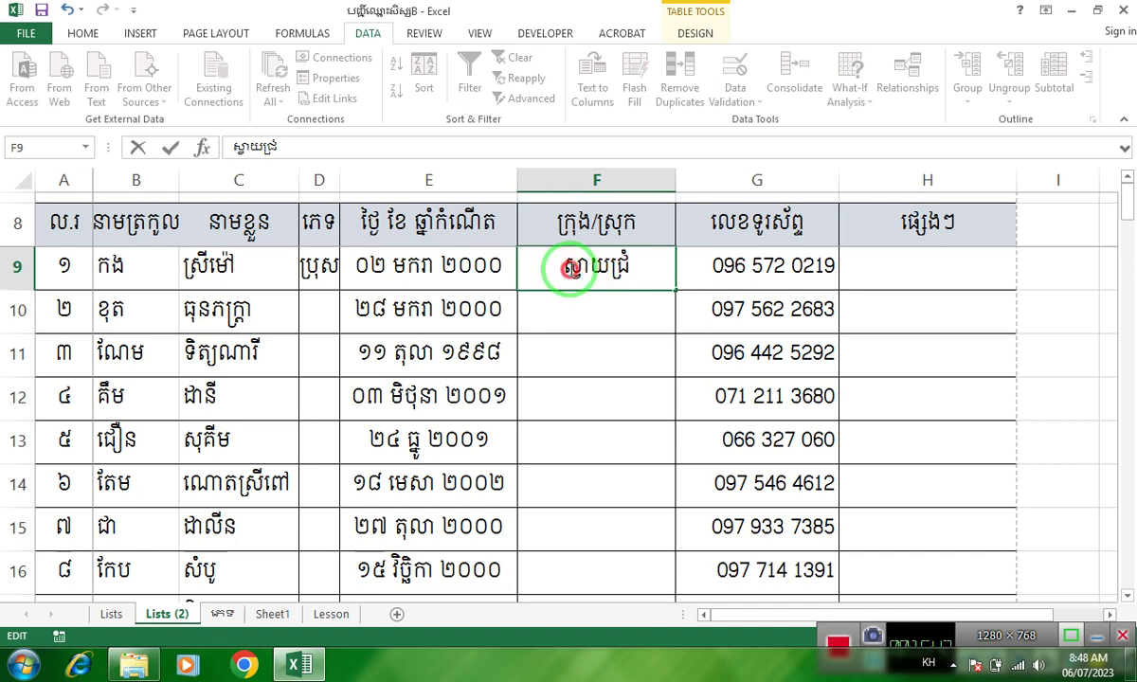
left_click(641, 270)
key("BackSpace")
key("BackSpace")
key("BackSpace")
key("BackSpace")
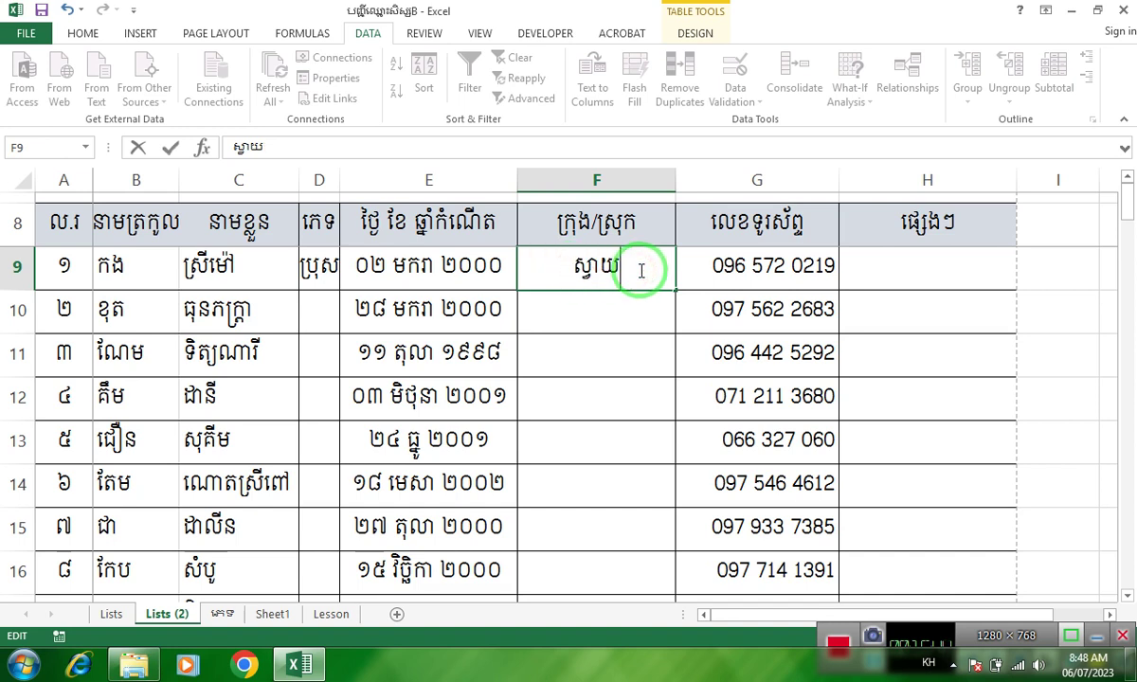
type("ជ្រះ")
key("BackSpace")
key("BackSpace")
key("BackSpace")
key("BackSpace")
key("BackSpace")
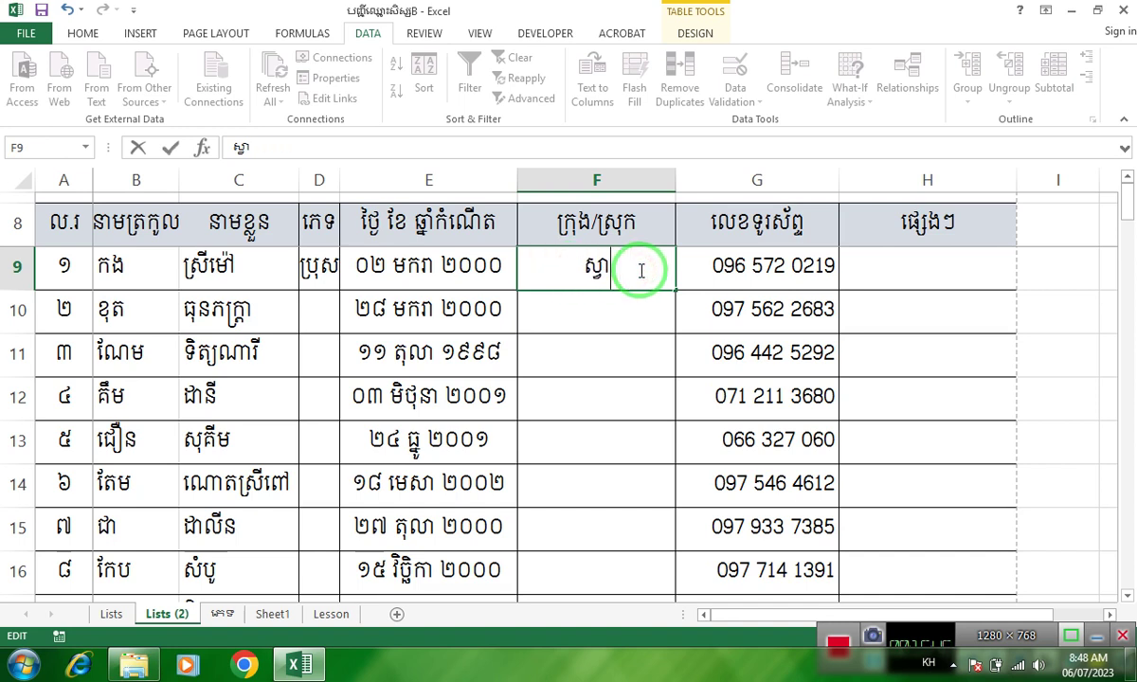
type("យជ្រុំ")
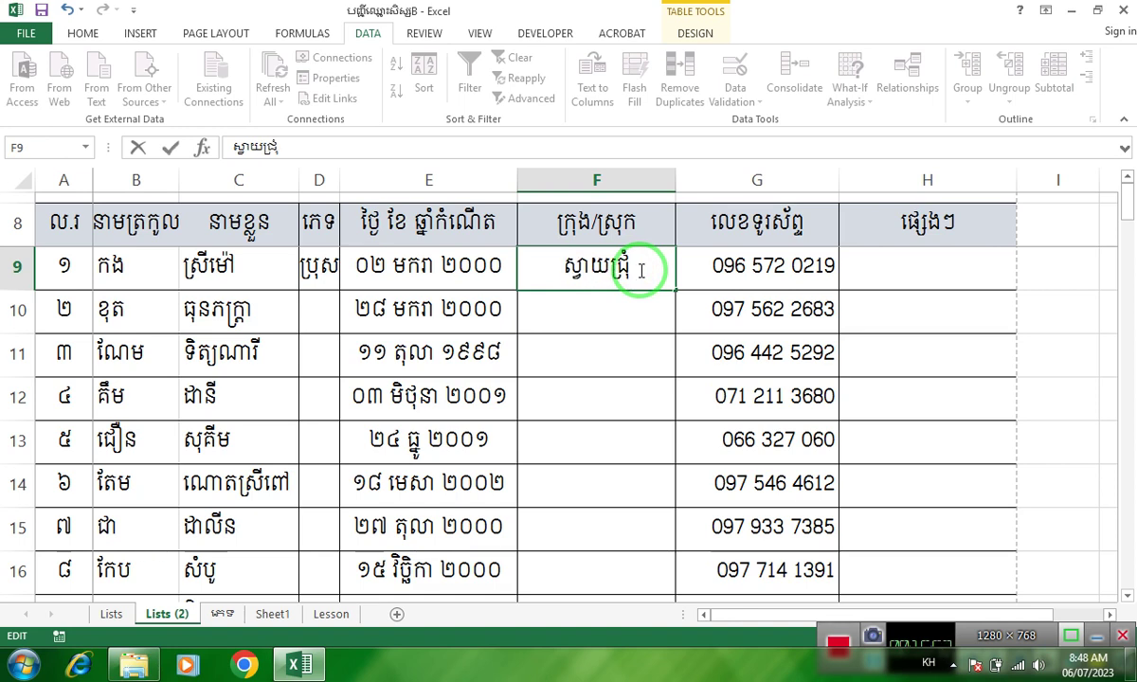
key("Return")
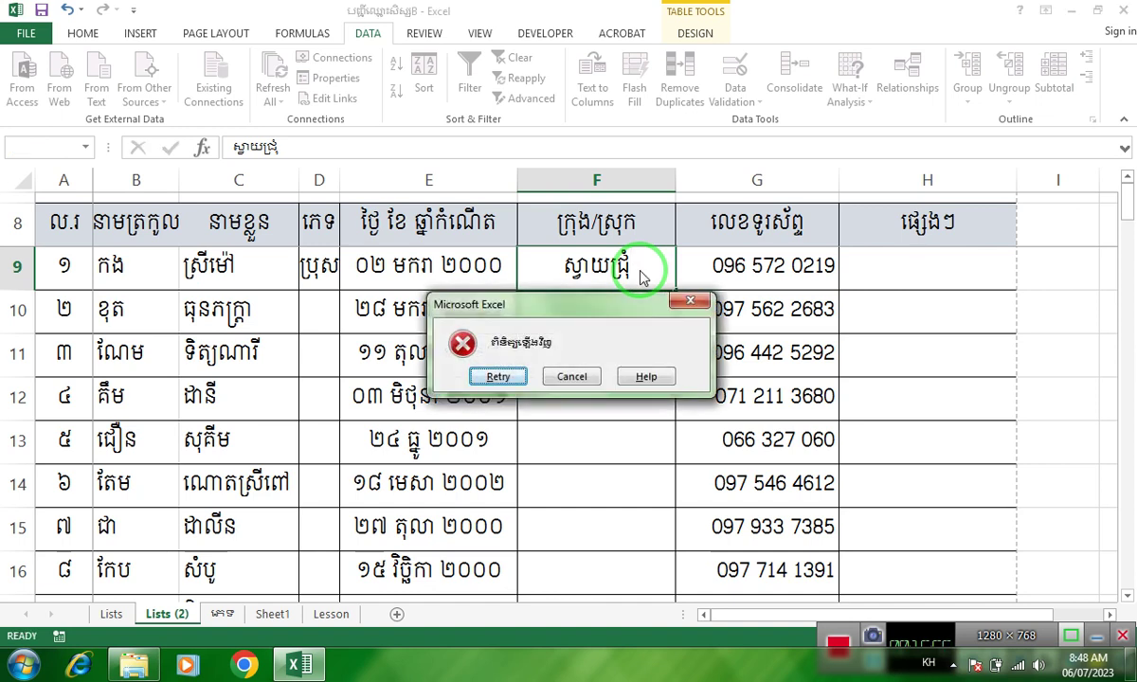
key("Escape")
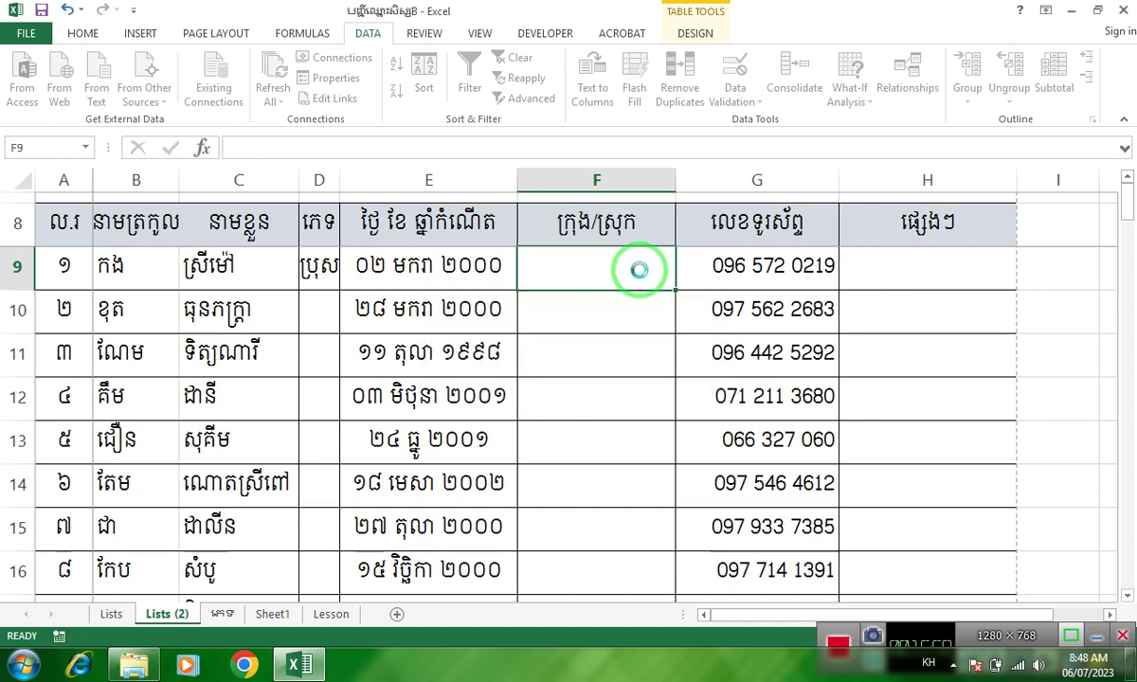
Step: Replace the rejected text in F9 with the full list entry ស្រុកស្វាយជ្រំ
double_click(639, 269)
type("ស្វាយជ្រុំ")
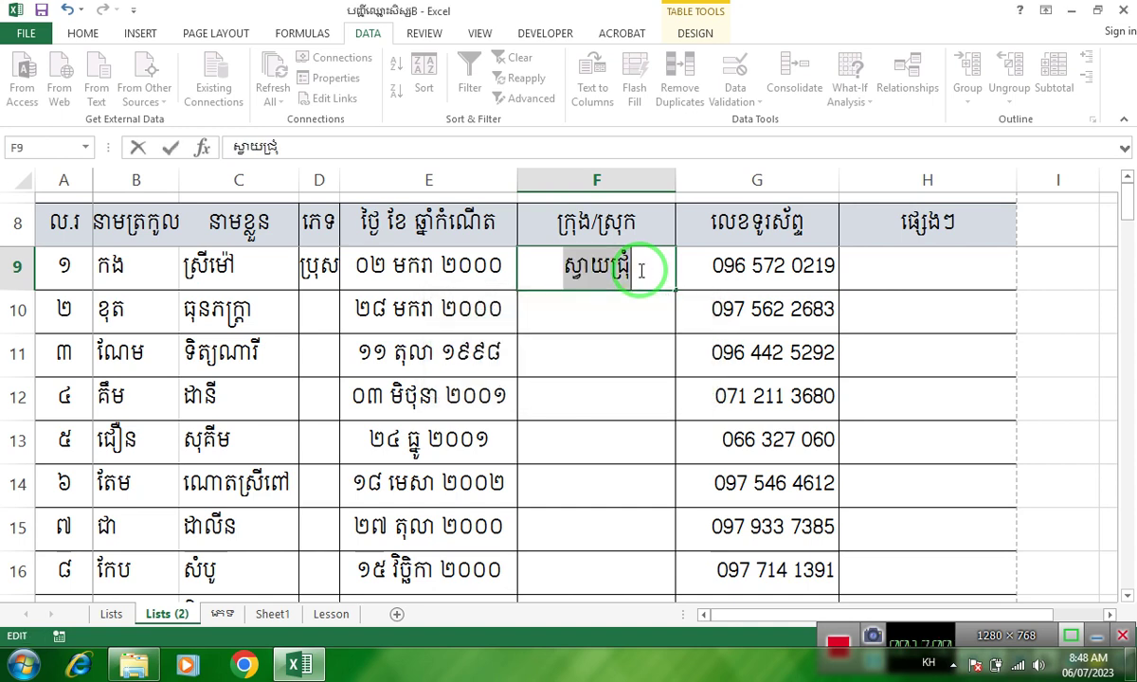
key("BackSpace")
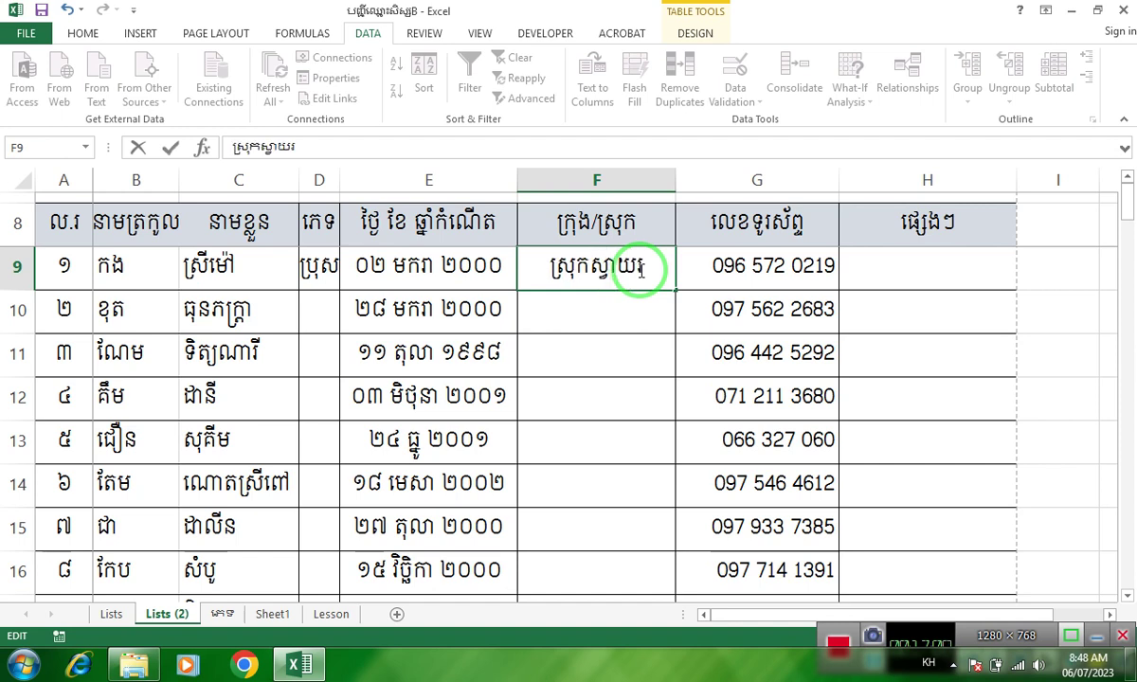
type("ជ្រំ")
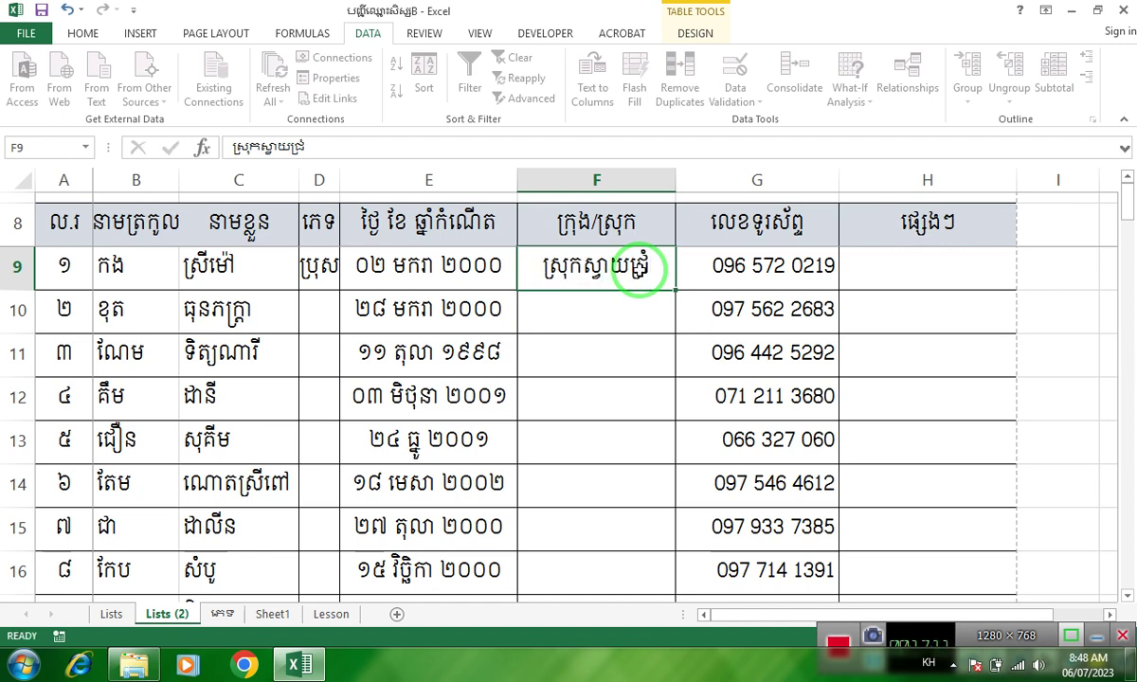
key("Return")
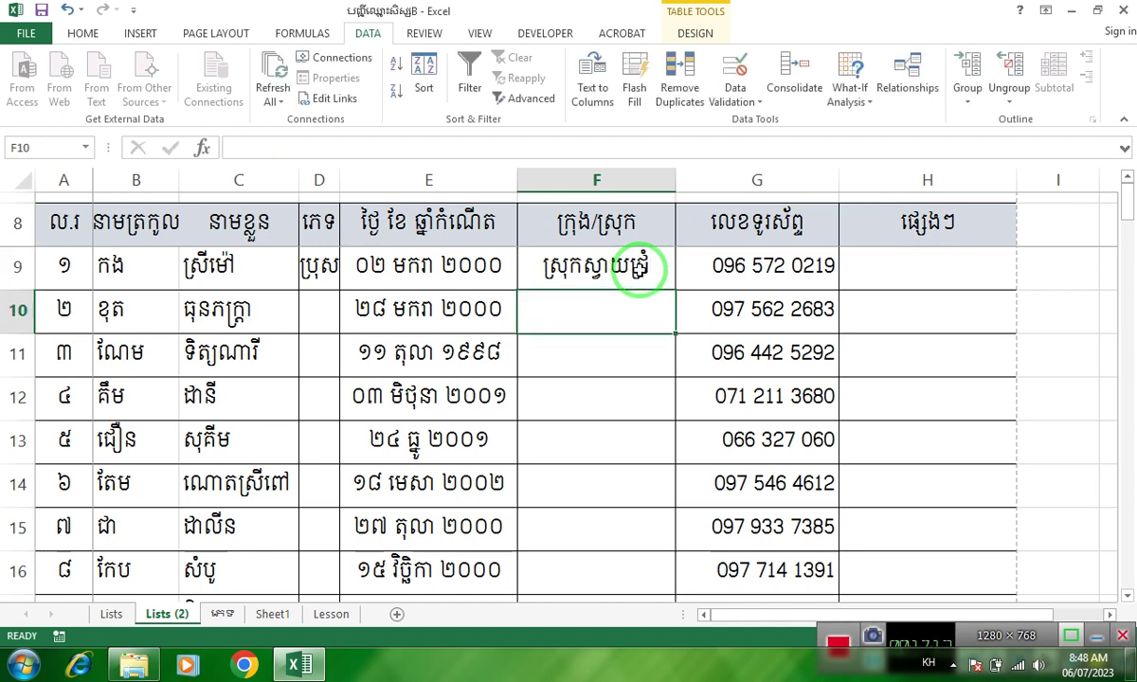
Step: Enable the in-cell dropdown option in the list validation rule of F9
left_click(639, 270)
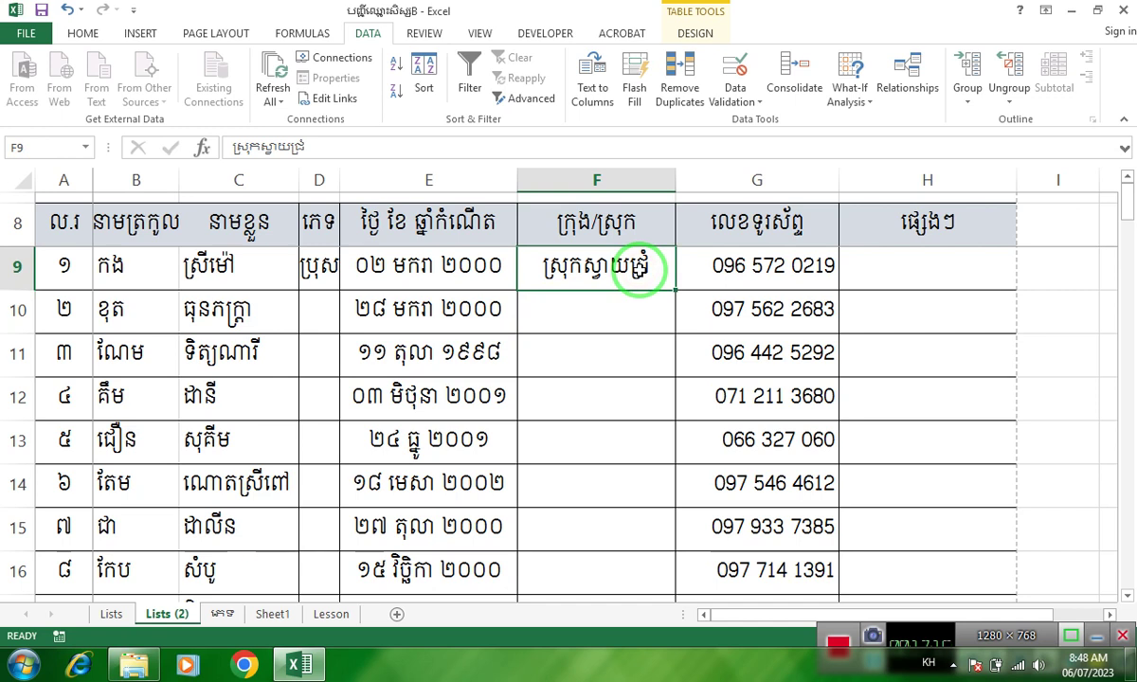
left_click(735, 95)
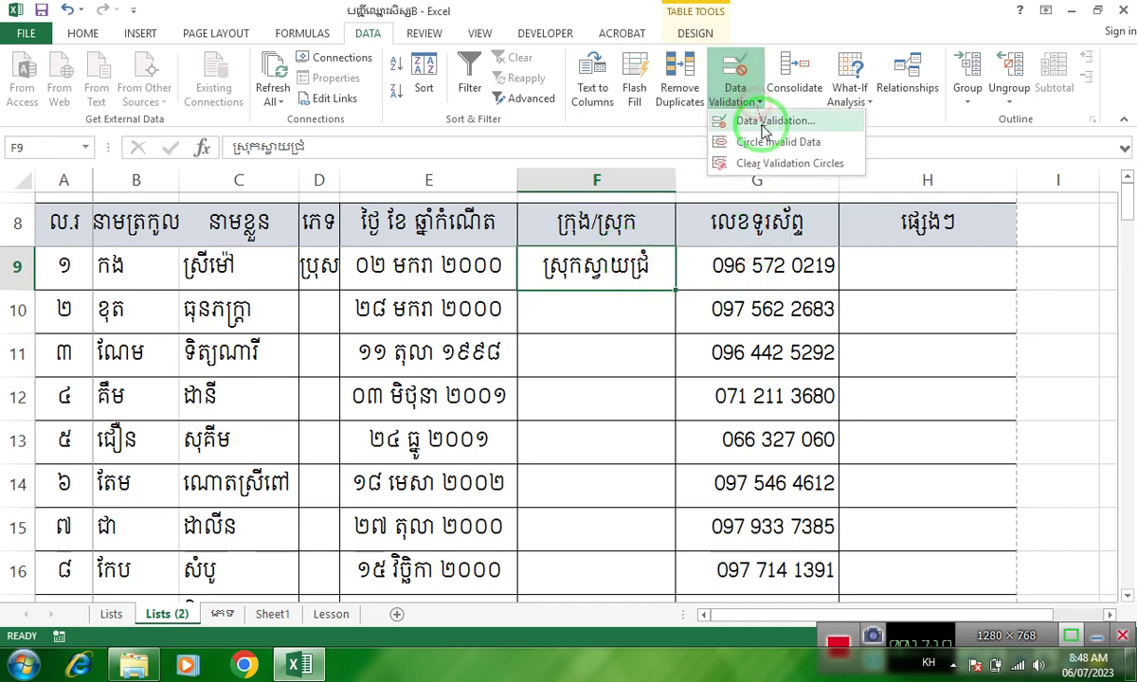
left_click(764, 130)
left_click(504, 210)
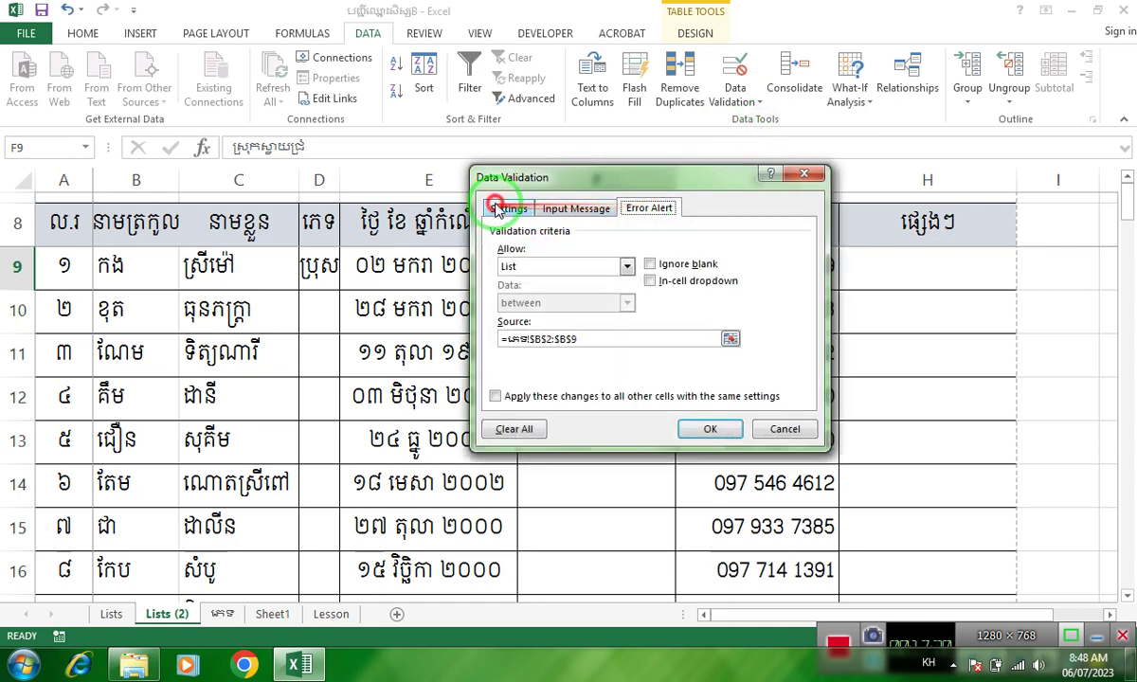
left_click(665, 282)
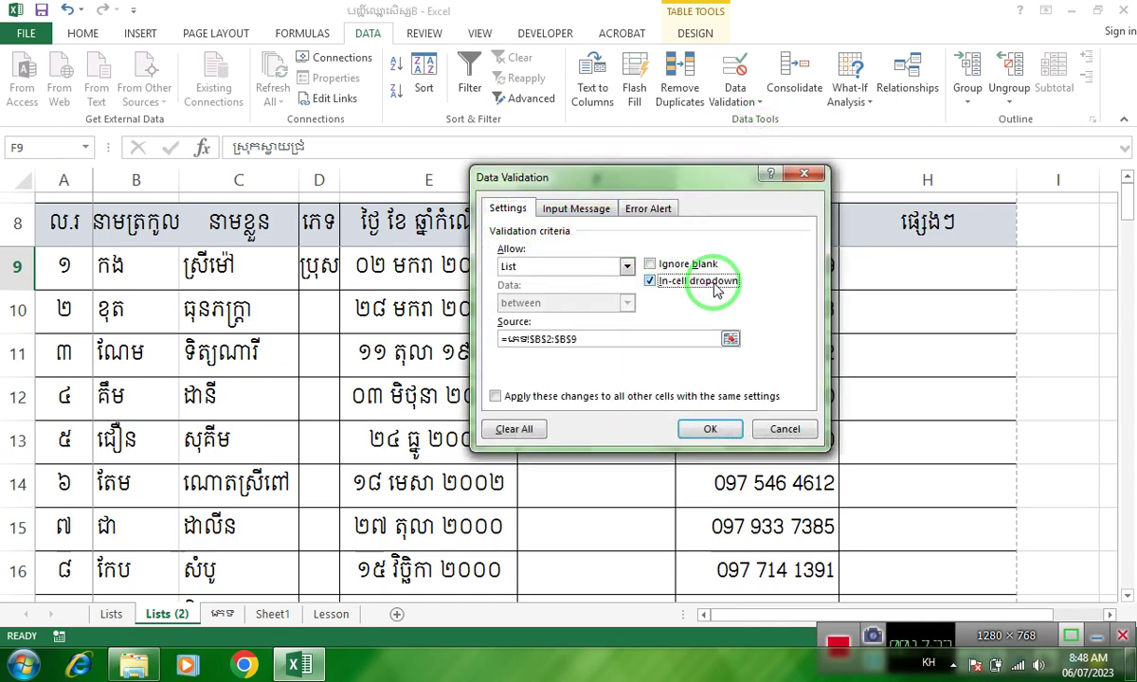
left_click(728, 432)
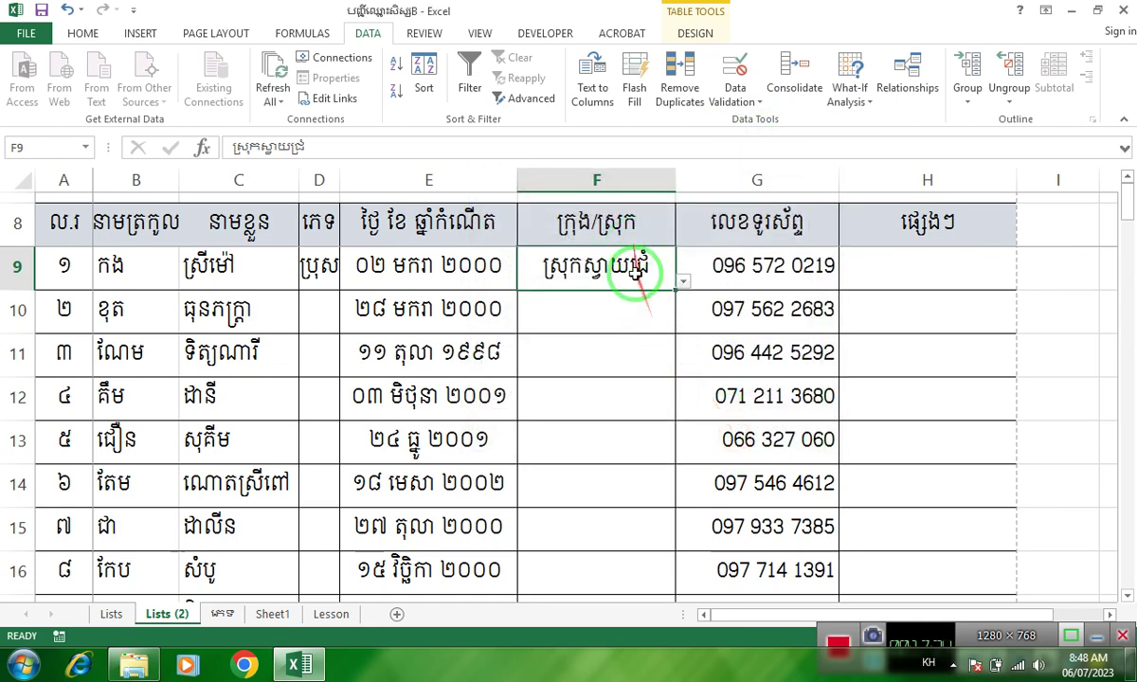
Step: Try to enter ស្វាយជ្រំ without the ស្រុក prefix in F9 to test the rule alongside its dropdown
type("ស")
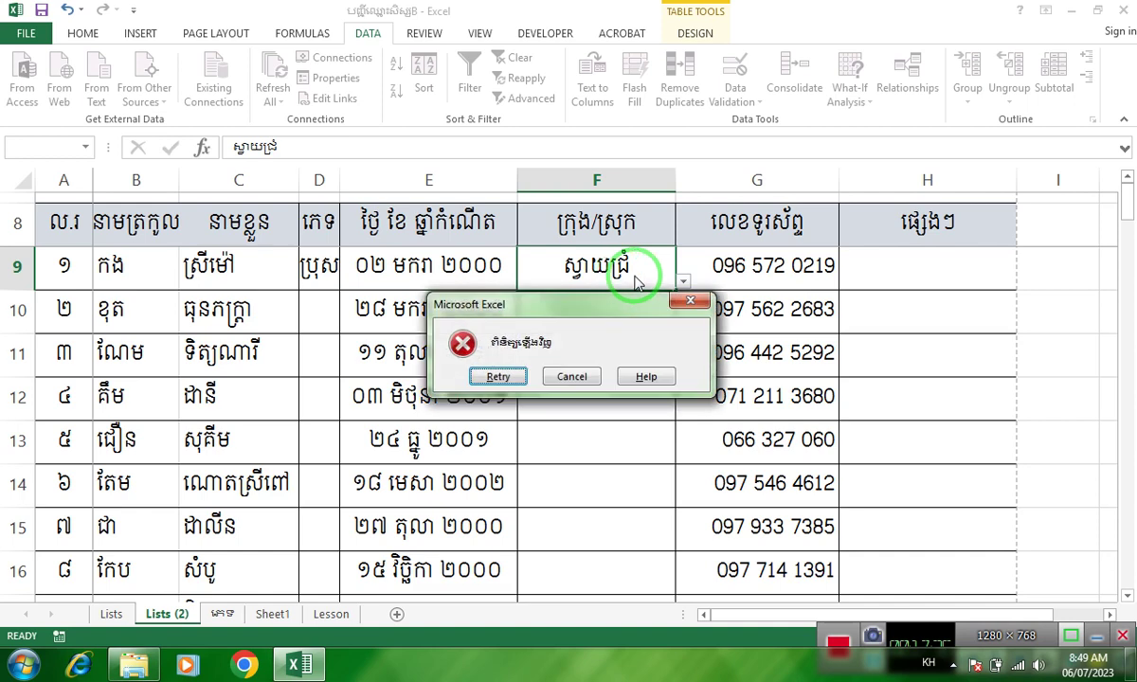
left_click(498, 376)
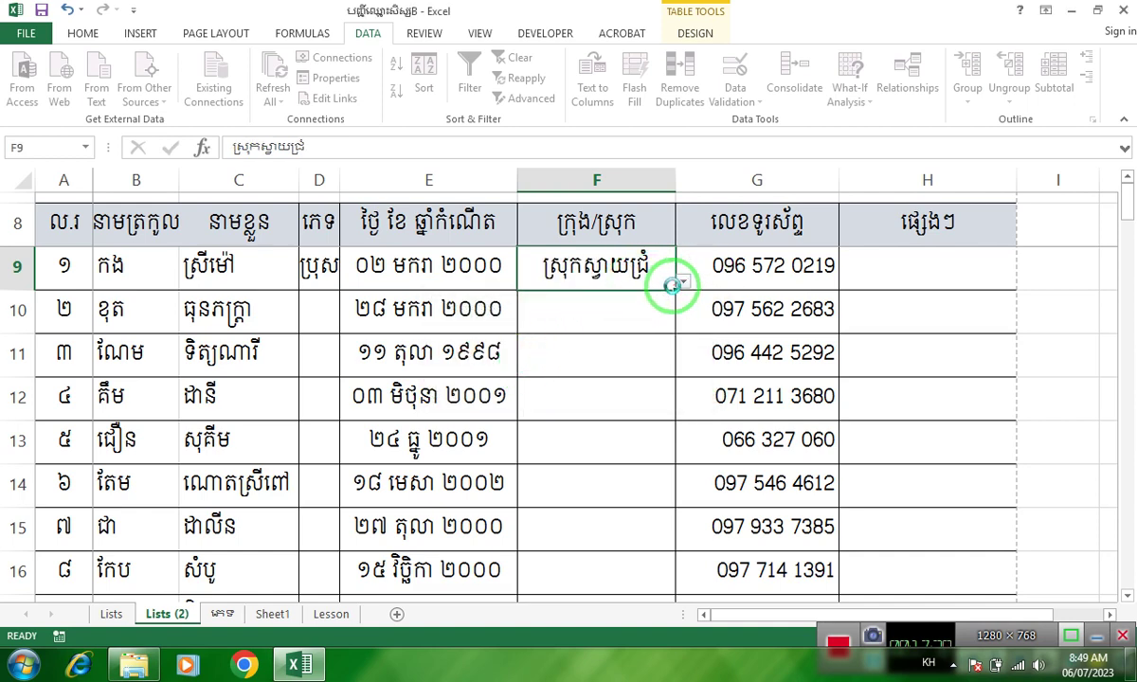
type("ស្វាយជ្រំ")
key("Return")
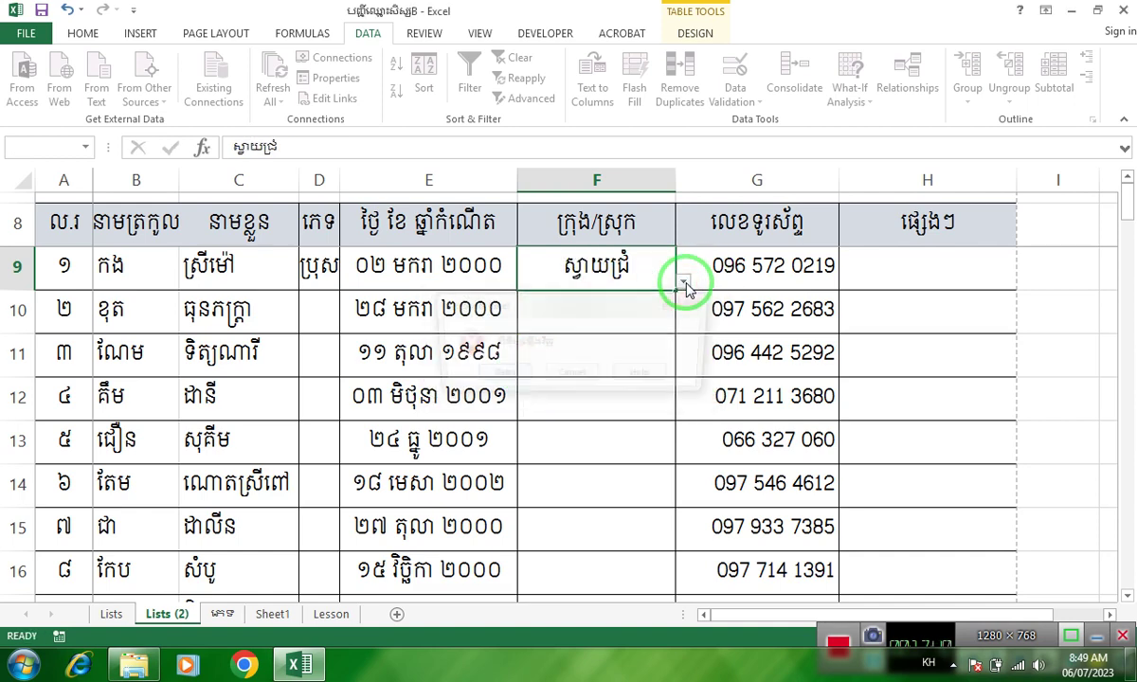
left_click(557, 376)
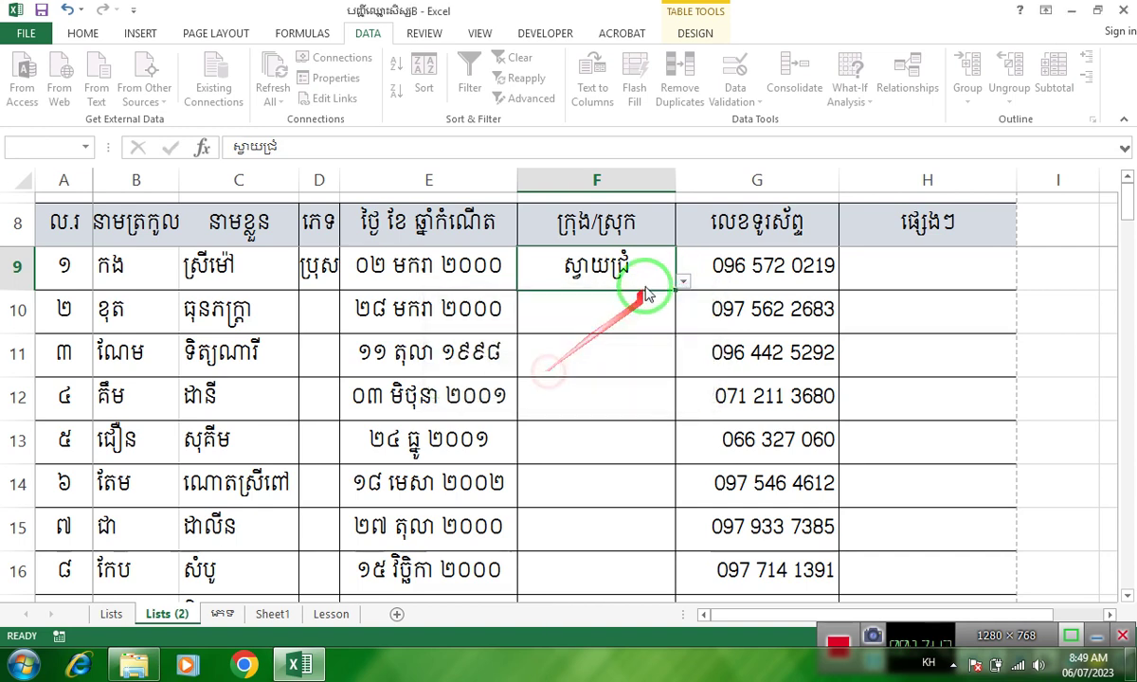
Step: Test the F9 dropdown list by choosing ស្រុករមាសហែក, followed by ស្រុកស្វាយជ្រំ
mouse_move(677, 283)
left_mouse_down()
mouse_move(691, 315)
mouse_move(637, 390)
left_mouse_up()
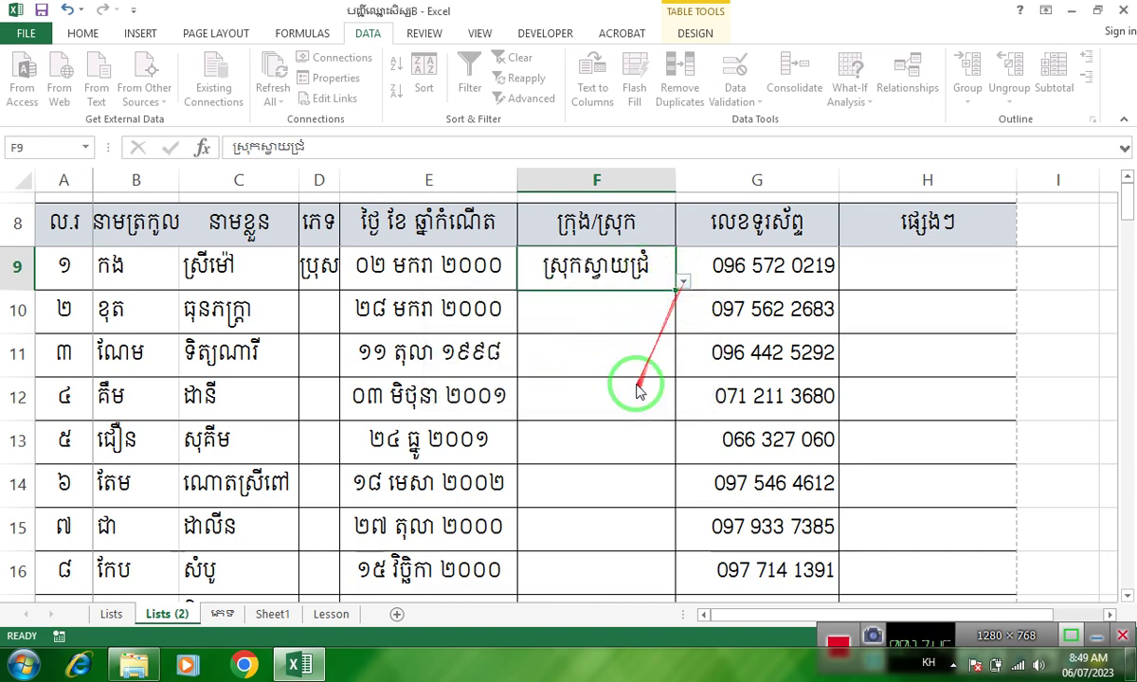
left_click(683, 282)
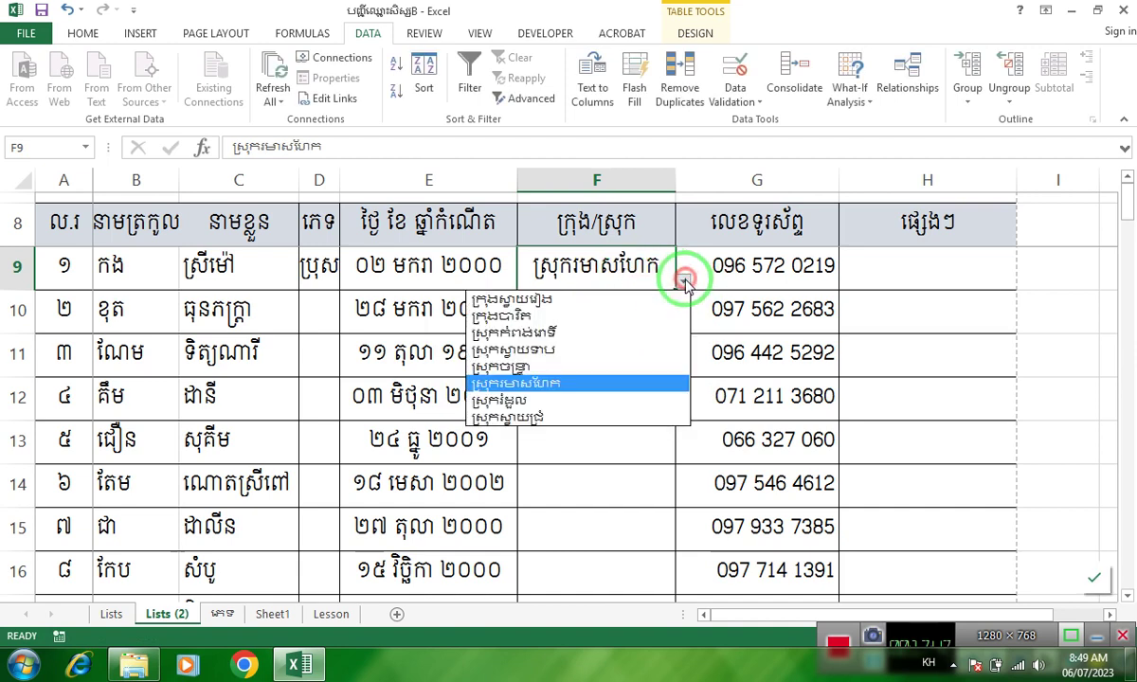
left_click(548, 422)
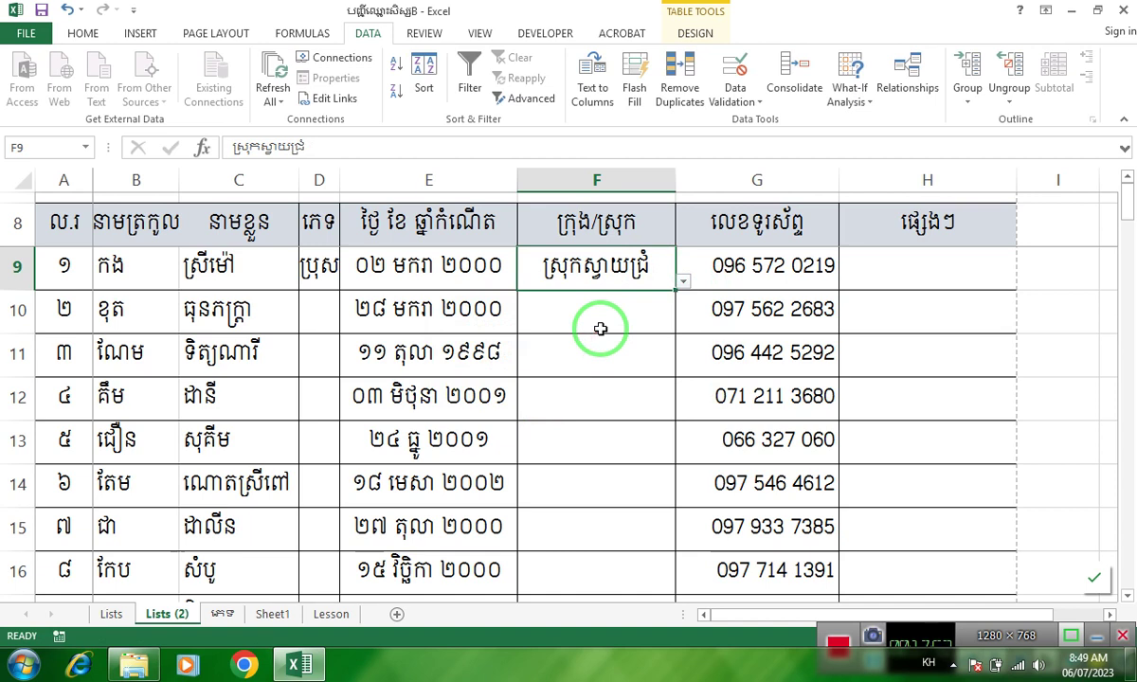
Step: Fill F9 down the ក្រុង/ស្រុក column to copy its validation rule, and clear the filled entries including F9
mouse_move(601, 329)
left_mouse_down()
mouse_move(654, 301)
mouse_move(653, 312)
mouse_move(615, 270)
mouse_move(679, 290)
mouse_move(667, 304)
mouse_move(700, 604)
mouse_move(697, 678)
mouse_move(678, 599)
mouse_move(630, 620)
mouse_move(682, 563)
mouse_move(655, 426)
left_mouse_up()
scroll(667, 414, "up", 2)
scroll(667, 414, "up", 2)
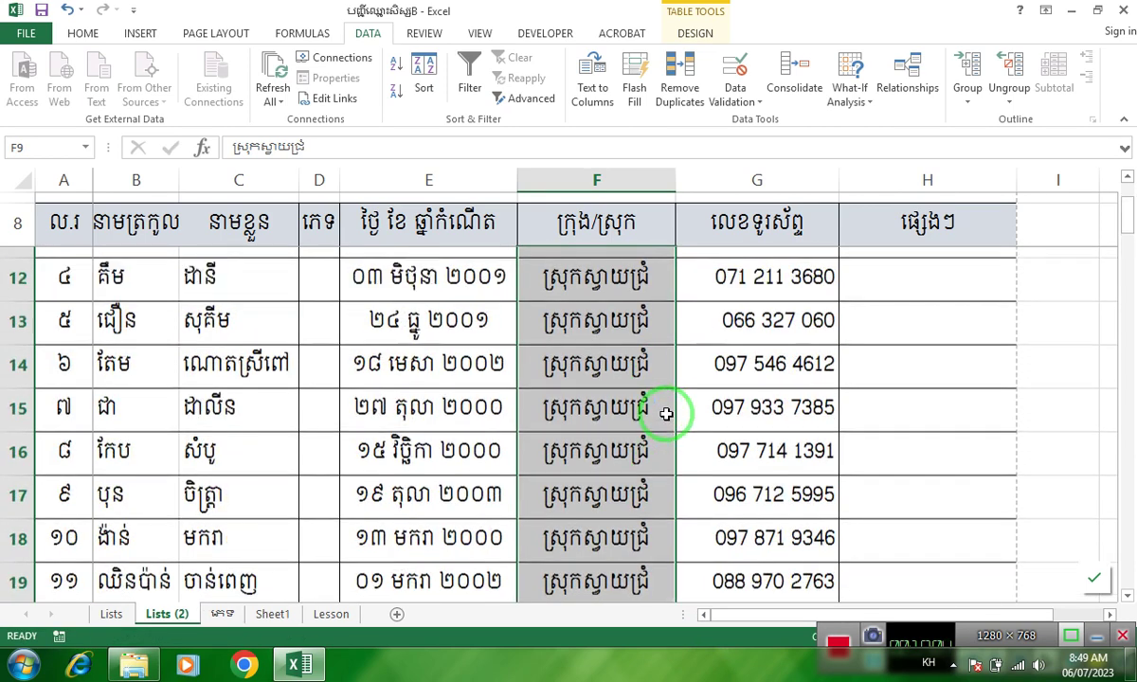
key("Delete")
Step: Check the dropdowns in the emptied ក្រុង/ស្រុក cells and fill blank cell F13 down the column
left_click(656, 329)
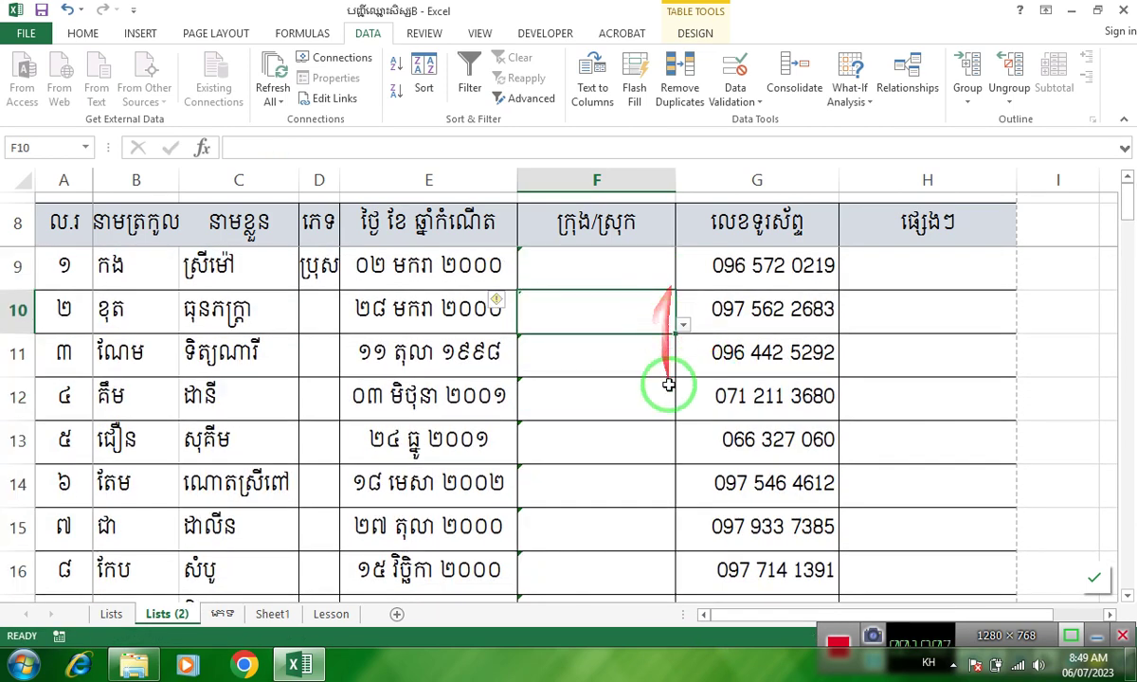
left_click(671, 349)
left_click(606, 428)
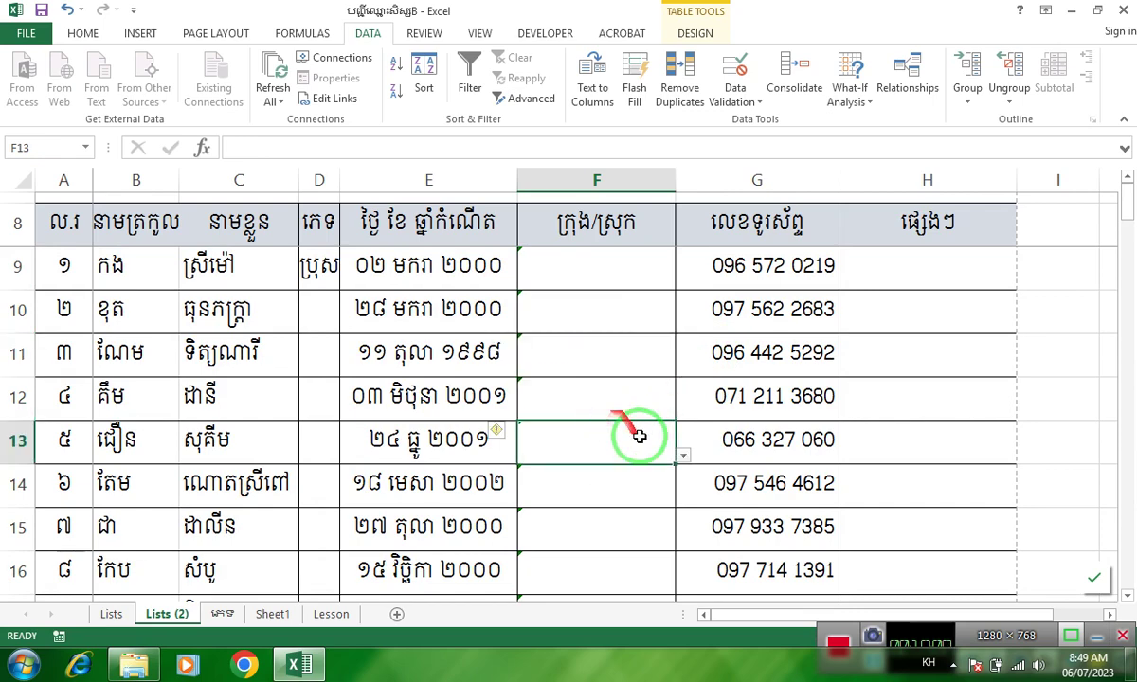
scroll(663, 429, "down", 1)
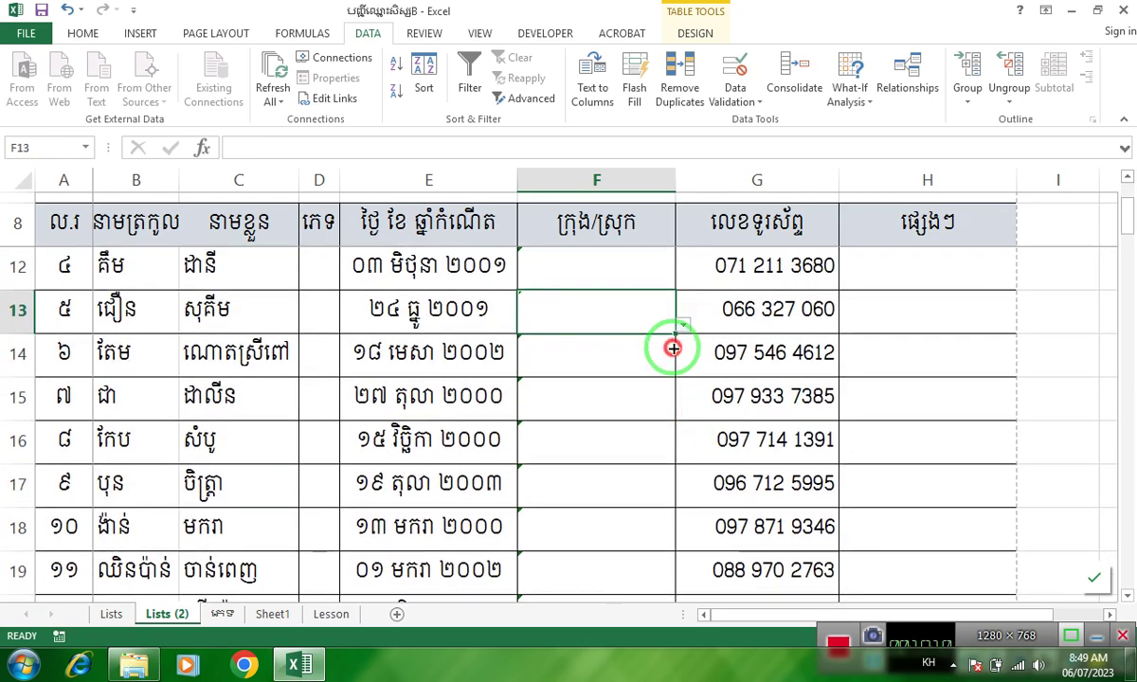
left_click_drag(673, 348, 680, 546)
scroll(322, 326, "up", 4)
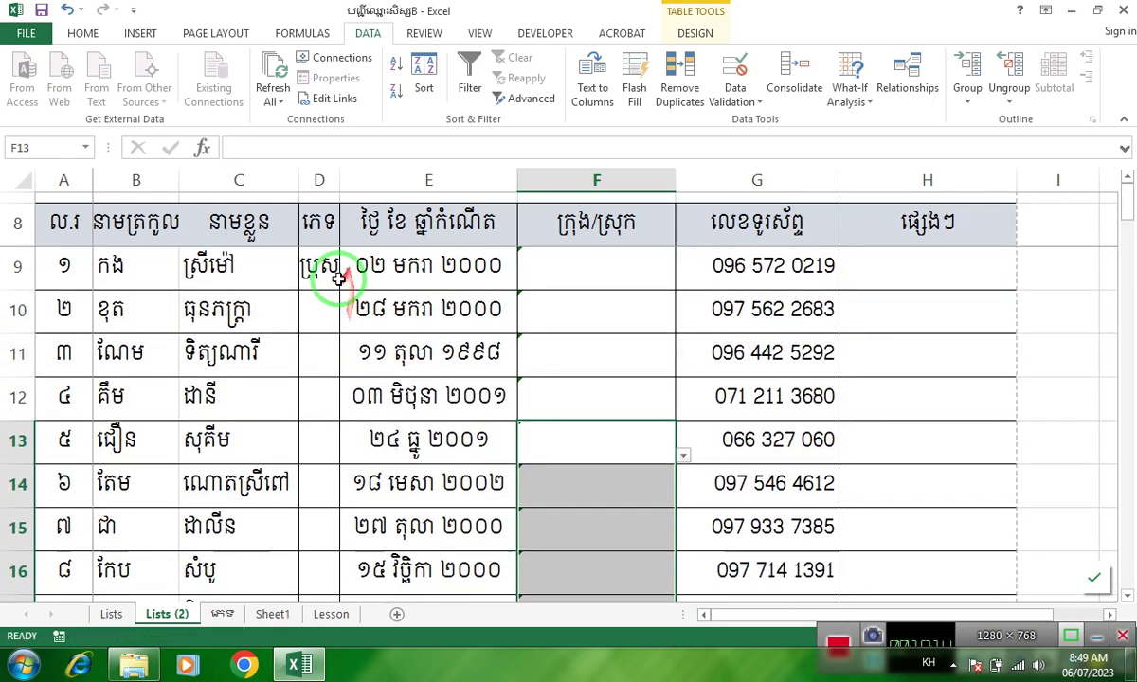
Step: Fill the gender value ប្រុស from D9 down the ភេទ column to row 27
left_click(336, 276)
left_click_drag(343, 291, 343, 543)
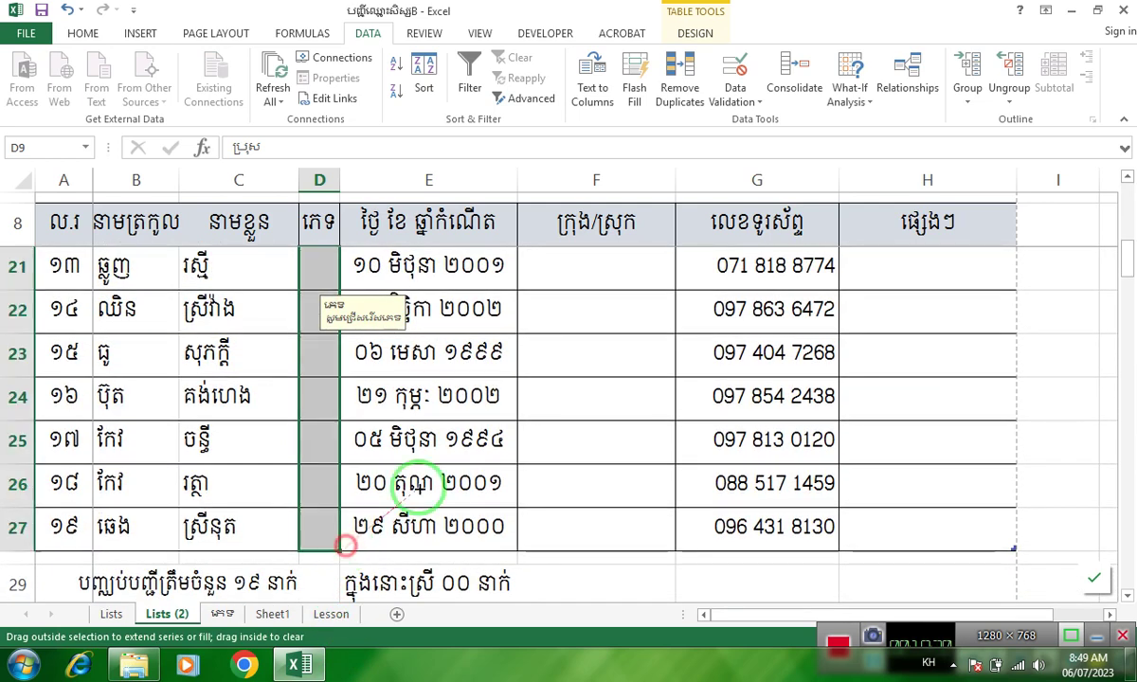
scroll(499, 386, "up", 4)
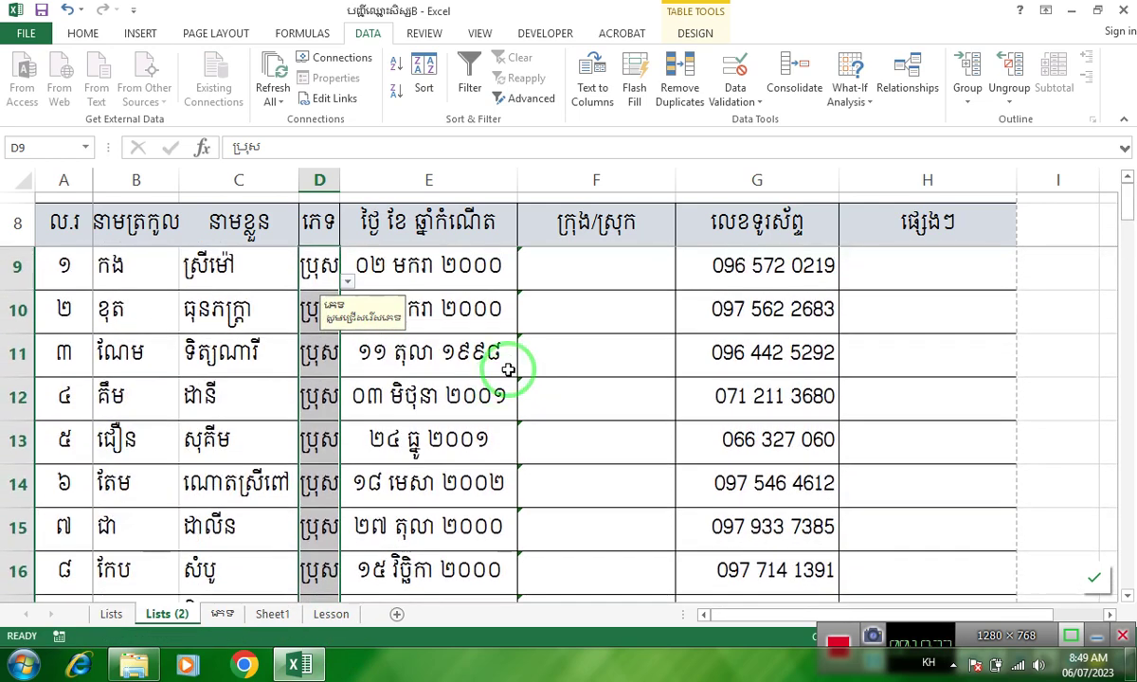
Step: Set the gender to ស្រី in cells D10 through D14
left_click(312, 270)
left_click(317, 315)
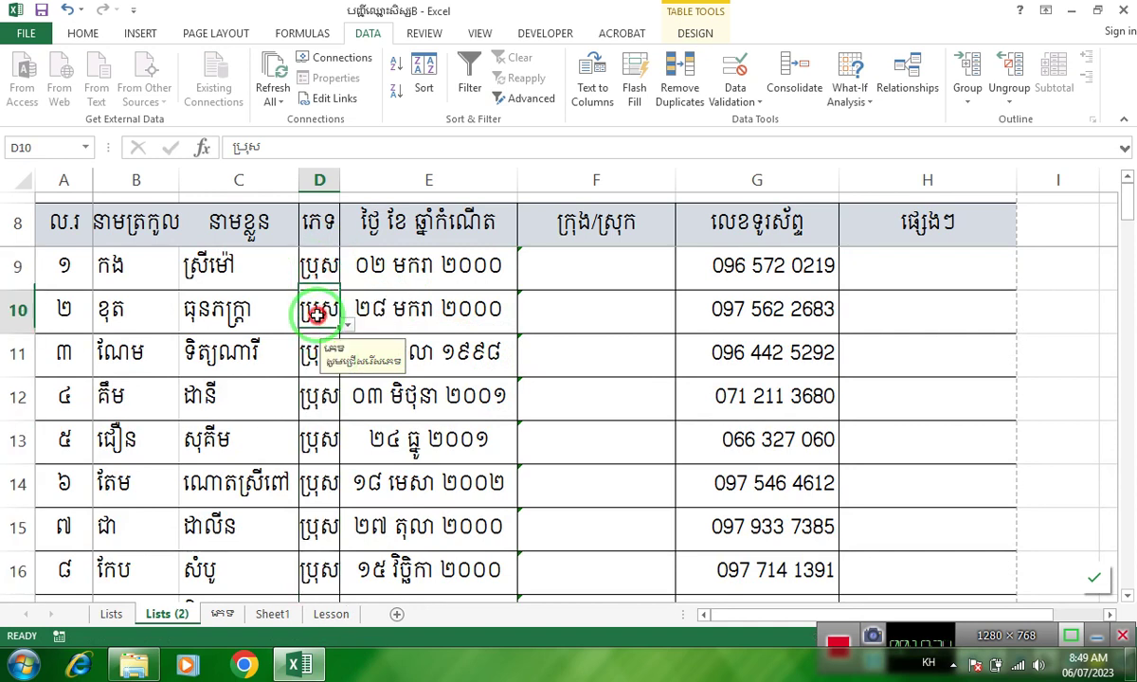
type("ស្រី")
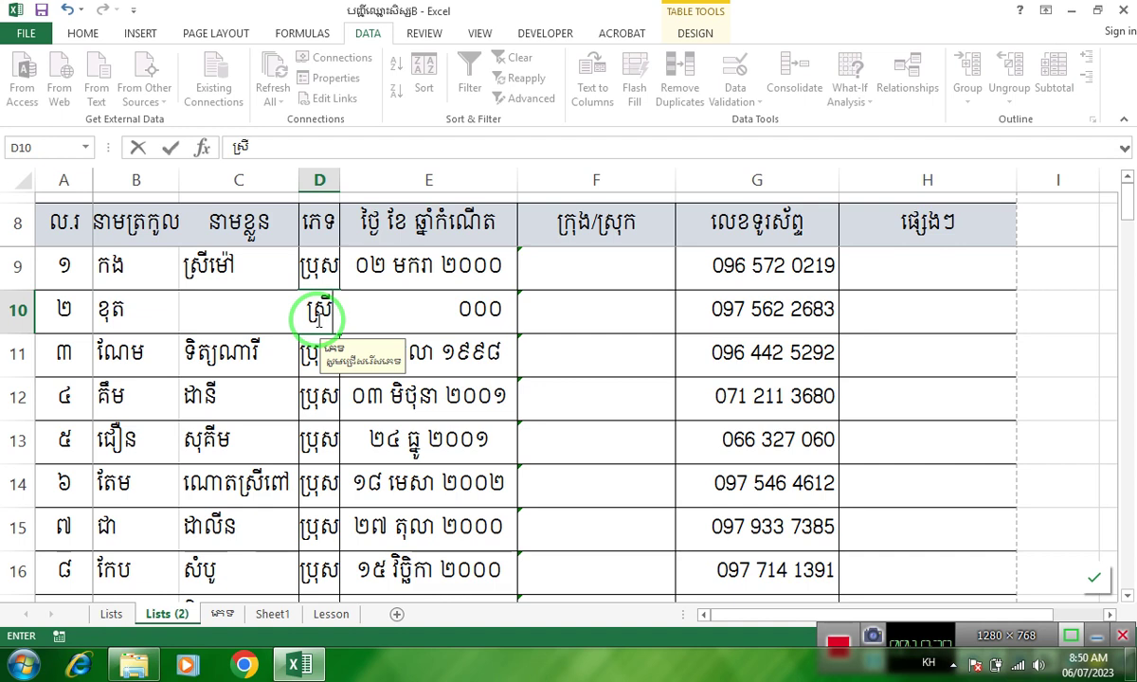
key("Return")
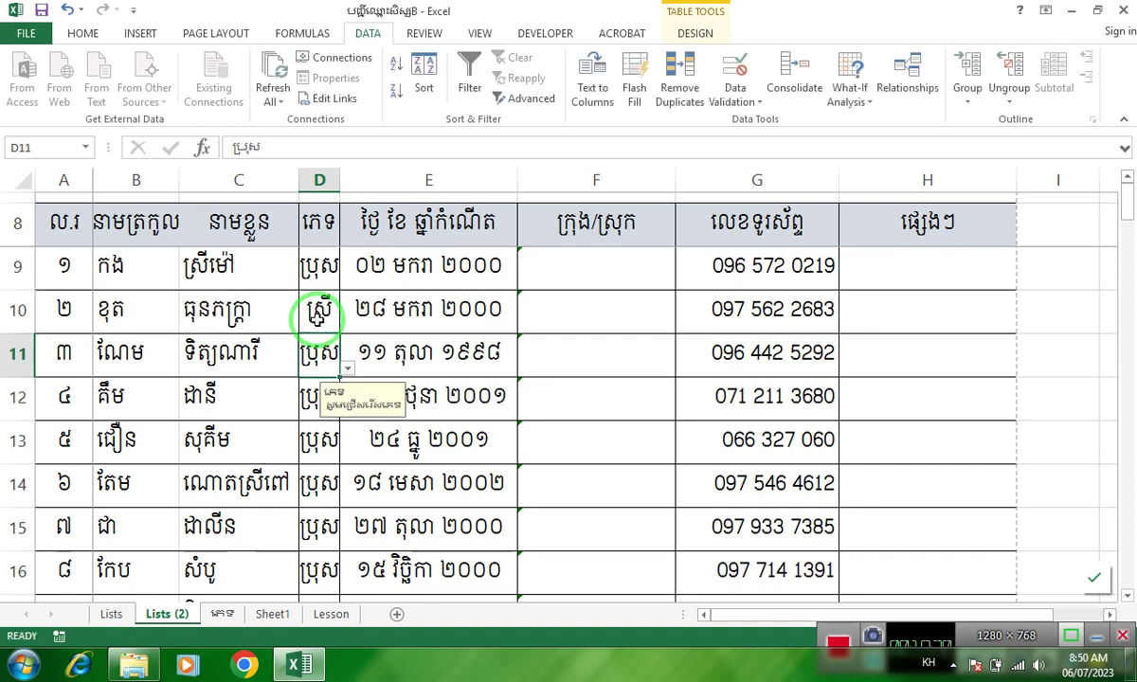
type("ស្រី")
key("Return")
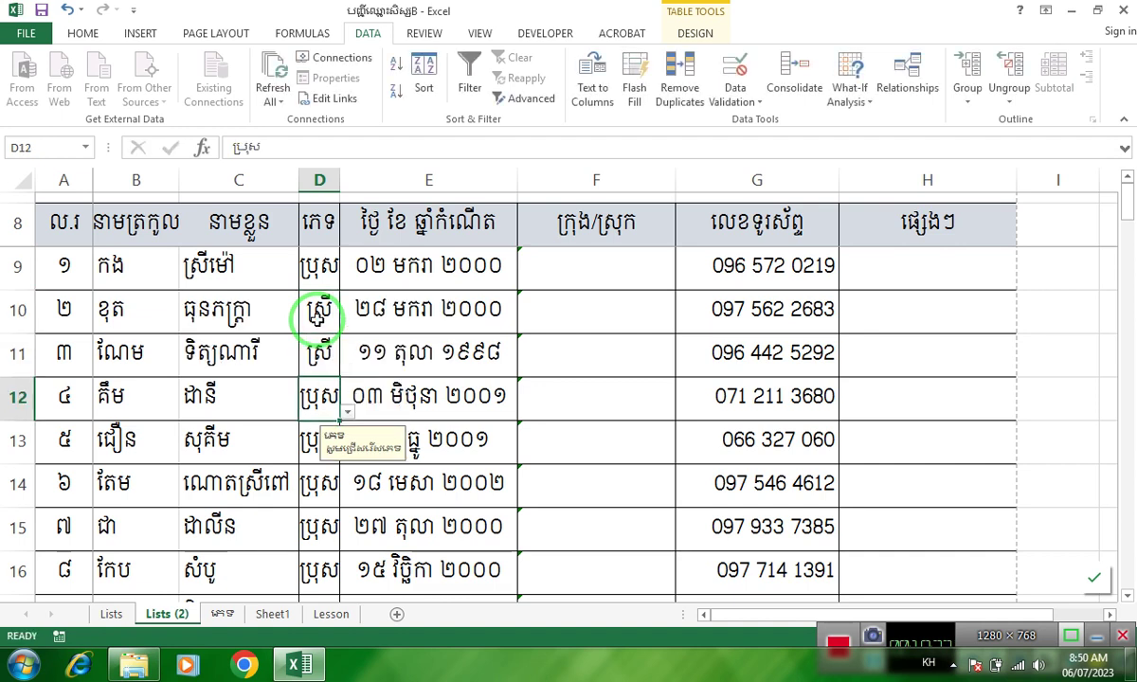
type("ស្រី")
key("Return")
type("ស្រី")
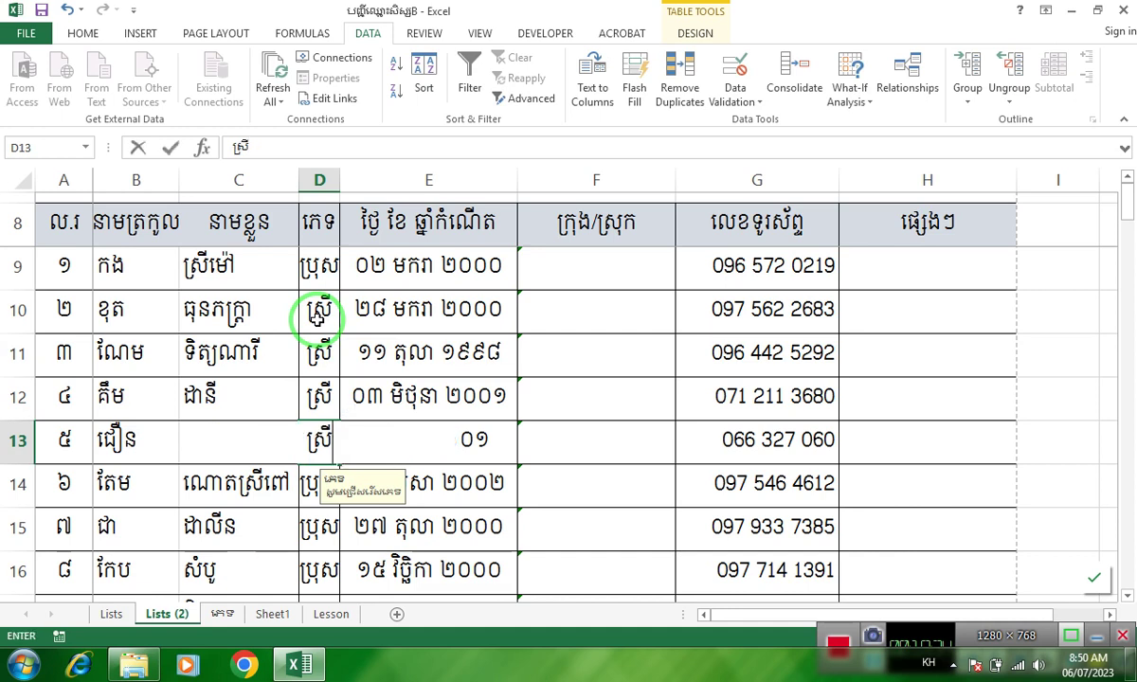
key("Return")
type("ស្រី")
key("Return")
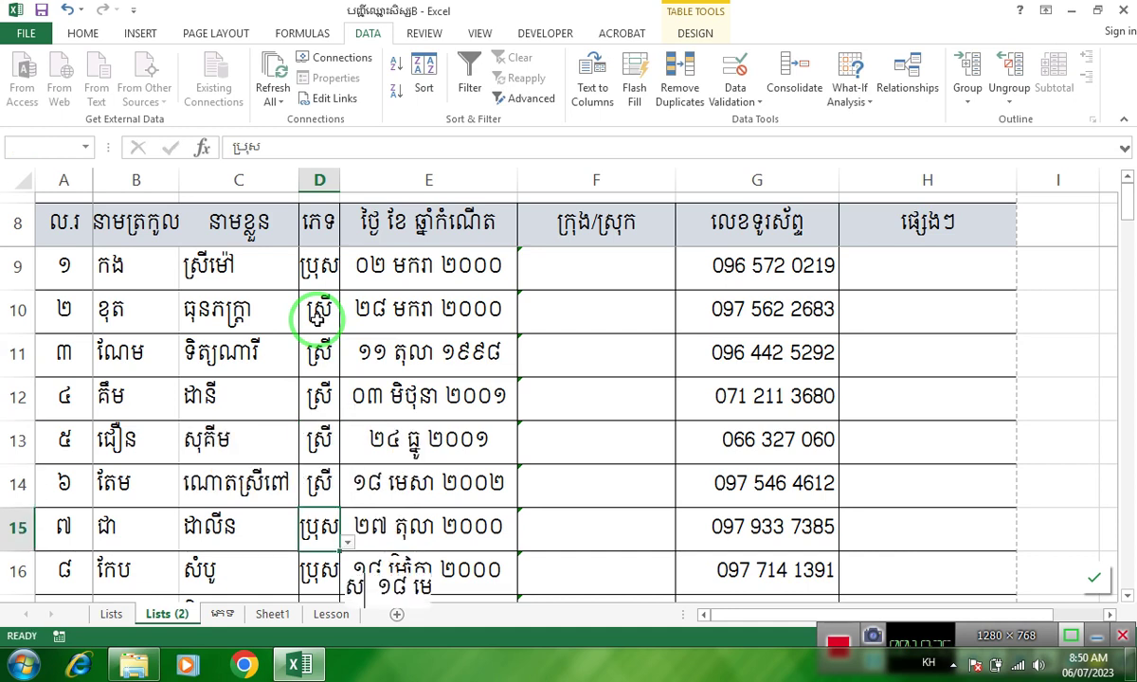
Step: Set the gender to ស្រី in cells D15 and D20 through D22 of the ភេទ column
type("ស្រី")
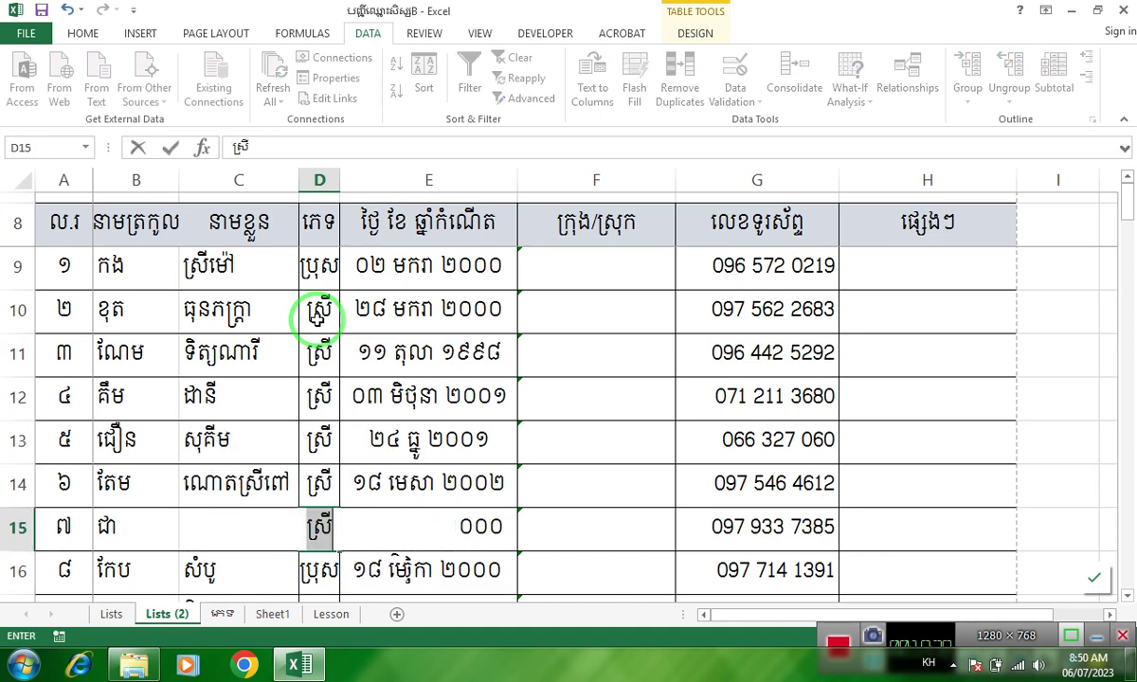
key("Return")
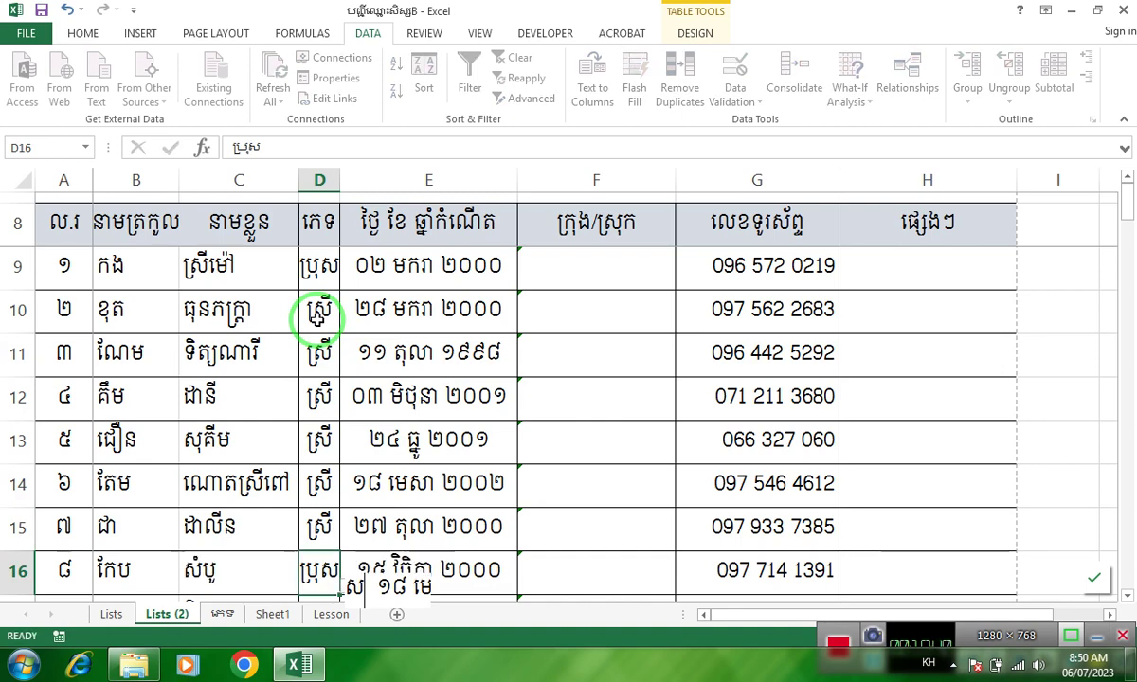
key("Return")
key("Return")
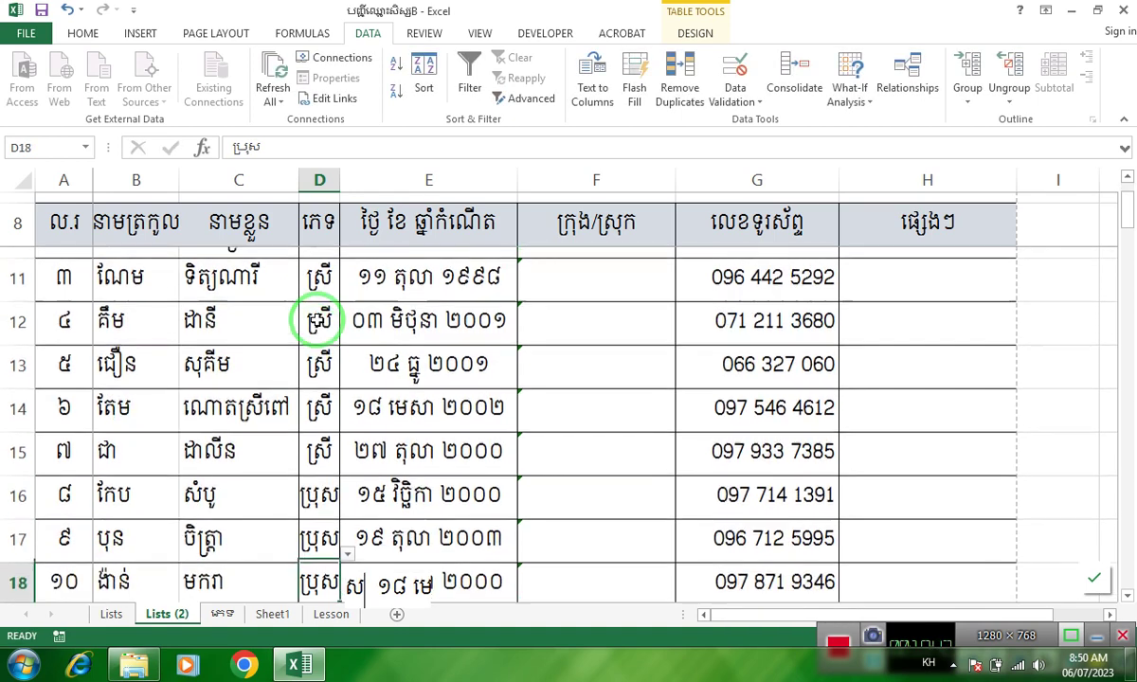
key("Return")
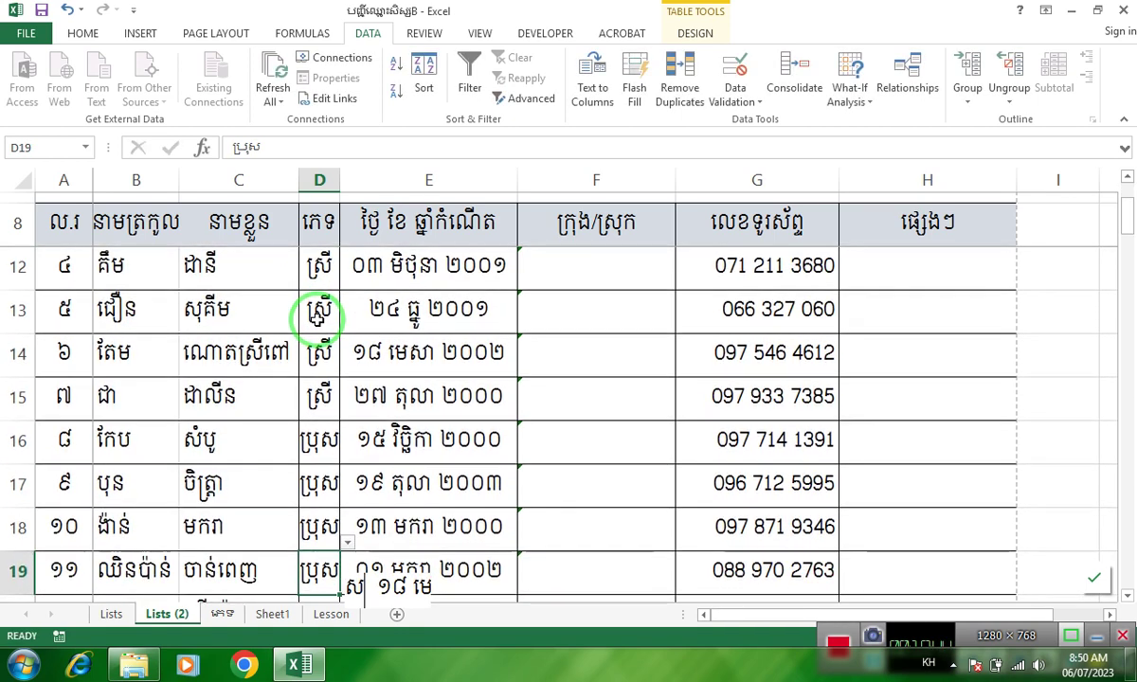
key("Return")
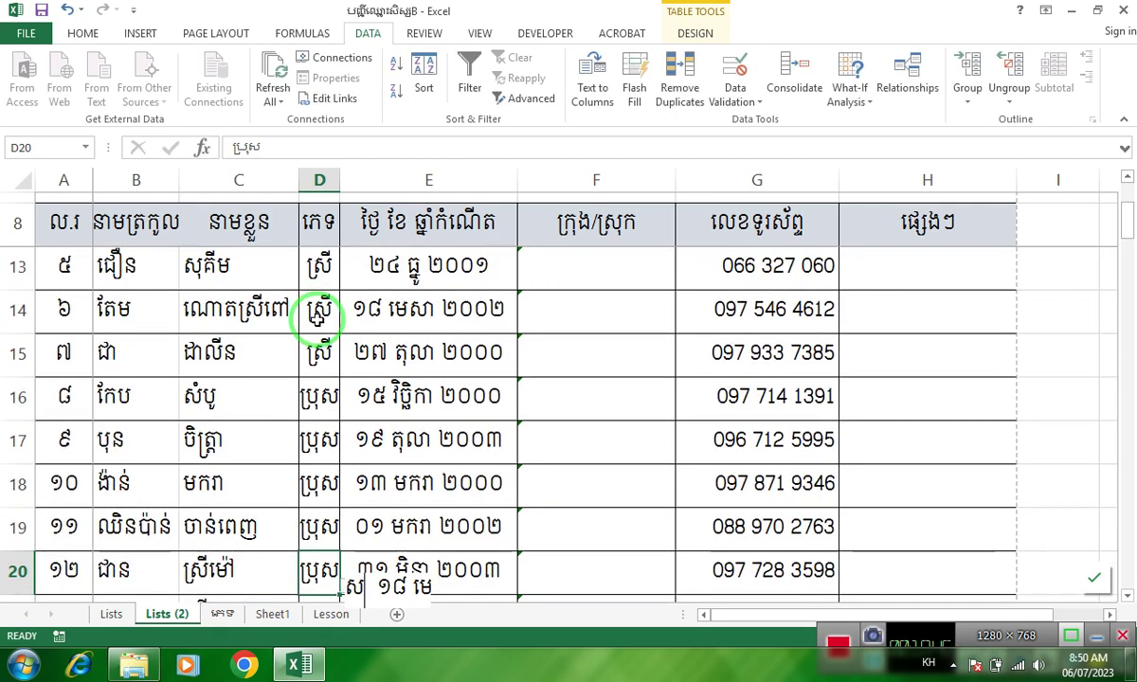
type("ស្រី")
key("Return")
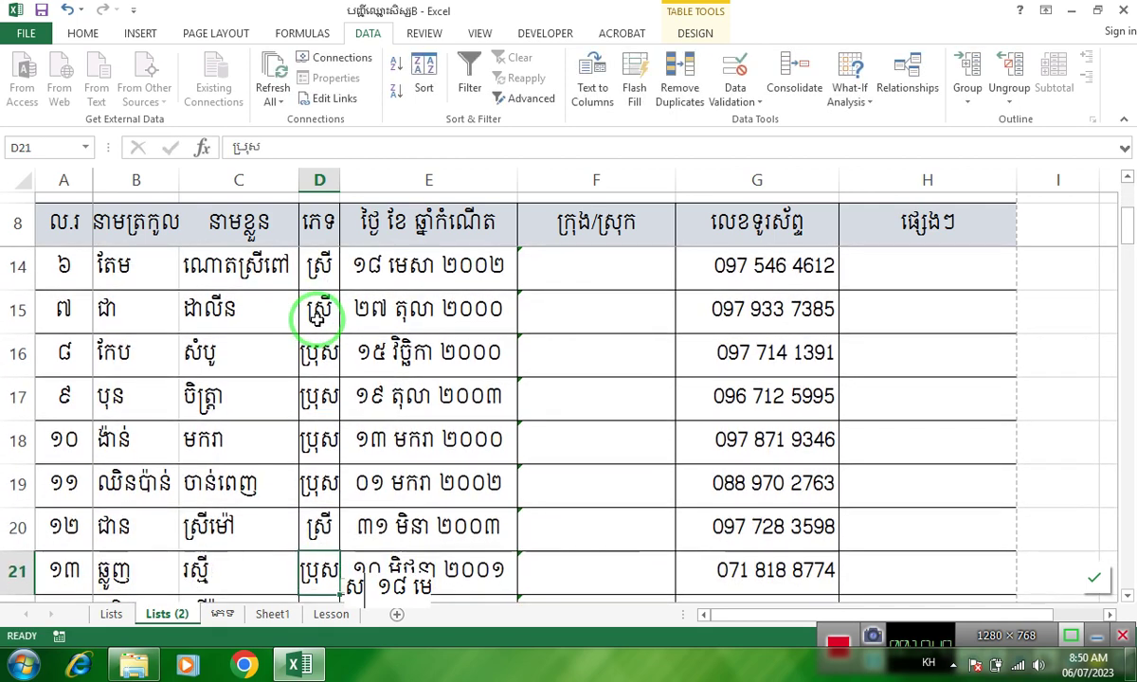
type("ស្រី")
key("Return")
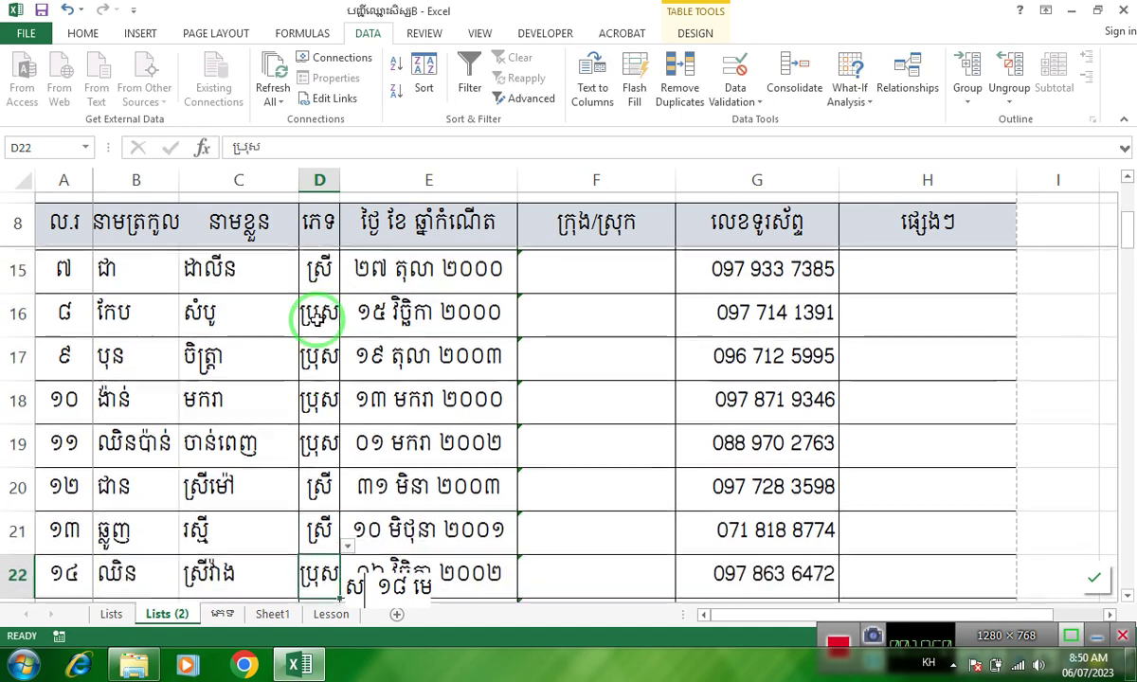
type("ស្រី")
key("Return")
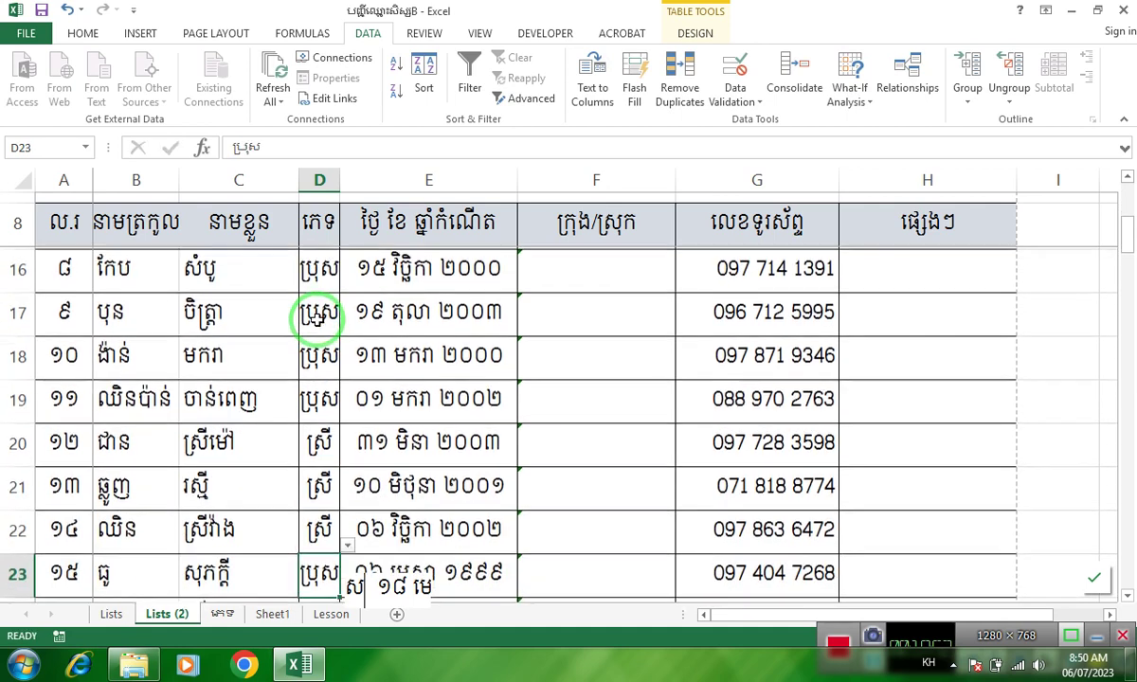
Step: Set the gender to ស្រី in cells D25 through D27, leaving D23 and D24 as they are
key("Return")
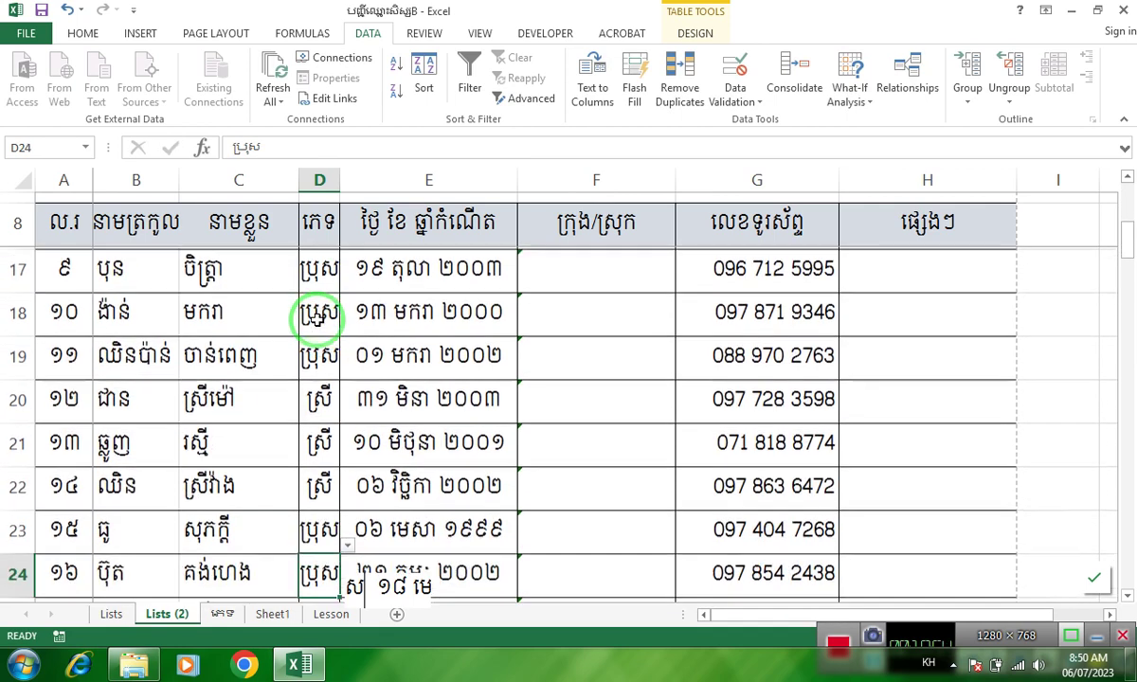
key("Return")
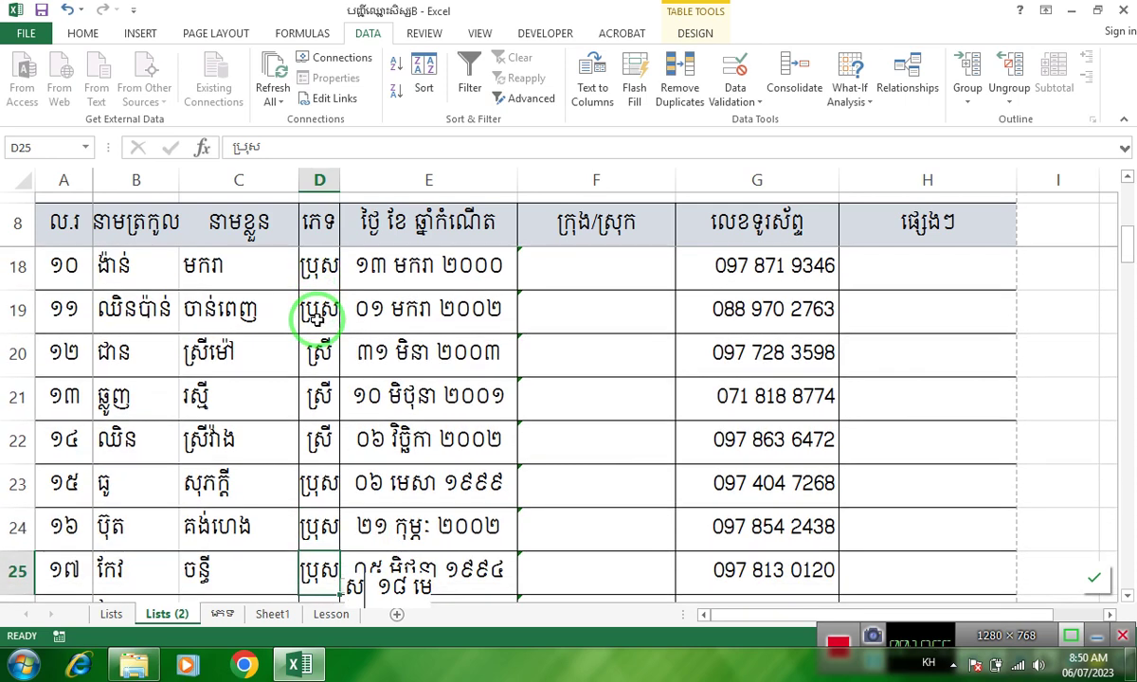
type("ស្រី")
key("Return")
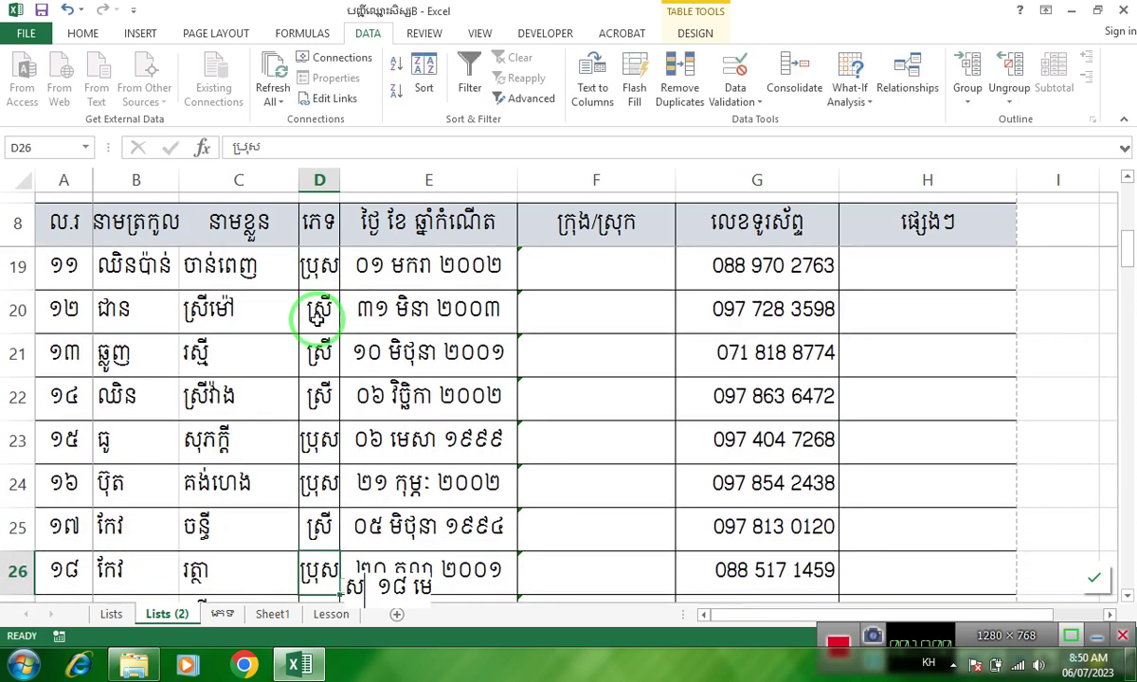
type("ស្រី")
key("Return")
type("ស្រី")
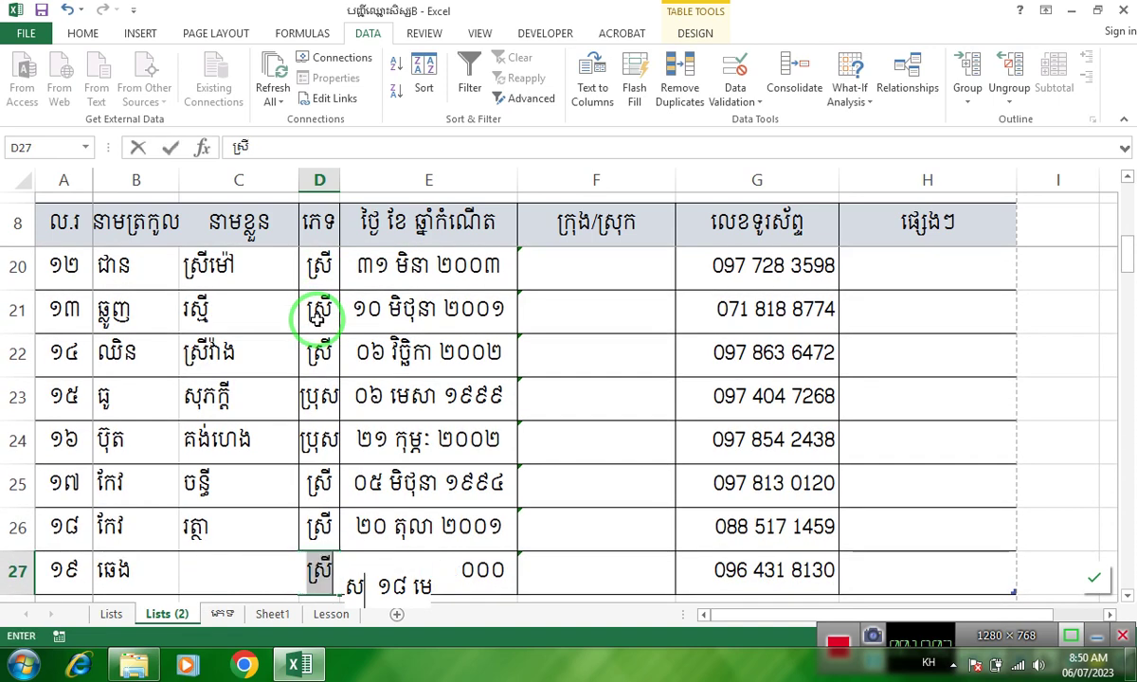
key("Return")
Step: Check the COUNTIF formula for ស្រី in E29, and change the gender in D9 to ស្រី
left_click(417, 582)
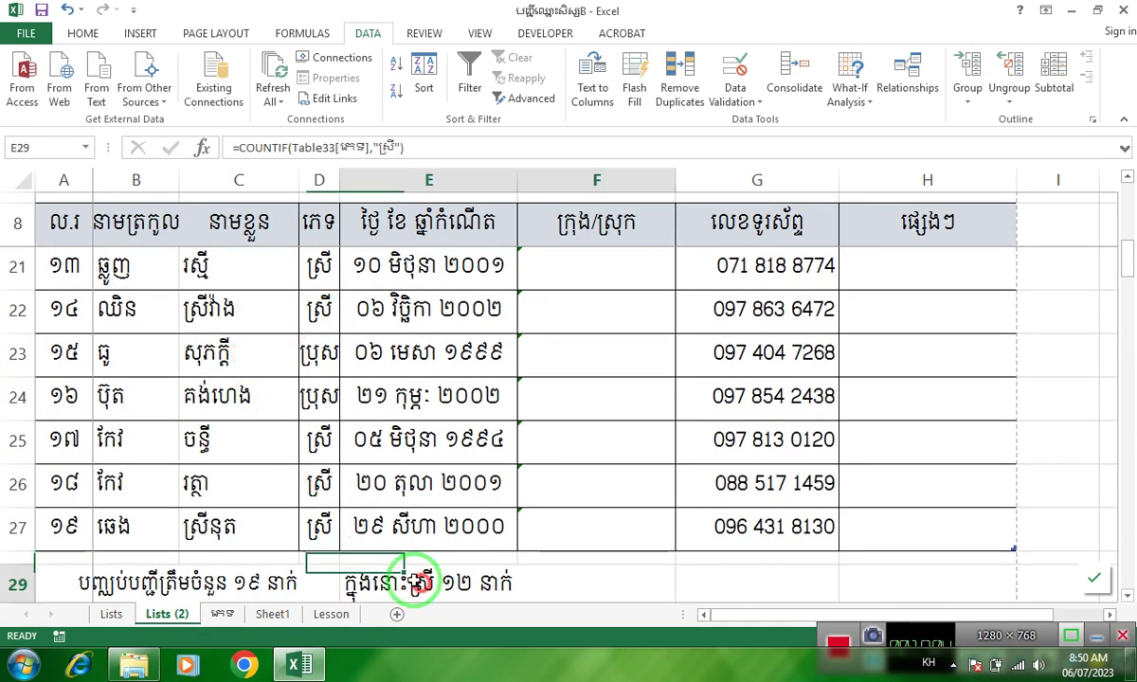
scroll(360, 455, "up", 4)
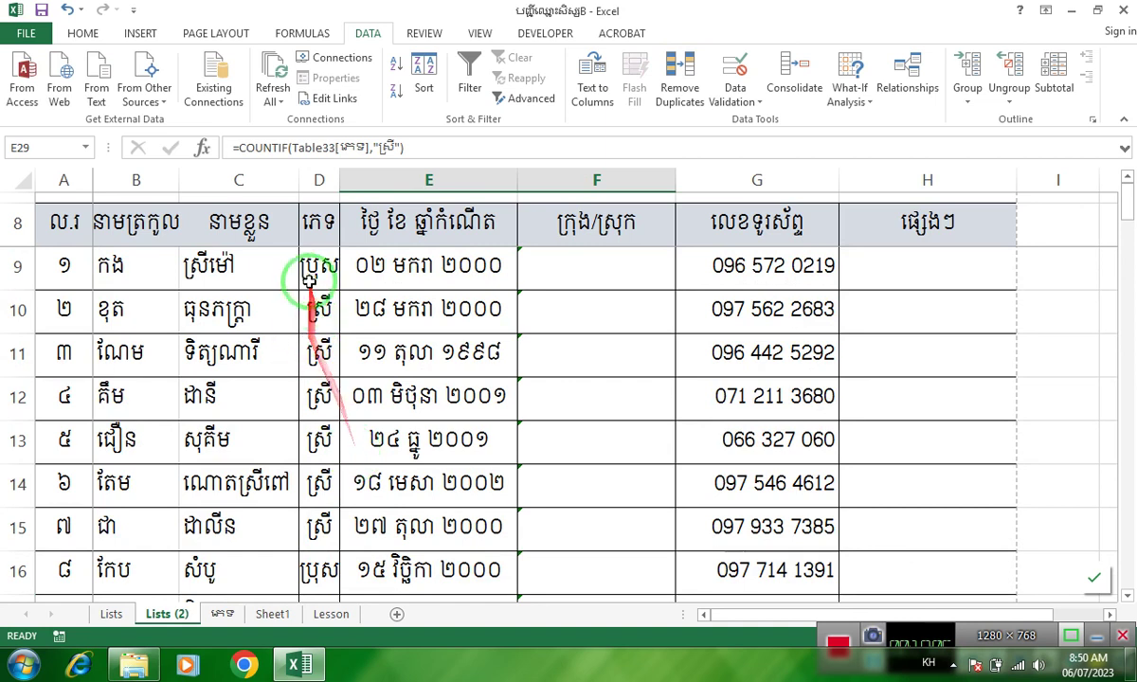
left_click(319, 269)
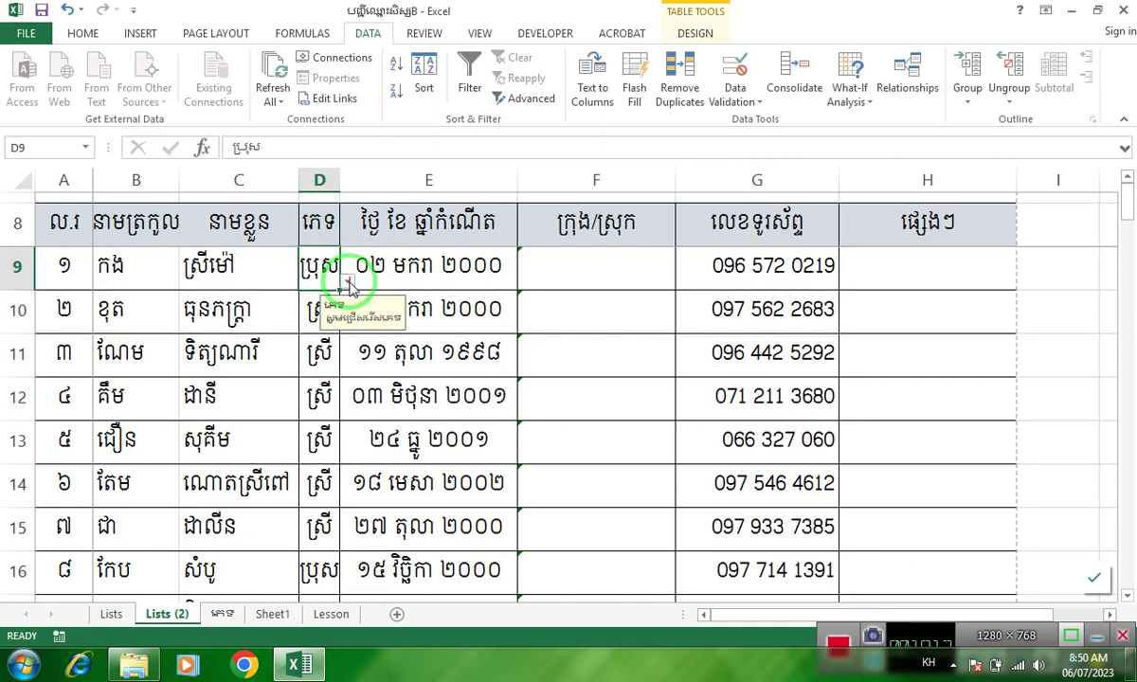
left_click(320, 354)
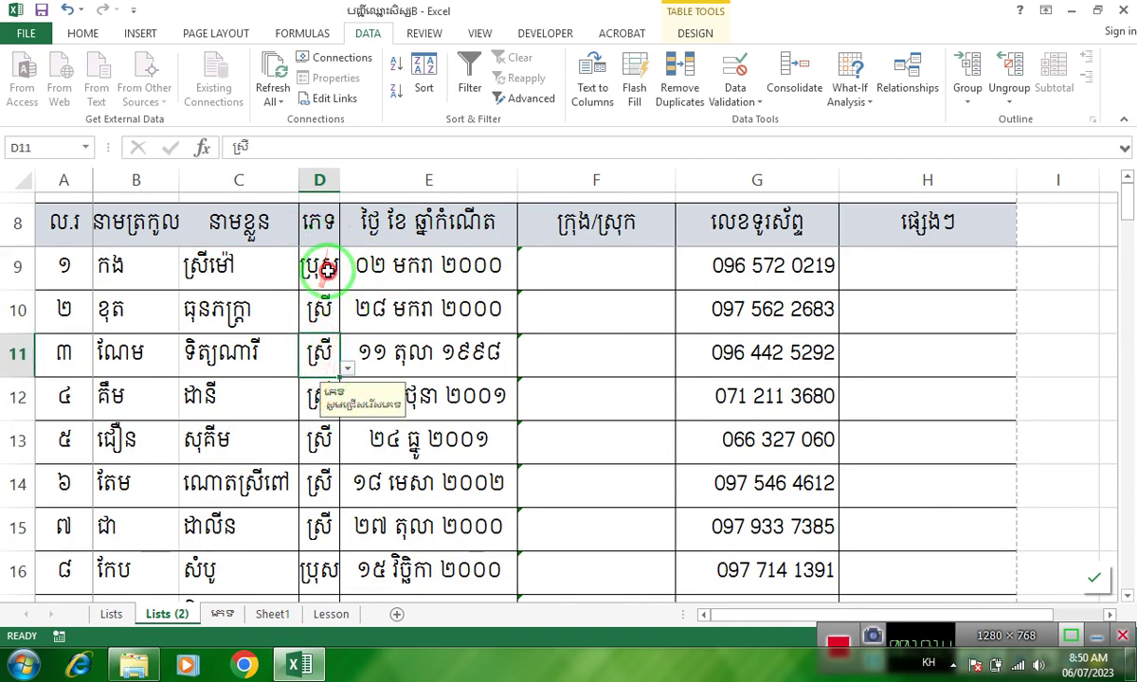
left_click(326, 270)
type("ស្រី")
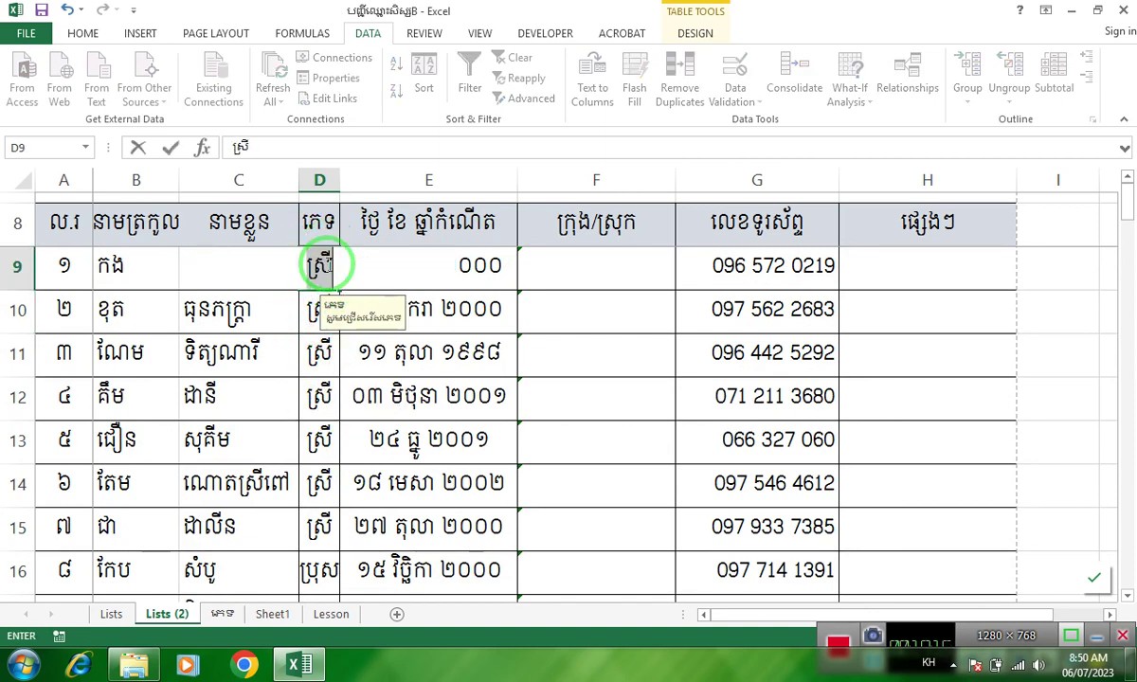
key("Return")
Step: Choose ក្រុងស្វាយរៀង for F9 and ក្រុងបាវិត for F10 and F11 from the ក្រុង/ស្រុក dropdowns
left_click(617, 271)
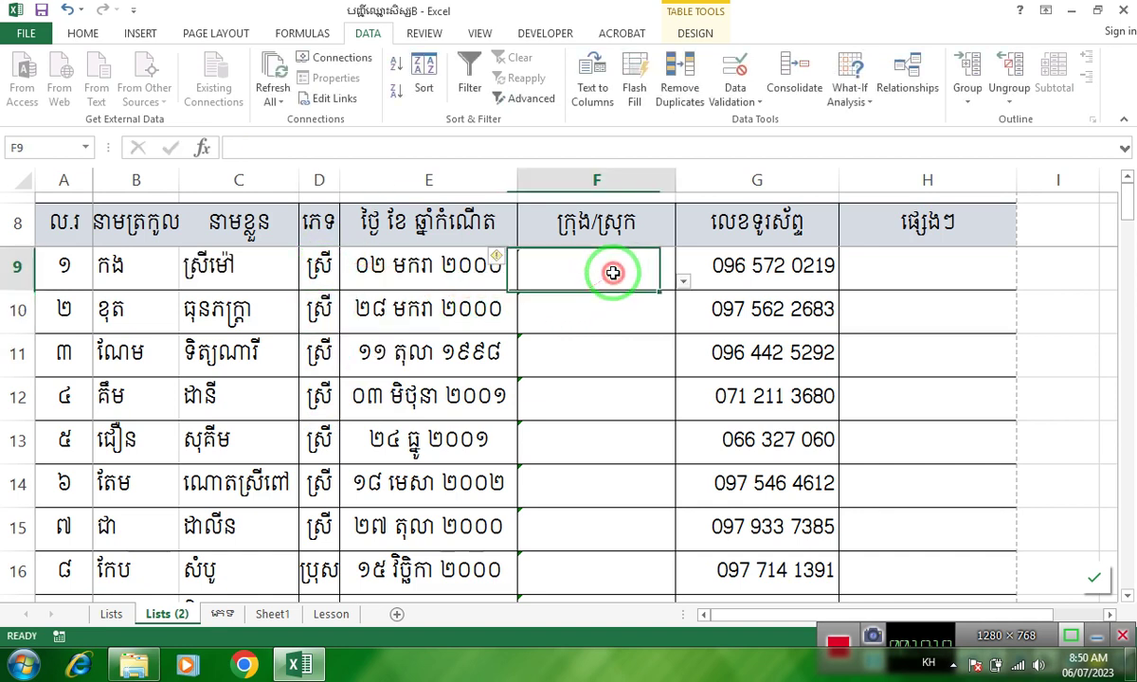
left_click(681, 281)
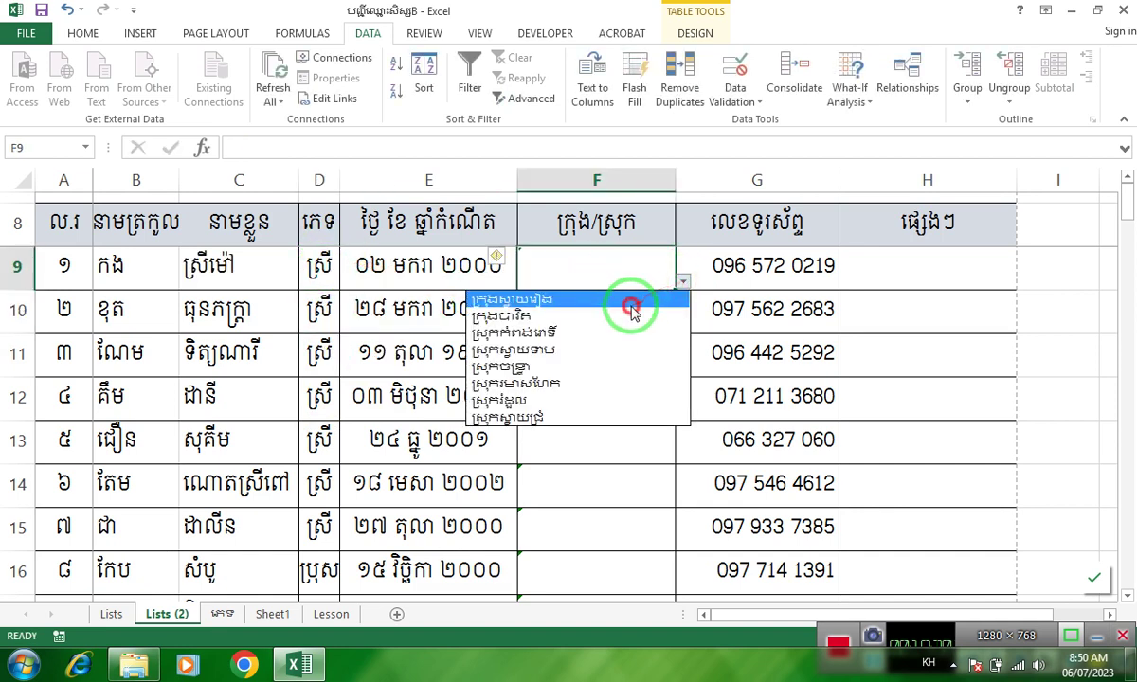
left_click(663, 297)
left_click(621, 313)
left_click(682, 324)
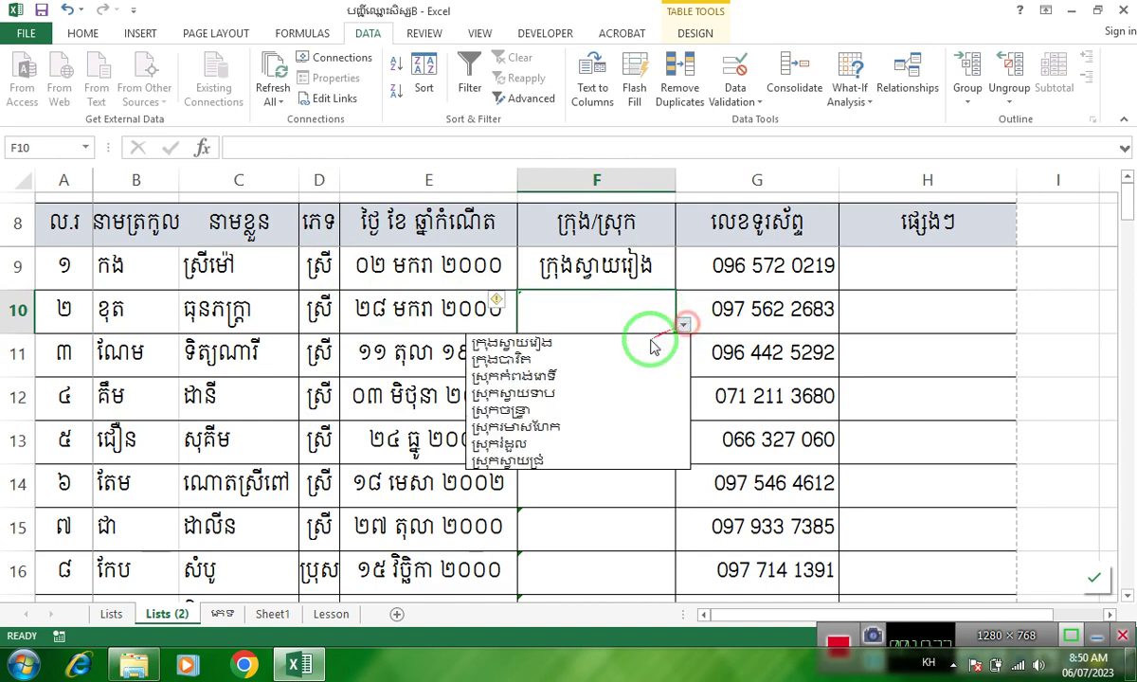
left_click(622, 379)
left_click(642, 363)
left_click(682, 368)
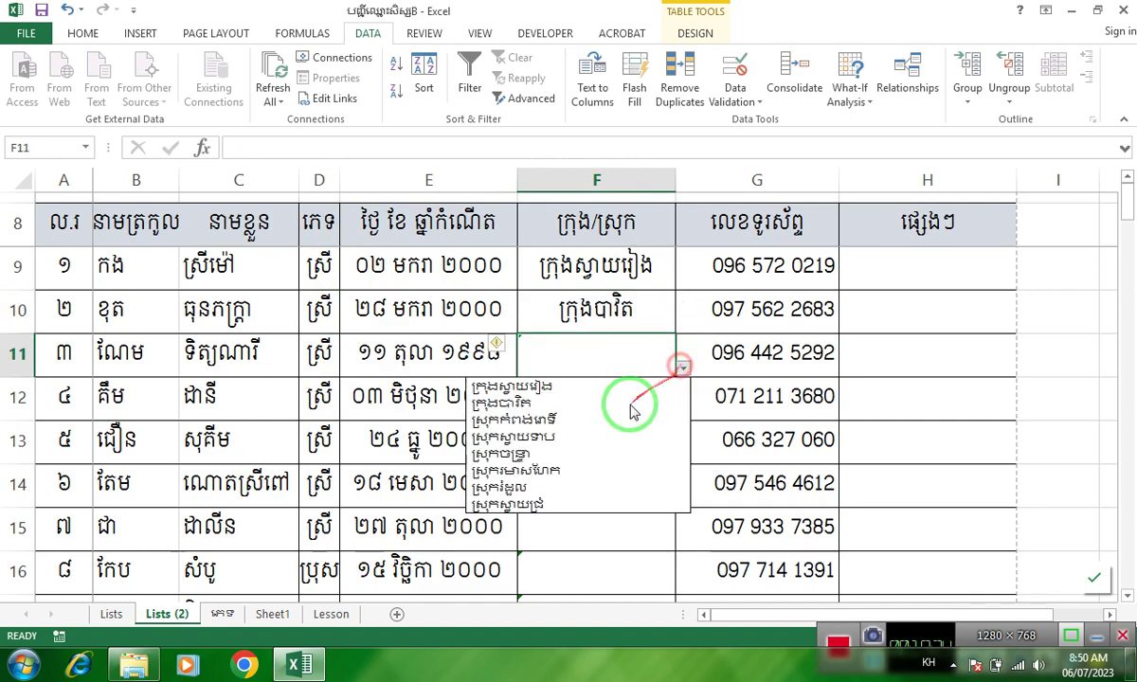
left_click(596, 417)
Step: Choose ស្រុកស្វាយទាប for F12 and F13 from the ក្រុង/ស្រុក dropdowns
left_click(661, 411)
left_click(682, 412)
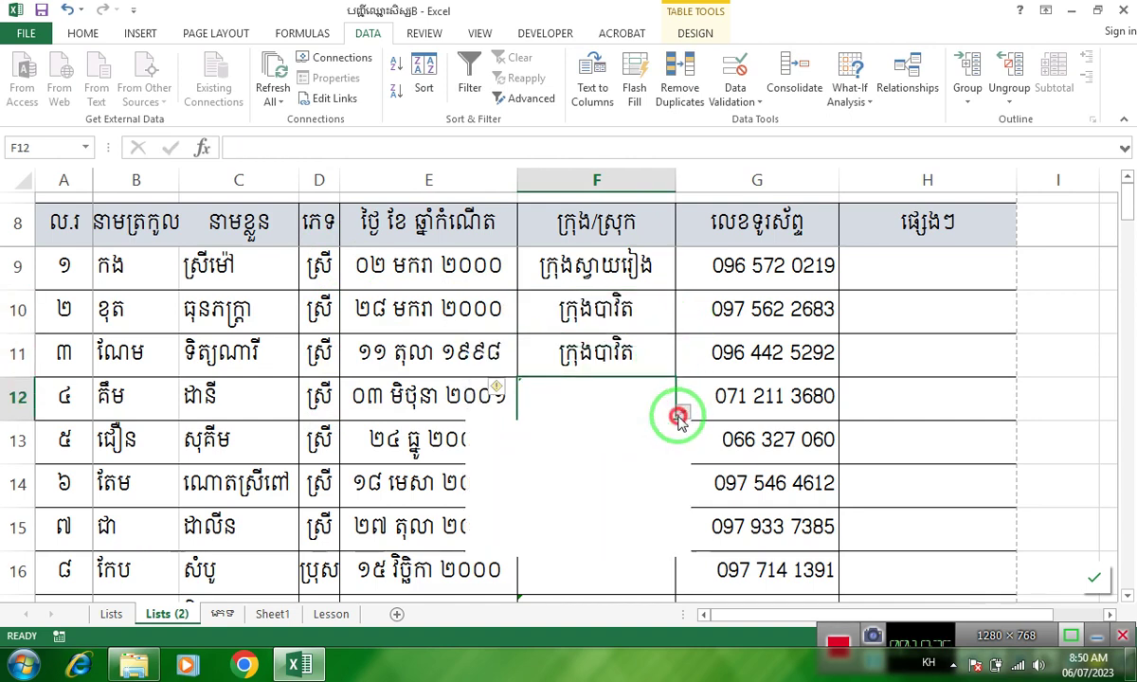
left_click(577, 483)
left_click(652, 451)
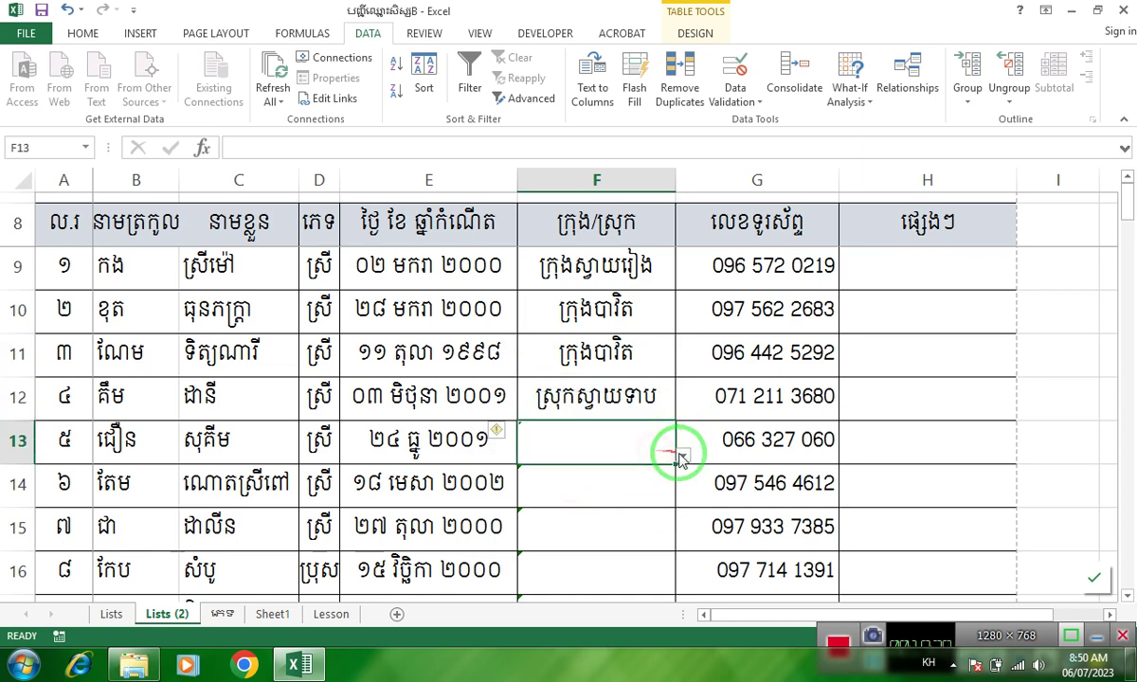
left_click(682, 454)
left_click(579, 523)
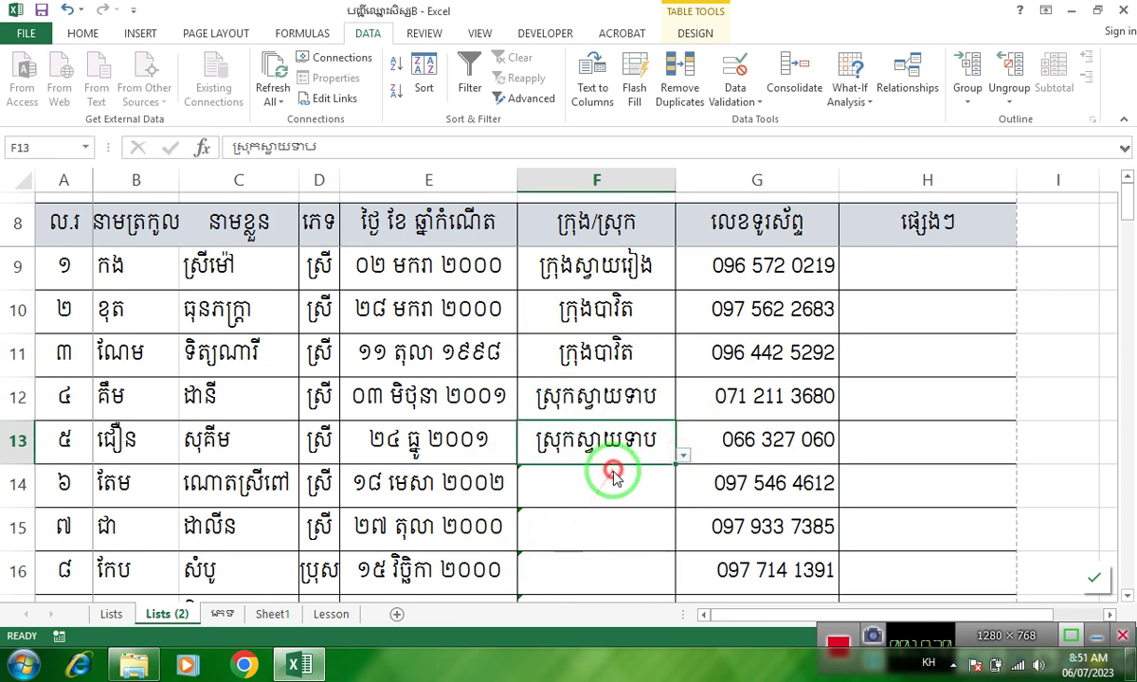
left_click(614, 484)
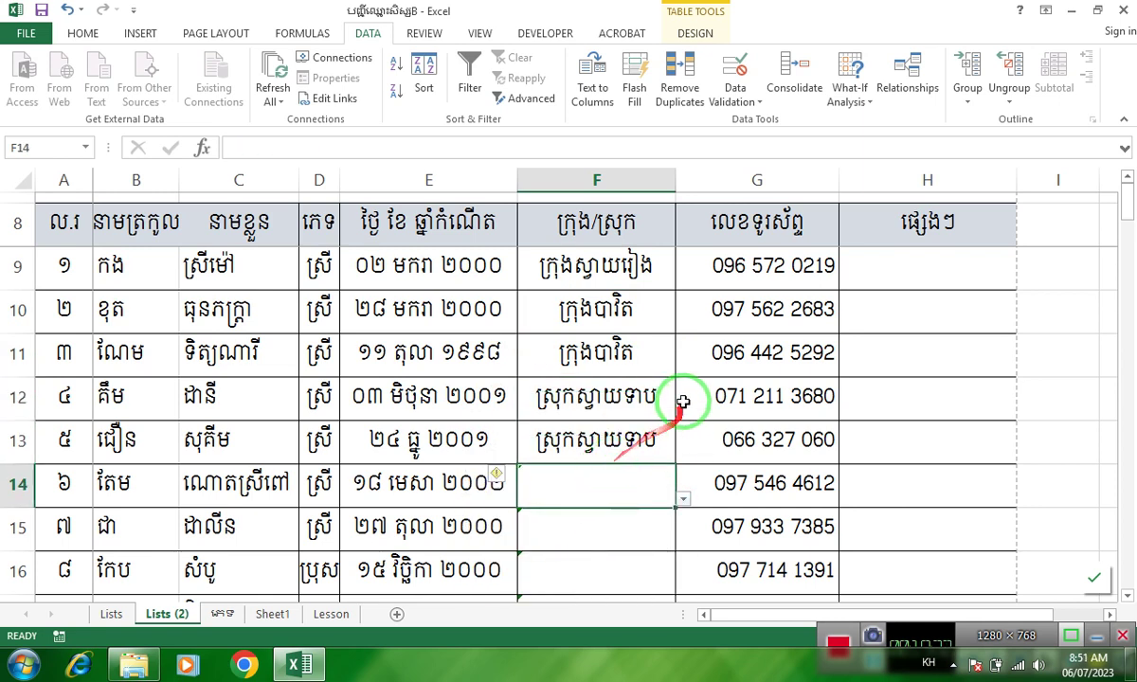